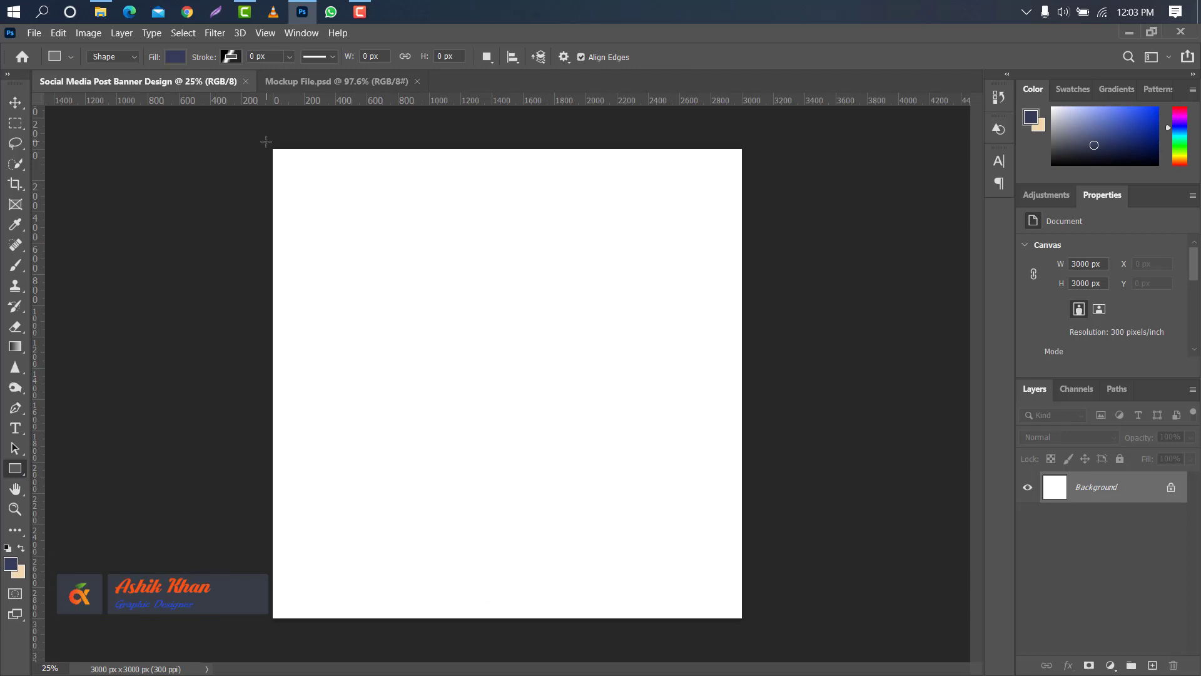
Step: Draw a rectangle about 3085 × 3094 px covering the whole canvas and fill it with cream #f2d9b0
drag(265, 141, 747, 624)
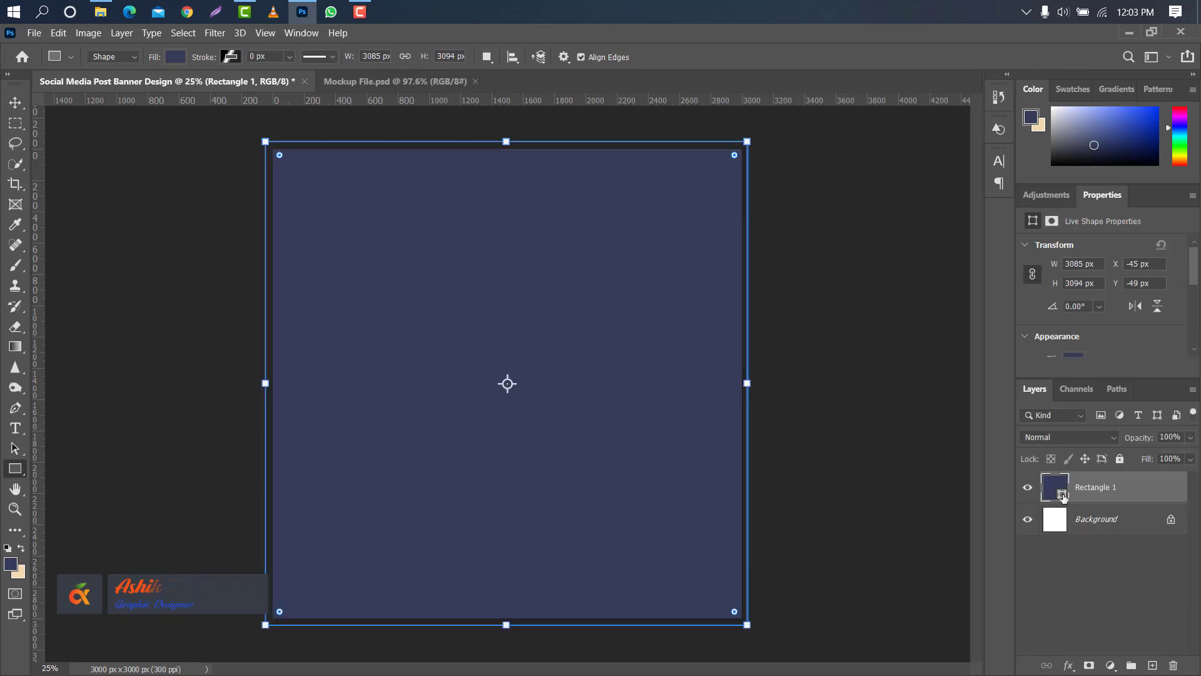
double_click(1063, 497)
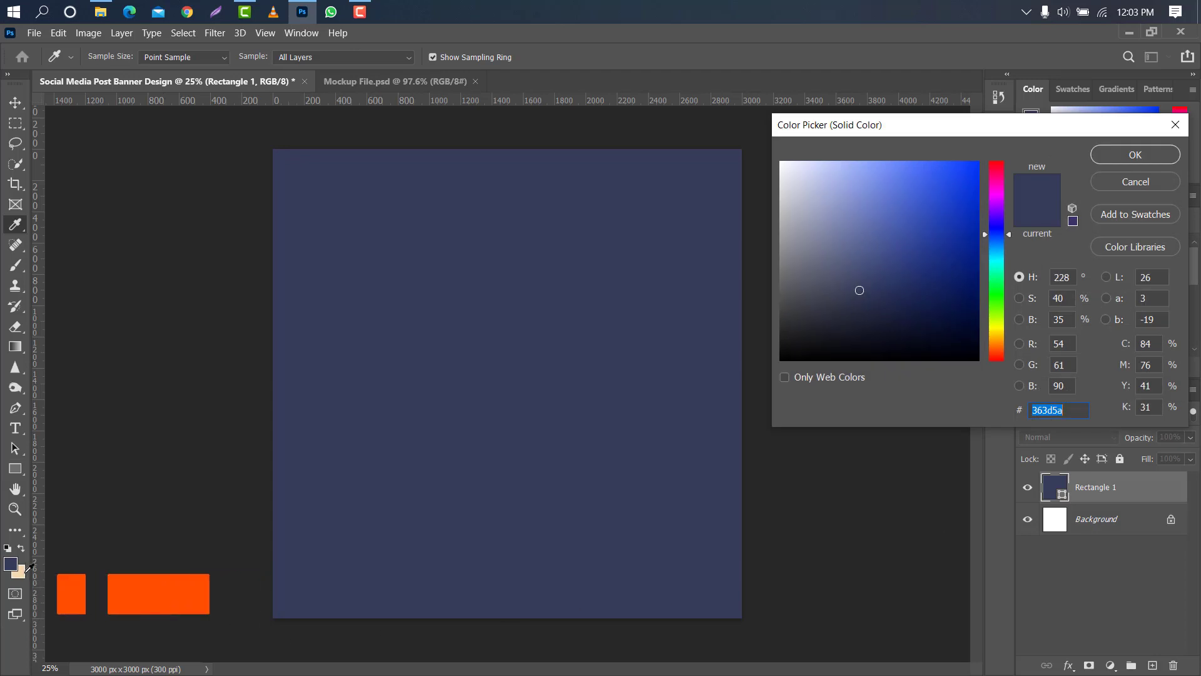
click(21, 573)
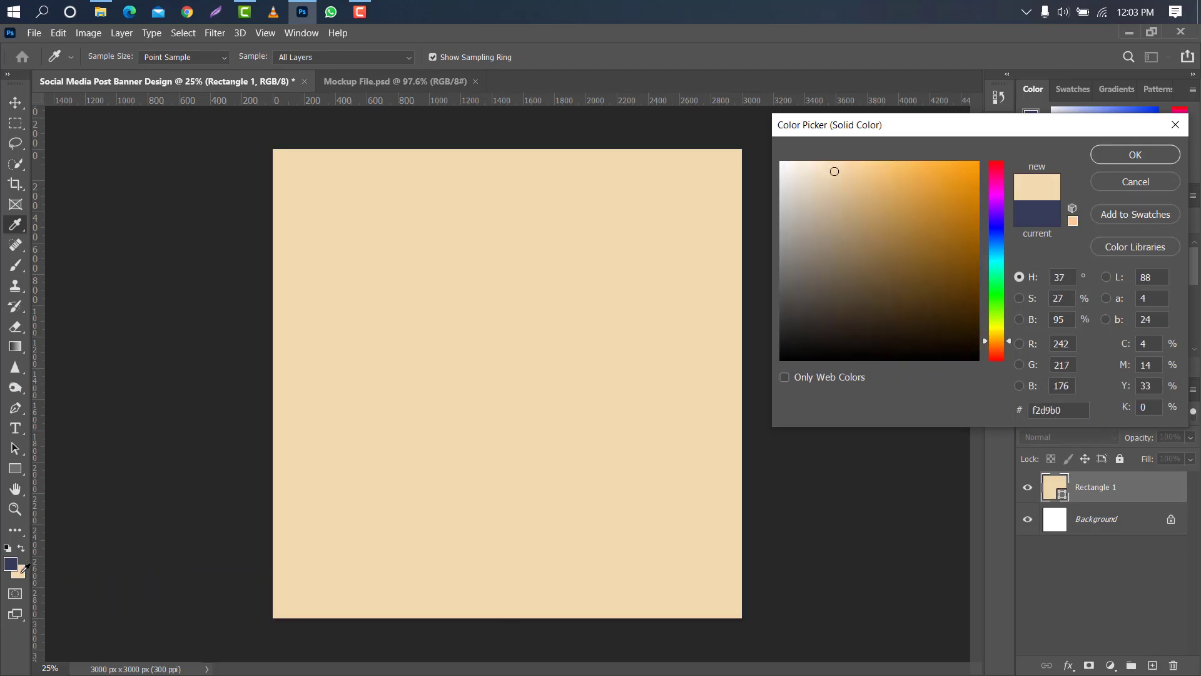
click(1134, 155)
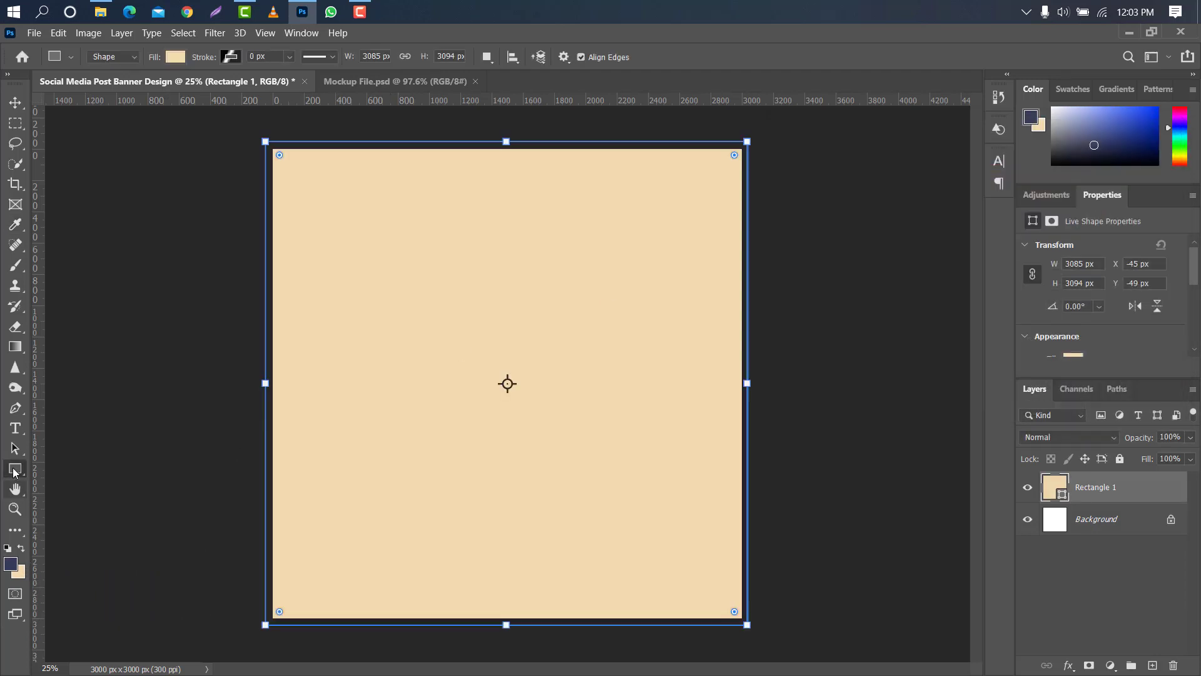
Step: Draw a circle about 1440 px in diameter near the canvas centre and fill it with navy #363d5a
right_click(14, 472)
click(82, 498)
drag(384, 236, 608, 460)
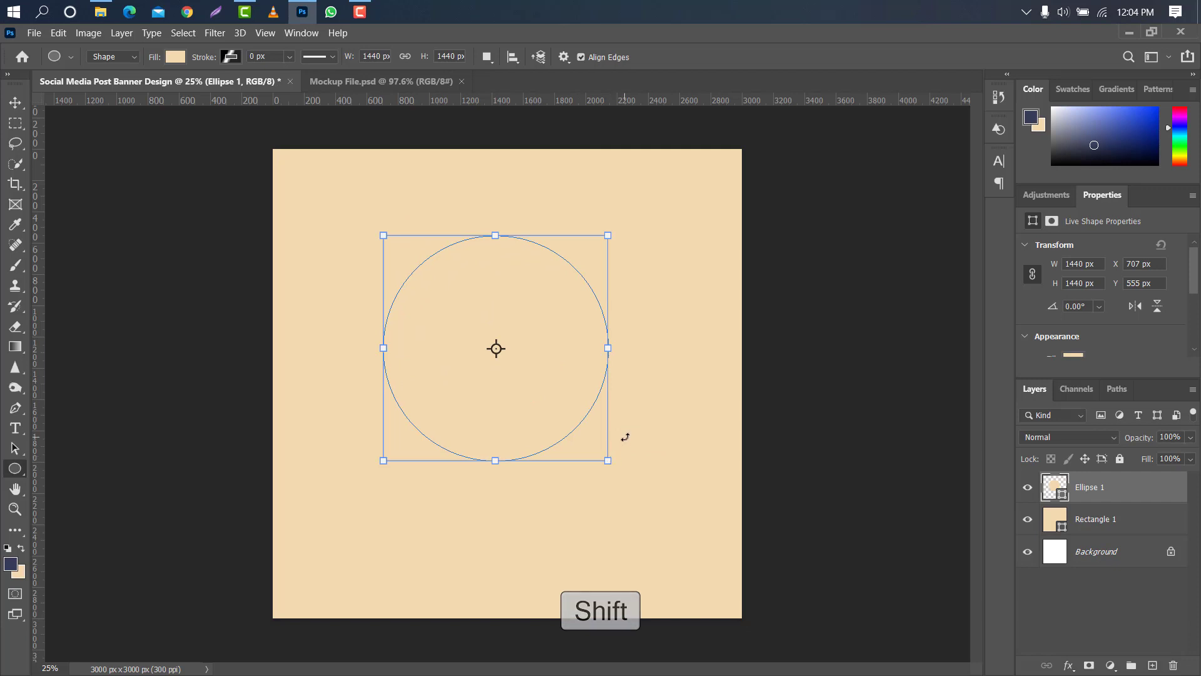
double_click(1063, 495)
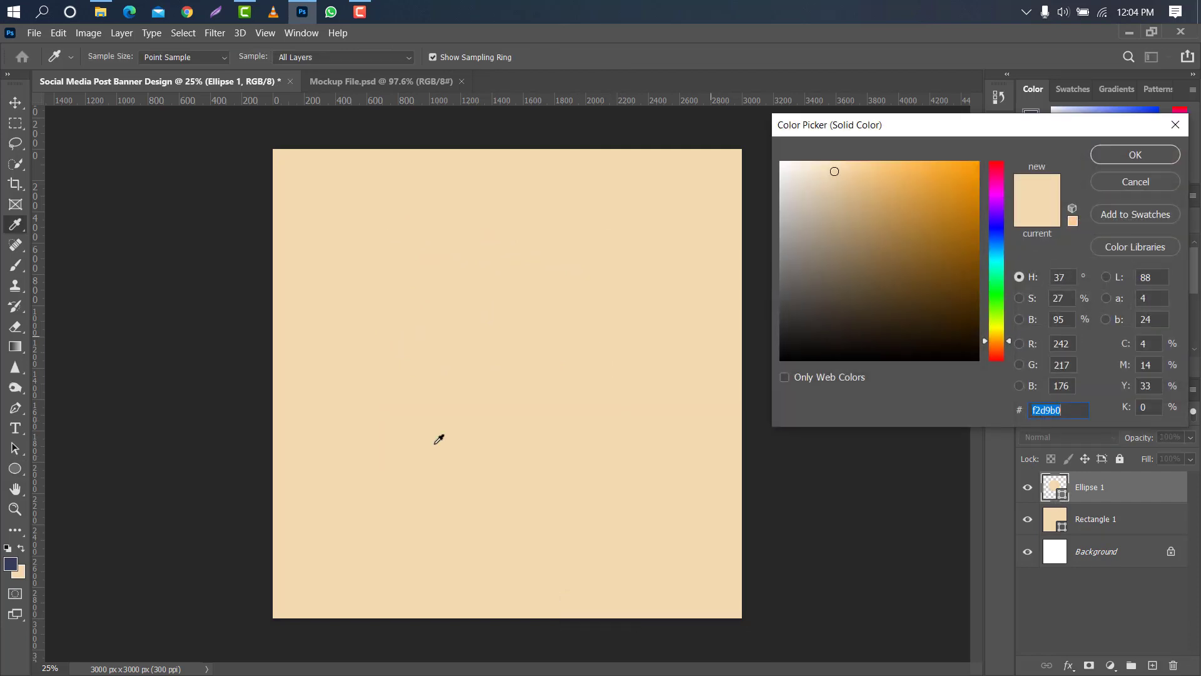
click(12, 562)
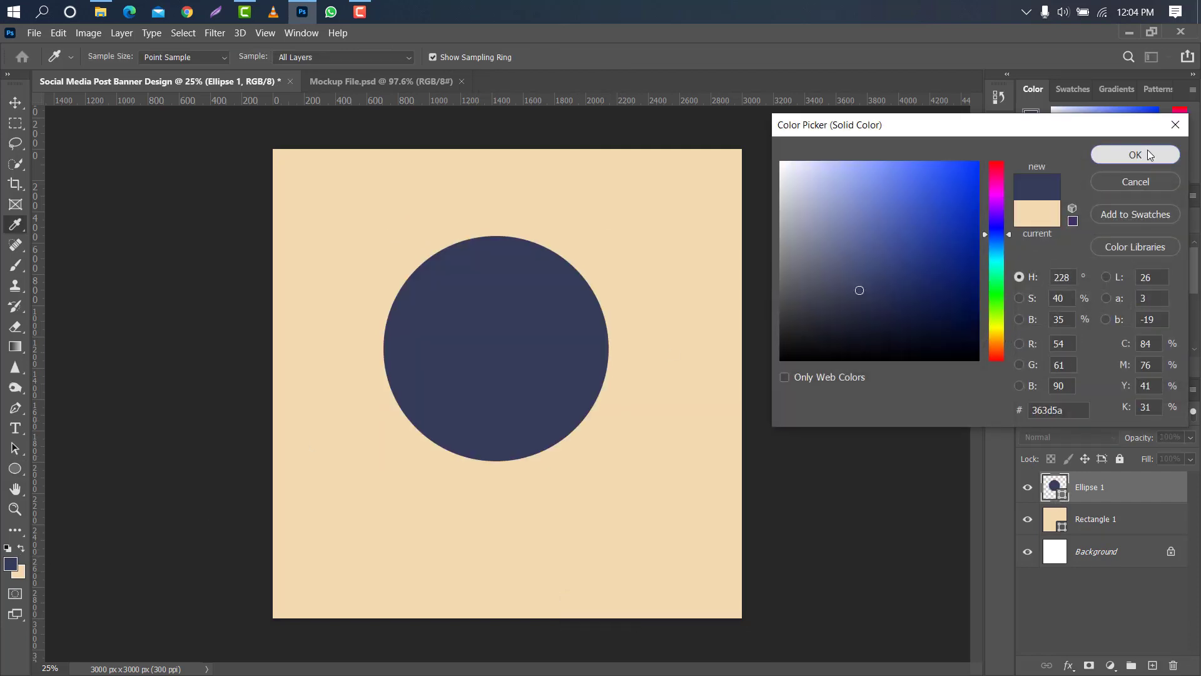
click(1135, 155)
Step: Scale the navy circle up to about 1924 px and place it partly outside the canvas's upper-left corner
key(v)
key(ctrl+t)
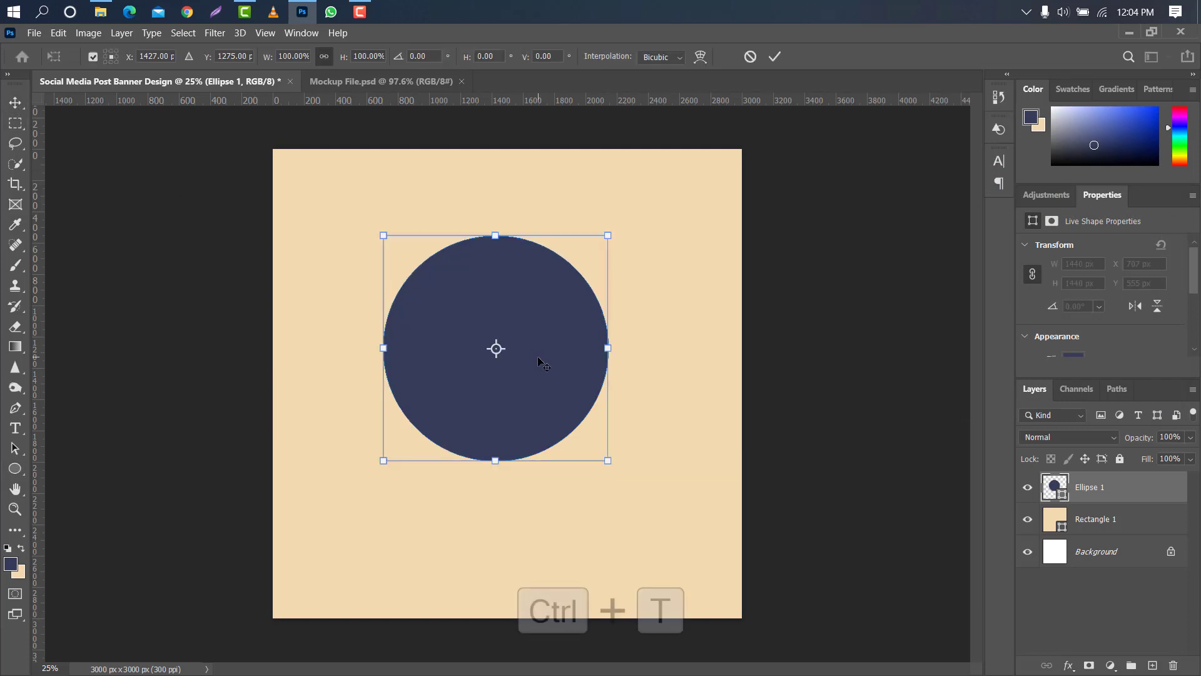
drag(512, 320, 339, 176)
drag(212, 203, 161, 196)
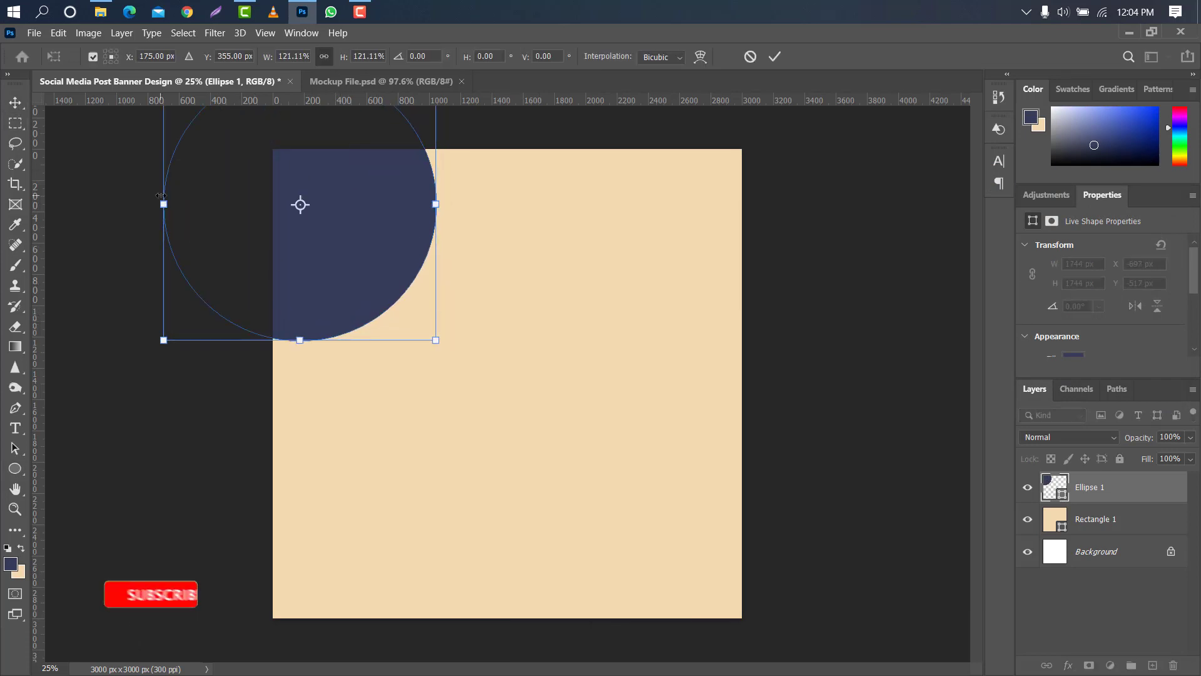
drag(350, 186, 363, 231)
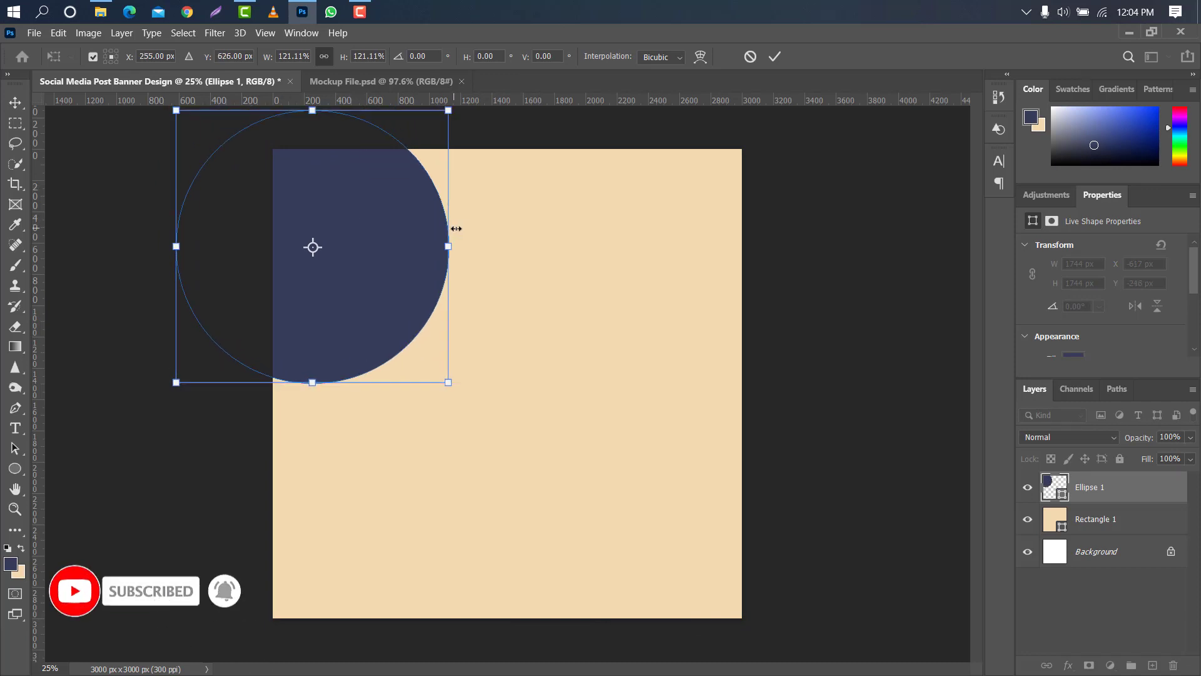
drag(456, 229, 482, 225)
drag(414, 267, 416, 254)
click(769, 56)
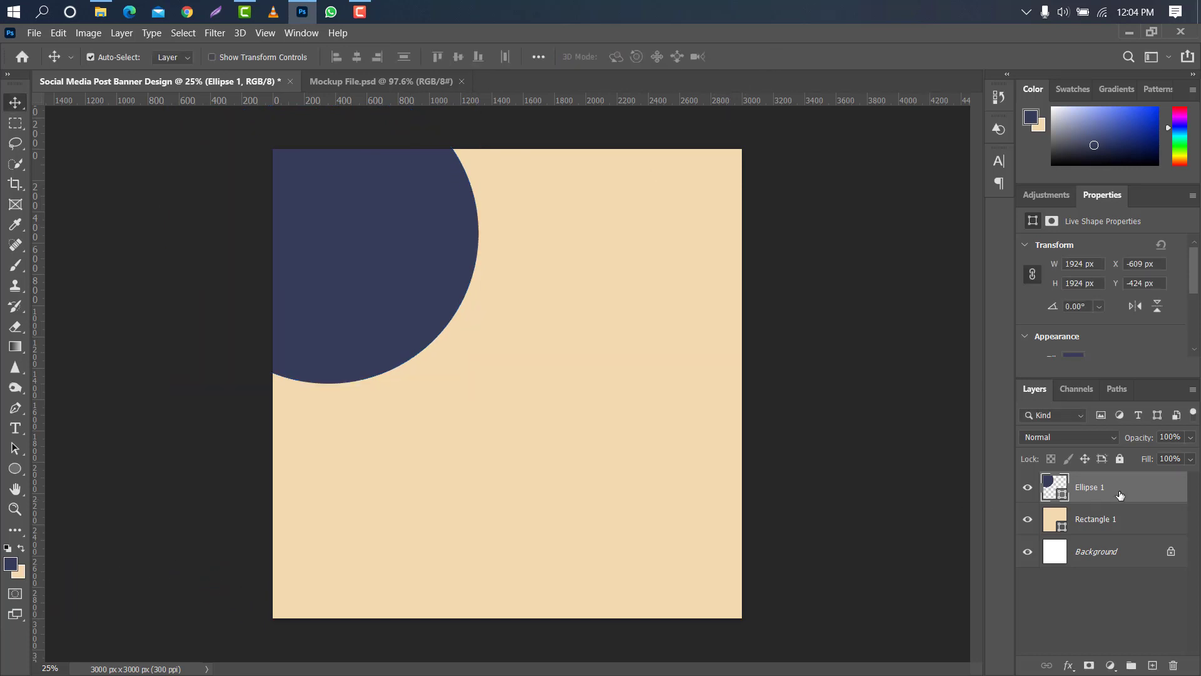
Step: Duplicate the navy circle's layer directly beneath the original and recolour the copy to blue #223688
drag(1121, 491, 1141, 522)
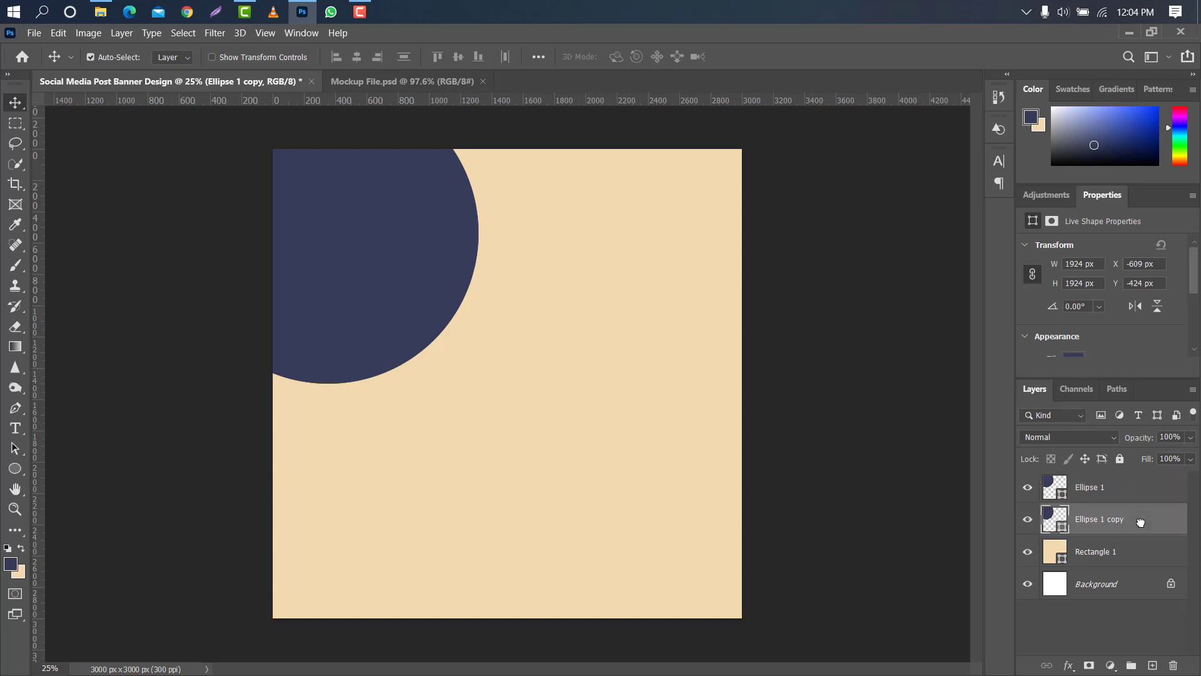
double_click(1062, 529)
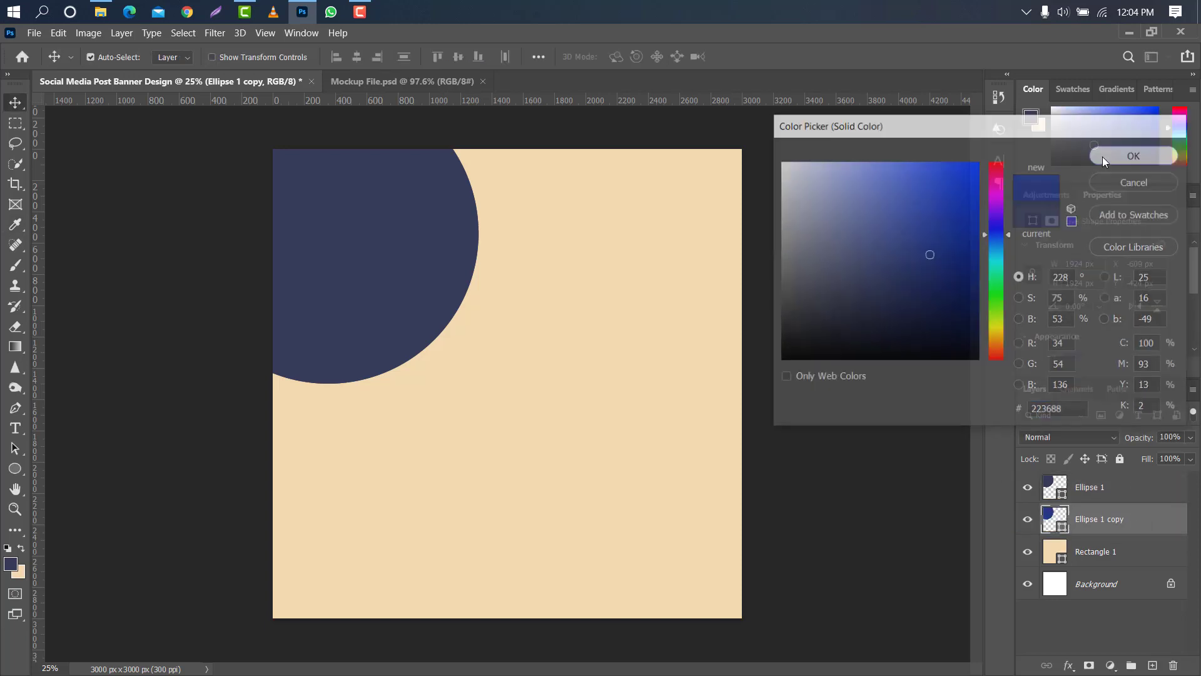
click(1103, 156)
Step: Enlarge the blue circle about its centre to about 2088 px so it rims the navy circle
key(ctrl+t)
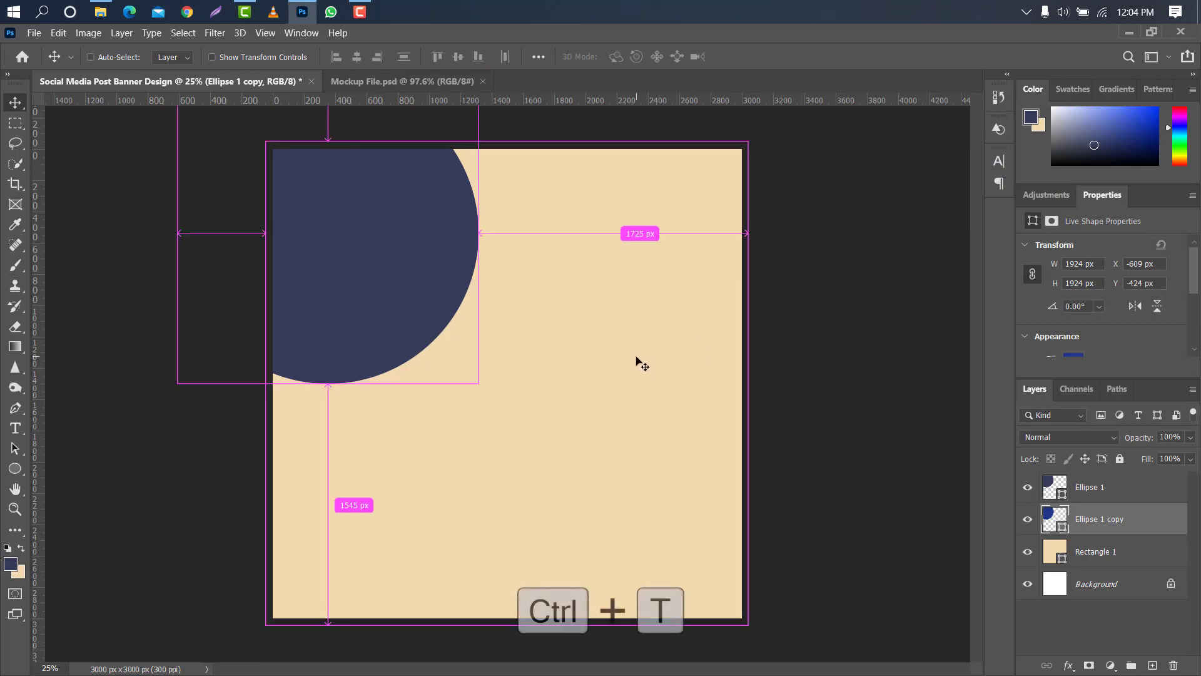
drag(480, 229, 499, 232)
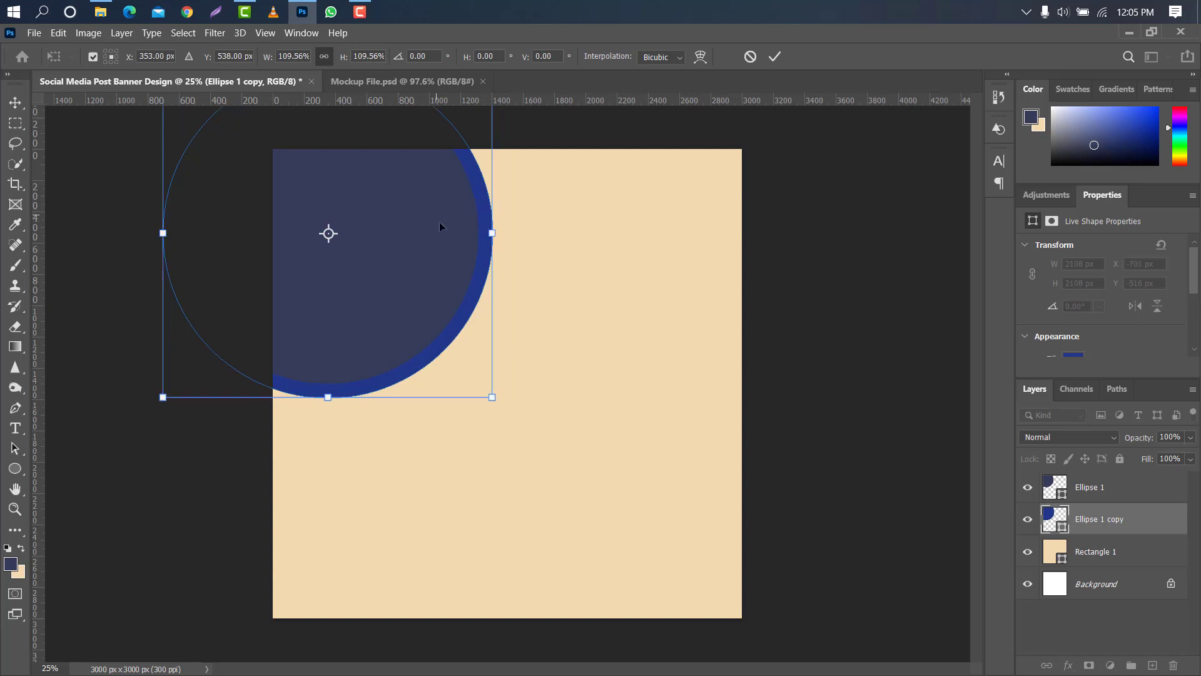
click(774, 57)
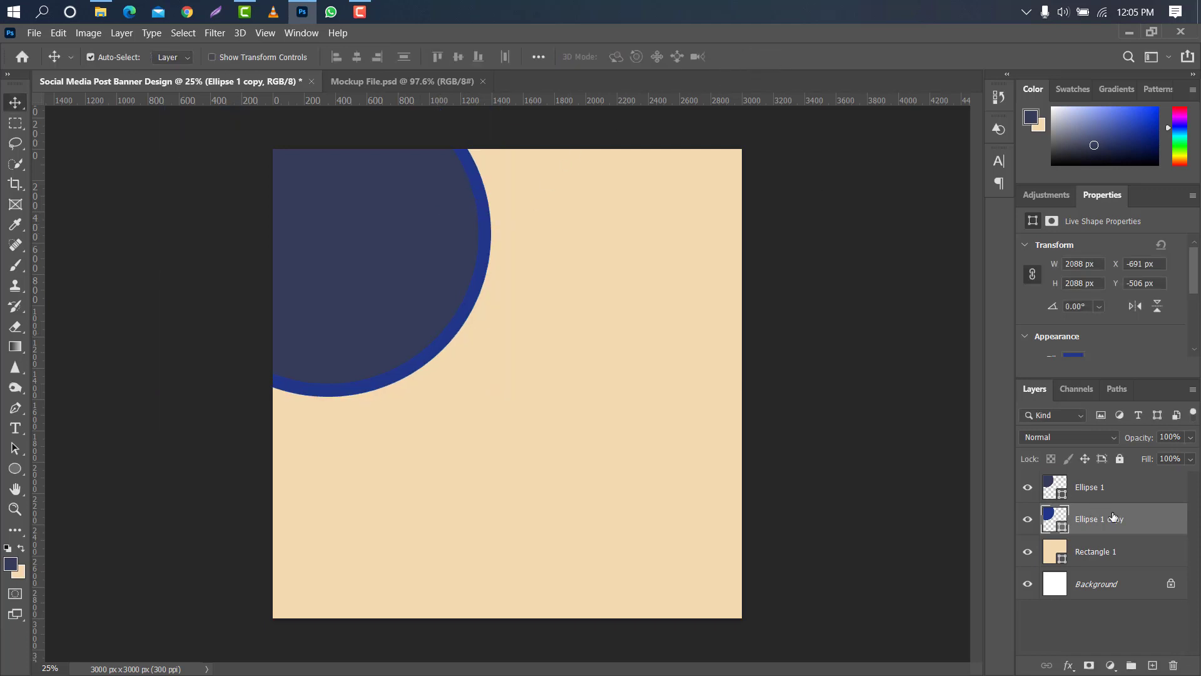
Step: Duplicate the blue circle's layer, move the copy beneath it and recolour the copy to navy #363d5a
drag(1154, 524, 1153, 664)
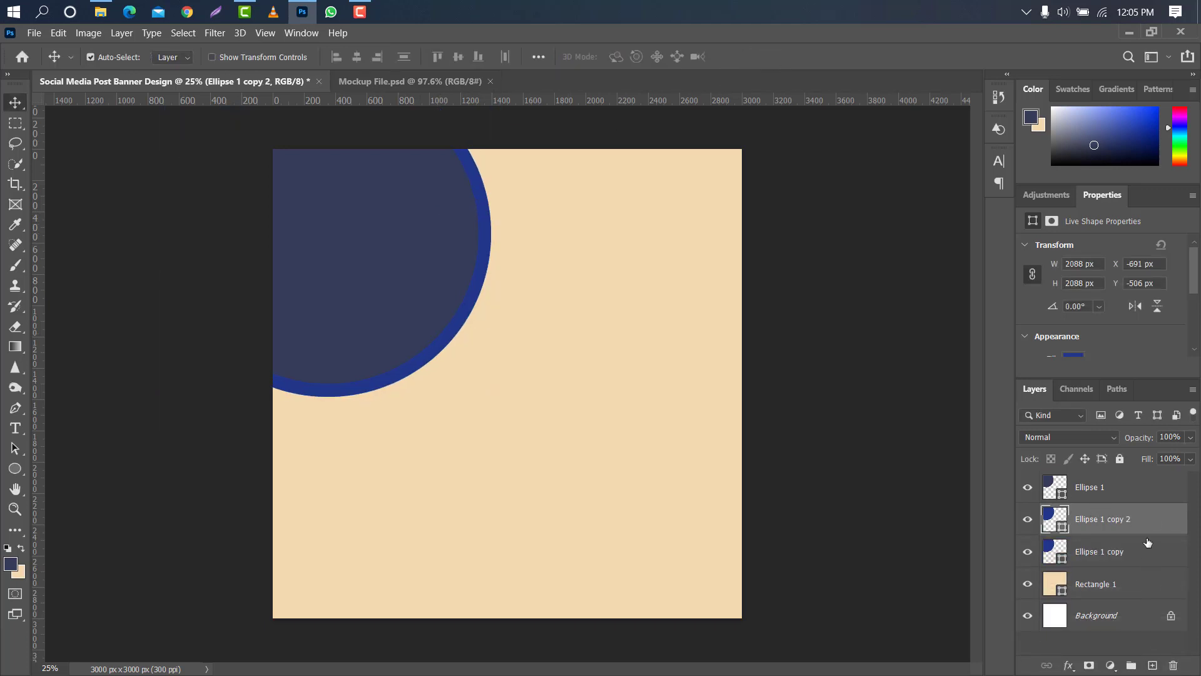
drag(1144, 519, 1032, 555)
double_click(1064, 561)
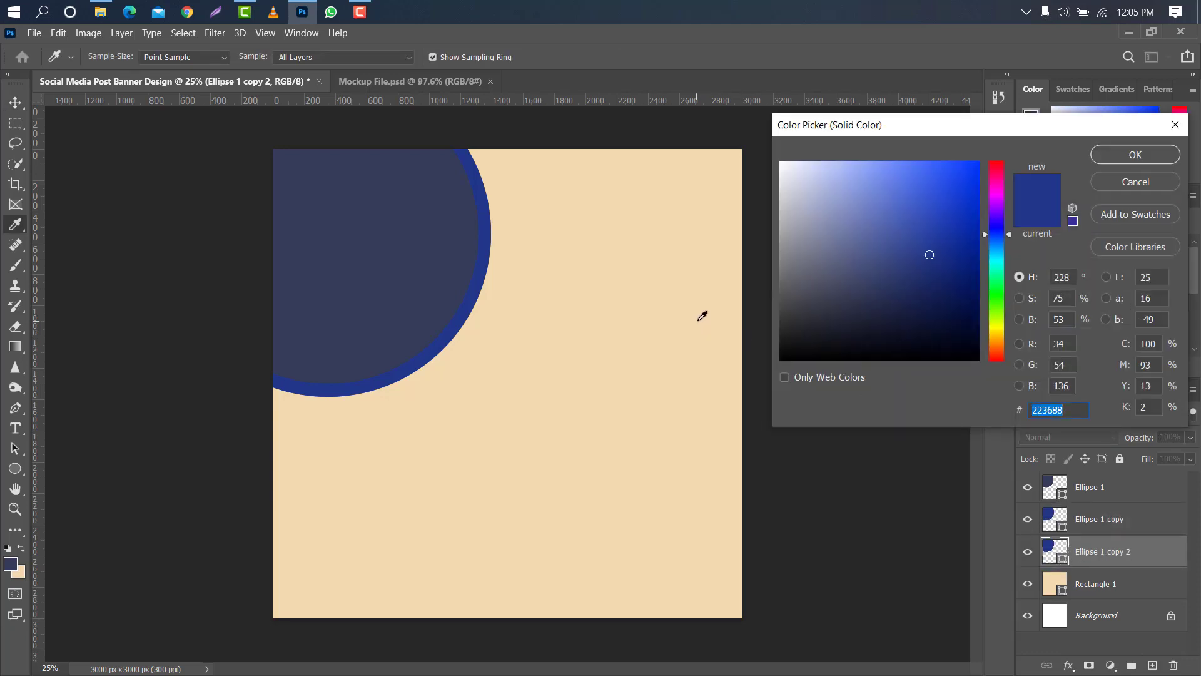
click(446, 255)
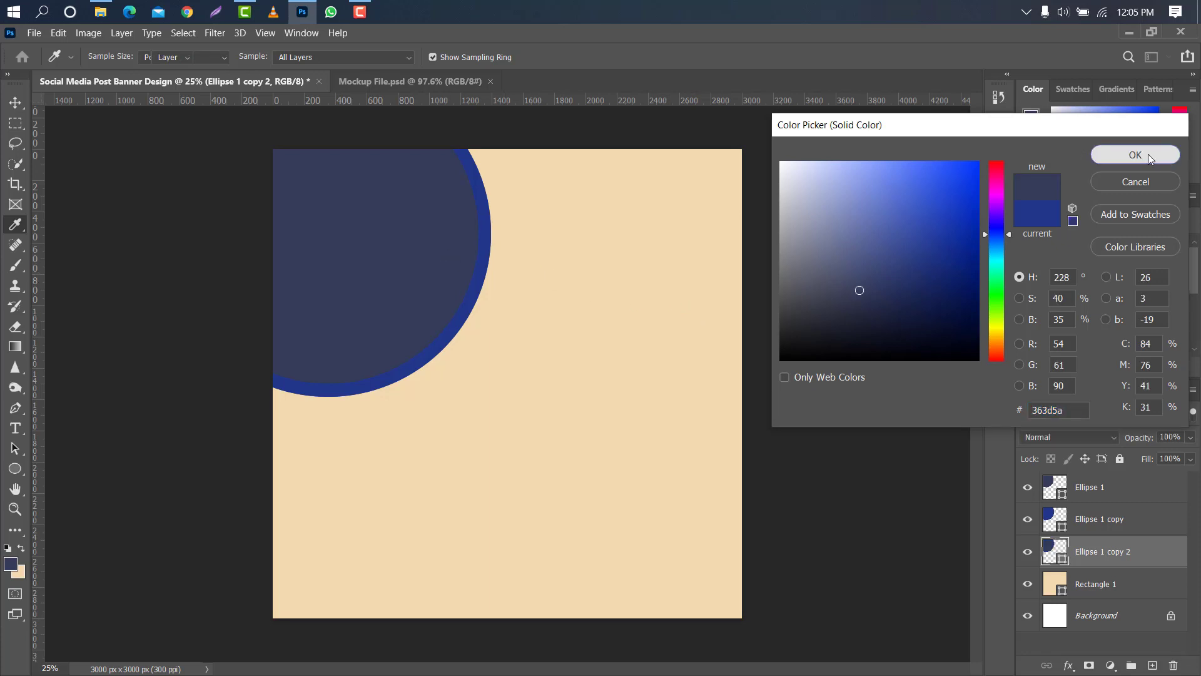
click(1148, 154)
Step: Scale the lowest navy circle about its centre to about 104.8% to form an outer ring
key(ctrl+t)
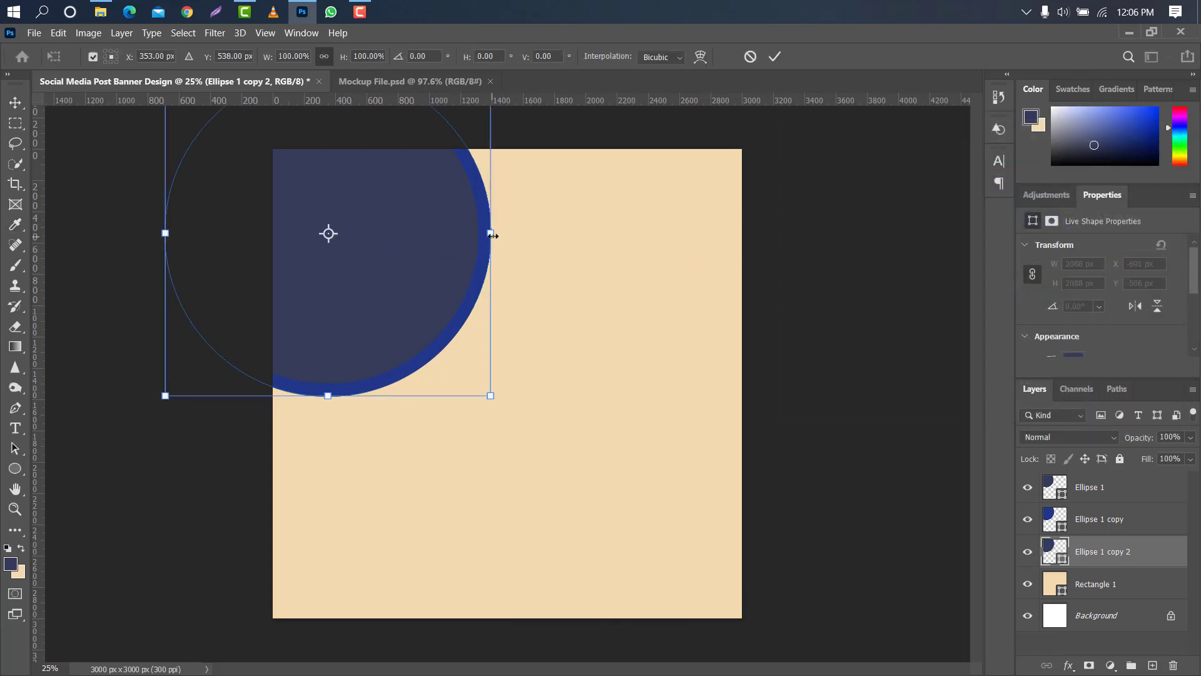
mouse_move(496, 236)
mouse_down()
mouse_move(507, 233)
mouse_move(492, 249)
mouse_move(500, 234)
mouse_up()
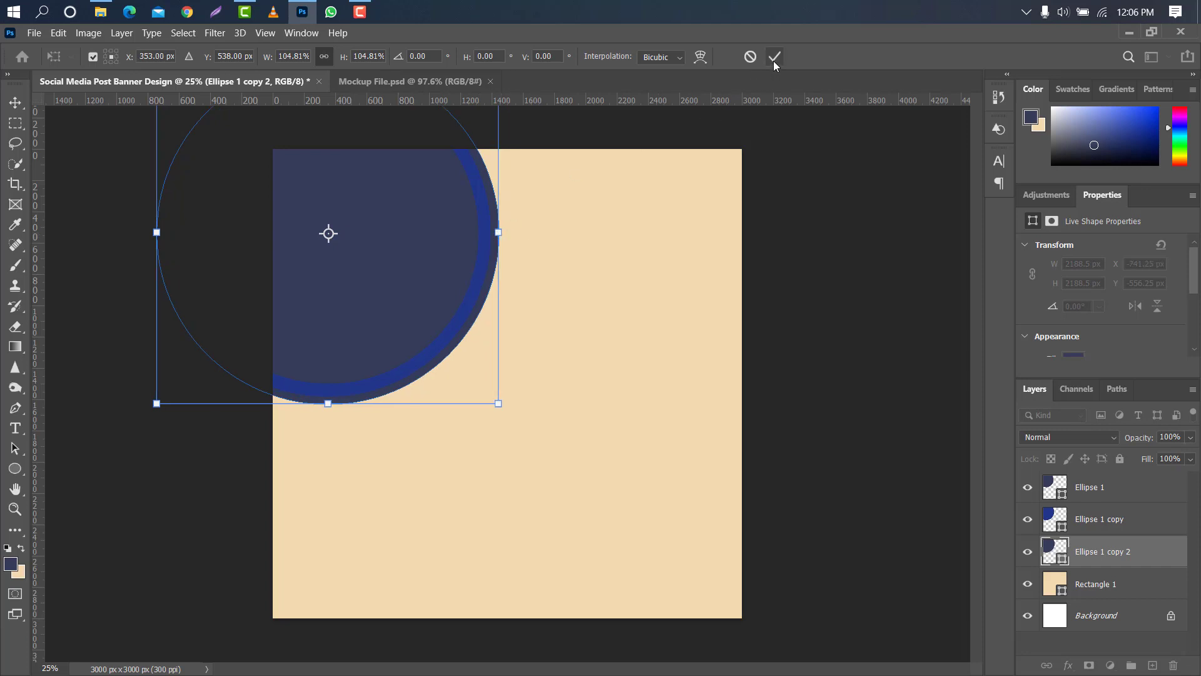
click(774, 57)
Step: Recolour the blue middle circle to the background's cream #f2d9b0
click(1054, 524)
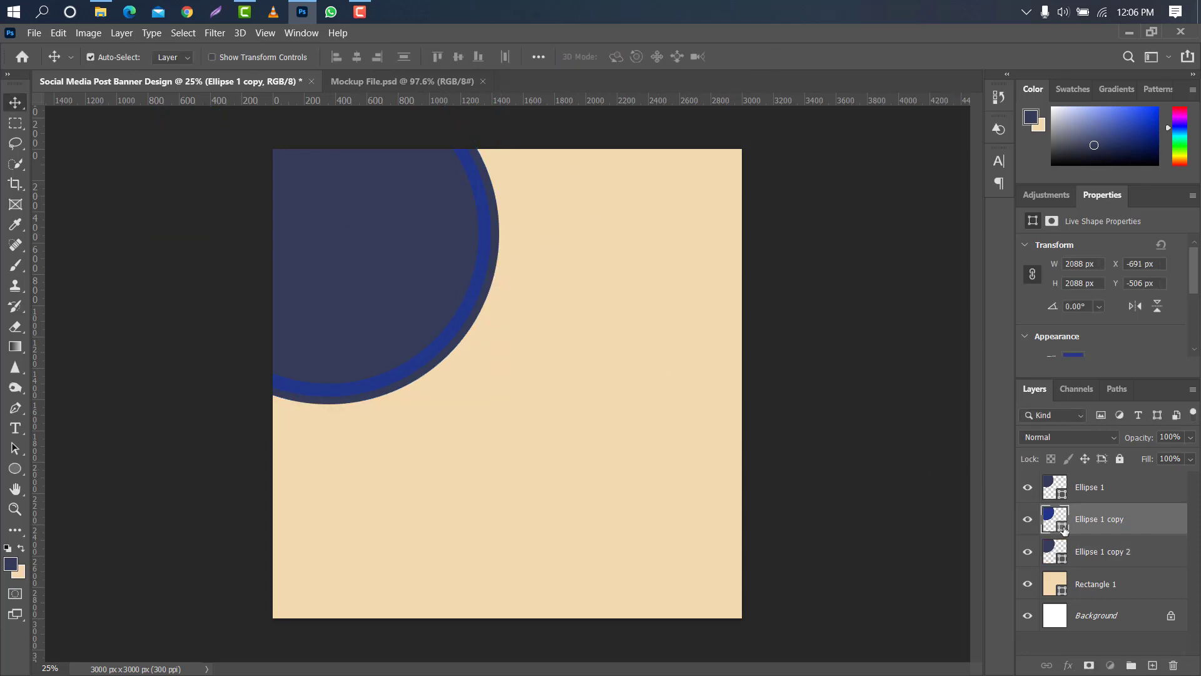
double_click(1064, 528)
click(657, 338)
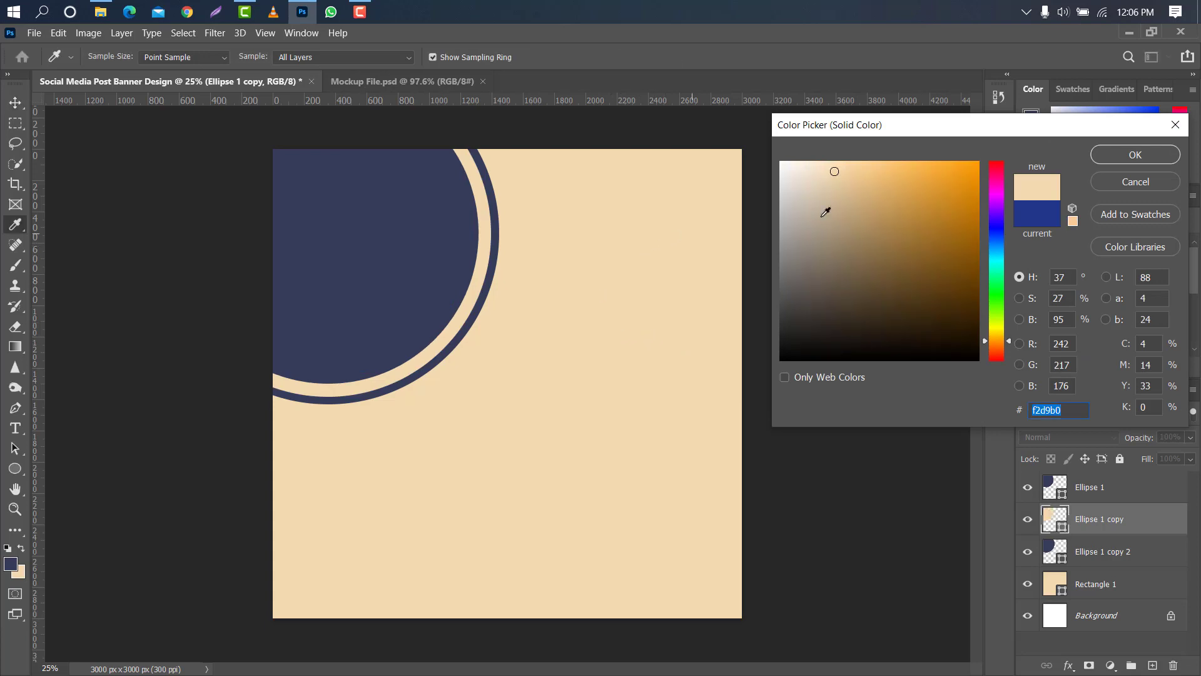
click(1135, 154)
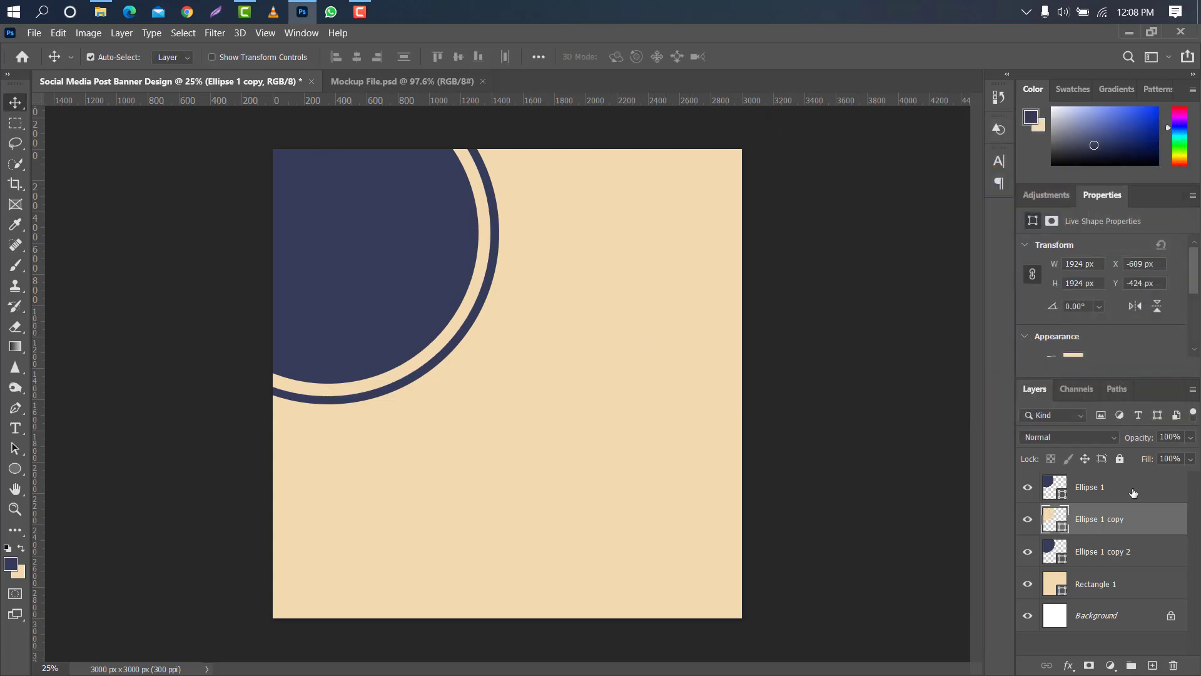
Step: Duplicate the front navy circle, scale the copy to about 1392 px and place it in the canvas's upper-right area
drag(1139, 490, 1153, 664)
key(ctrl+t)
drag(386, 272, 651, 441)
drag(745, 253, 654, 350)
drag(598, 442, 664, 266)
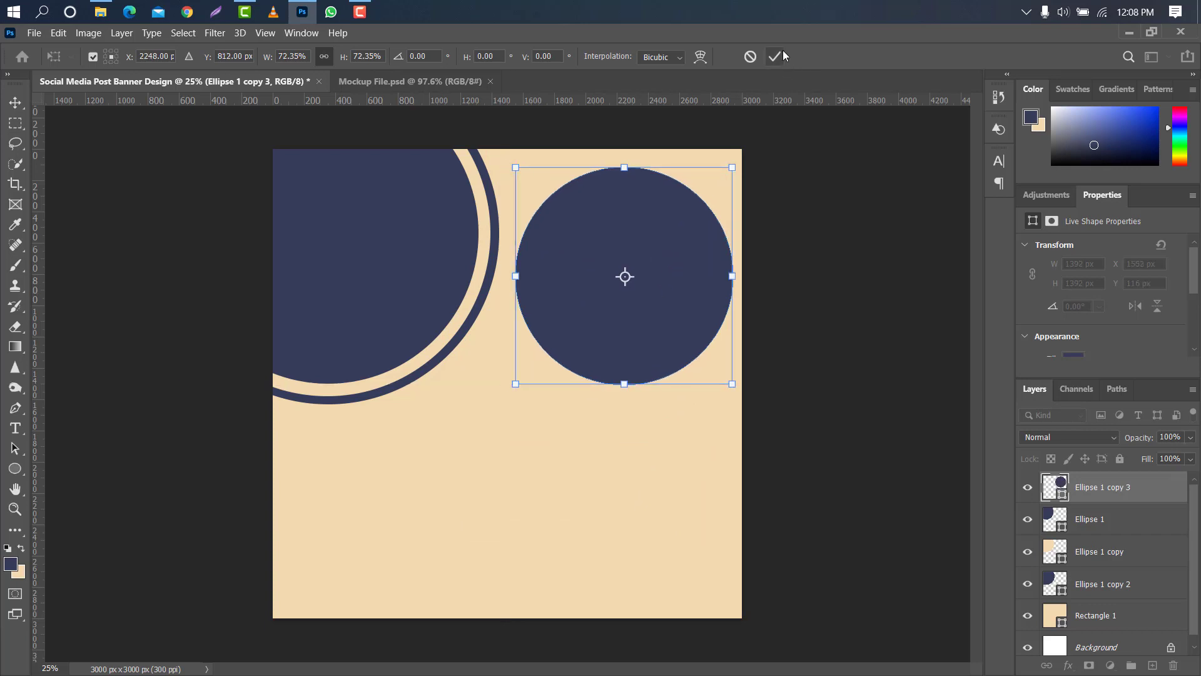
click(776, 56)
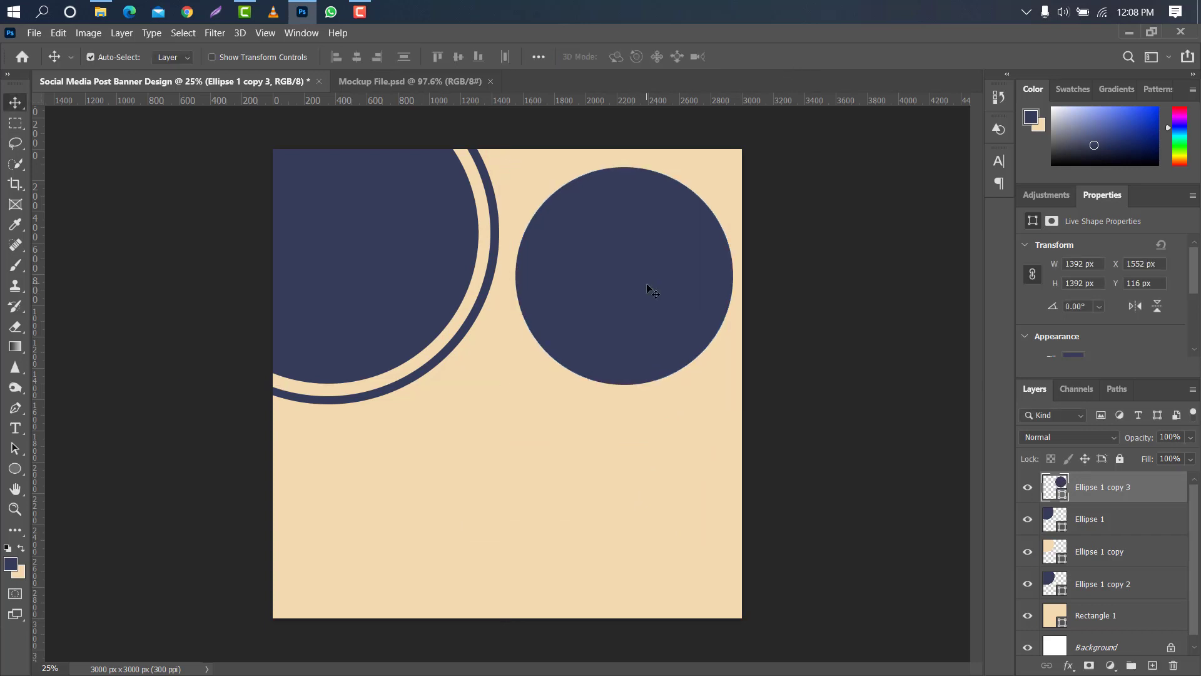
Step: Remove the upper-right circle's fill and give it a solid navy stroke of 48 px
click(15, 469)
click(177, 57)
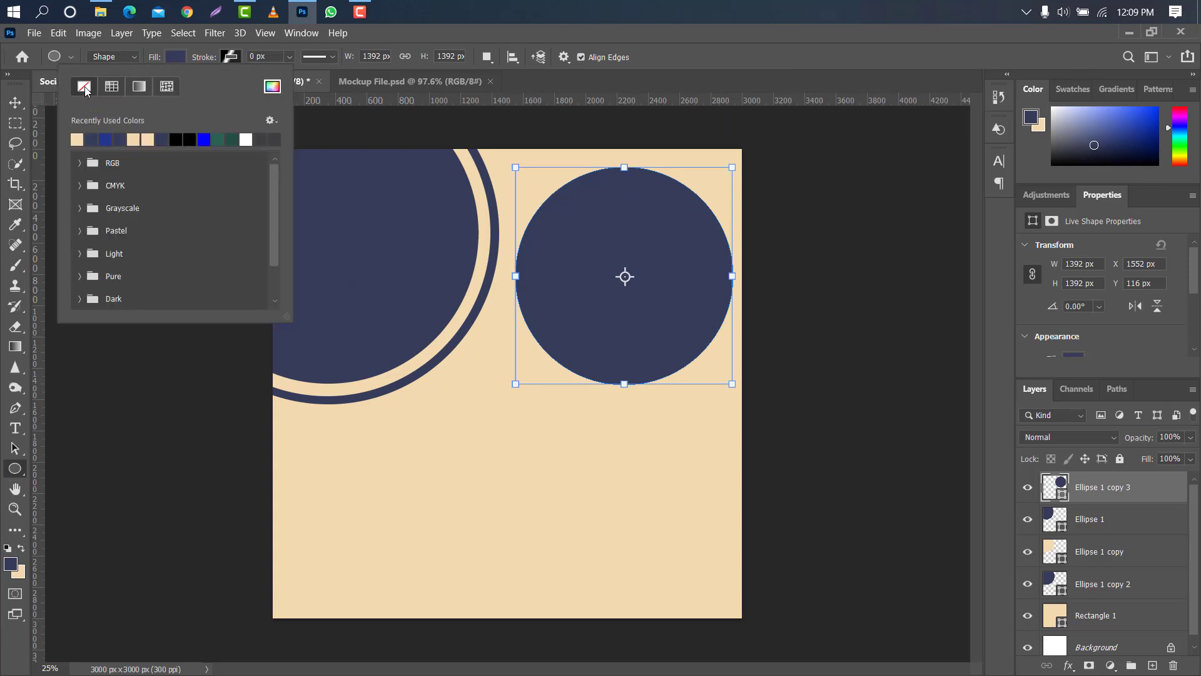
click(84, 88)
click(223, 60)
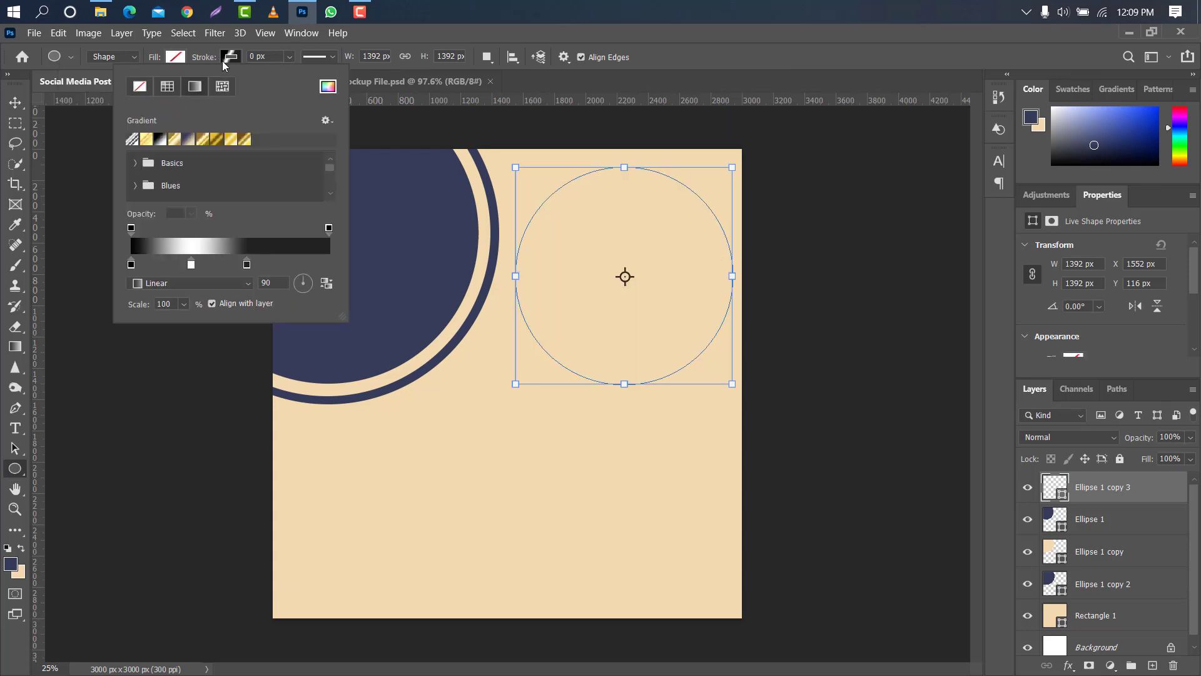
click(168, 88)
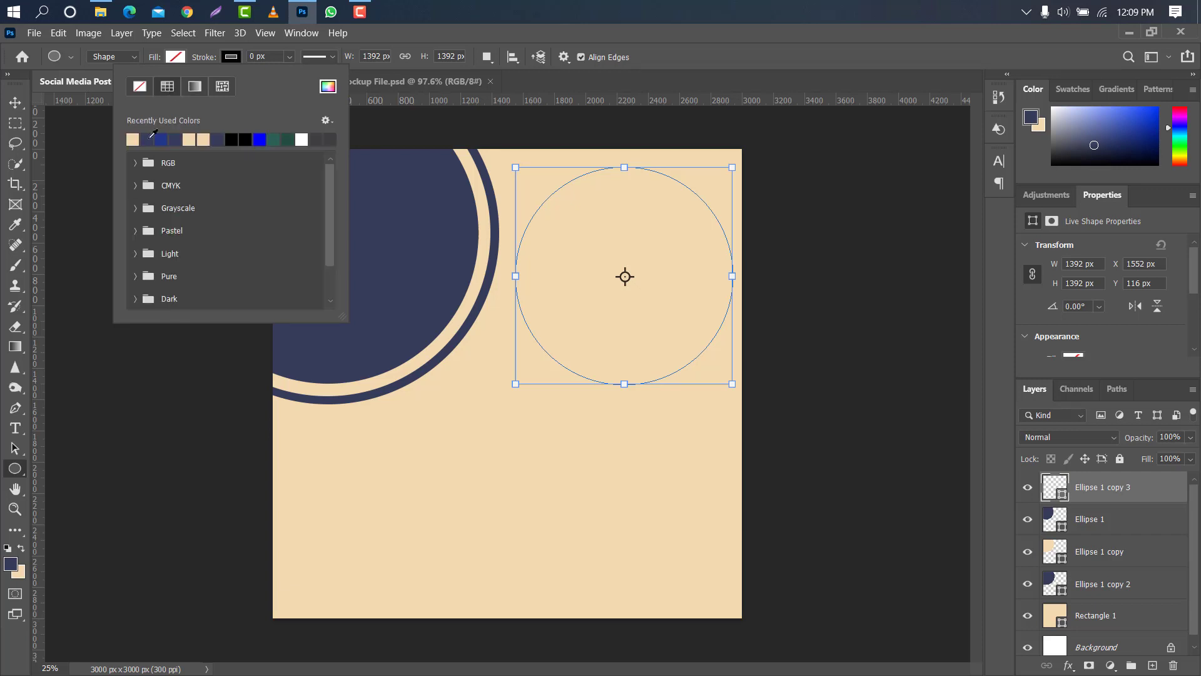
click(155, 138)
click(204, 56)
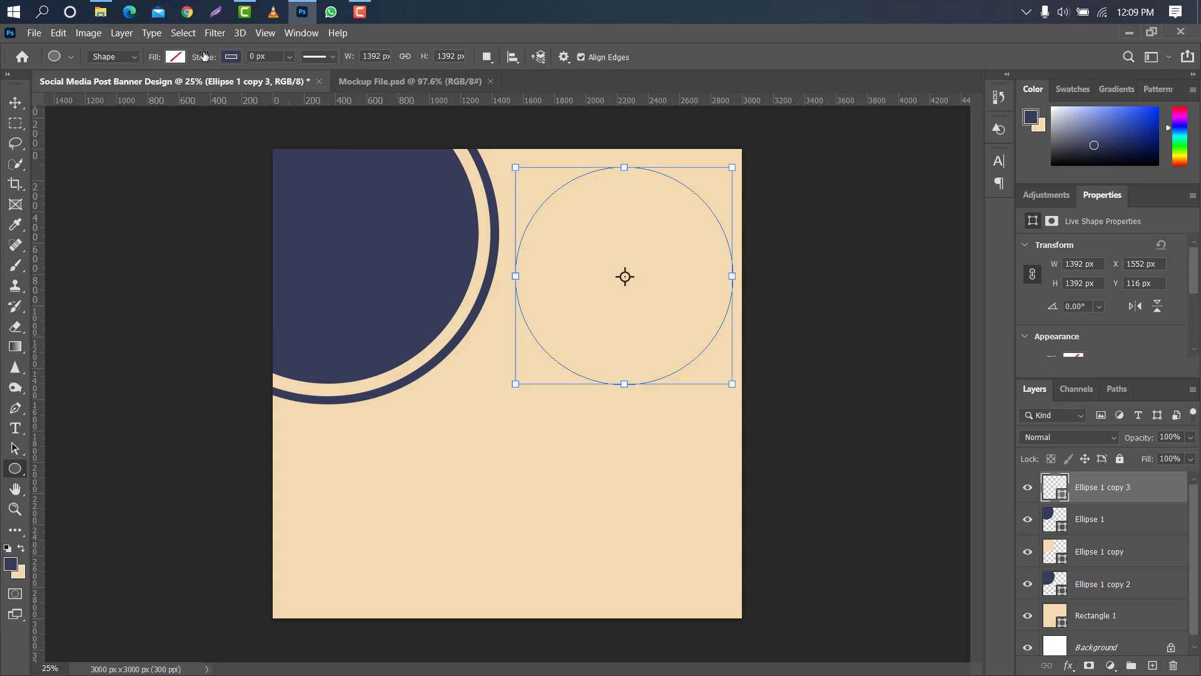
drag(205, 56, 326, 58)
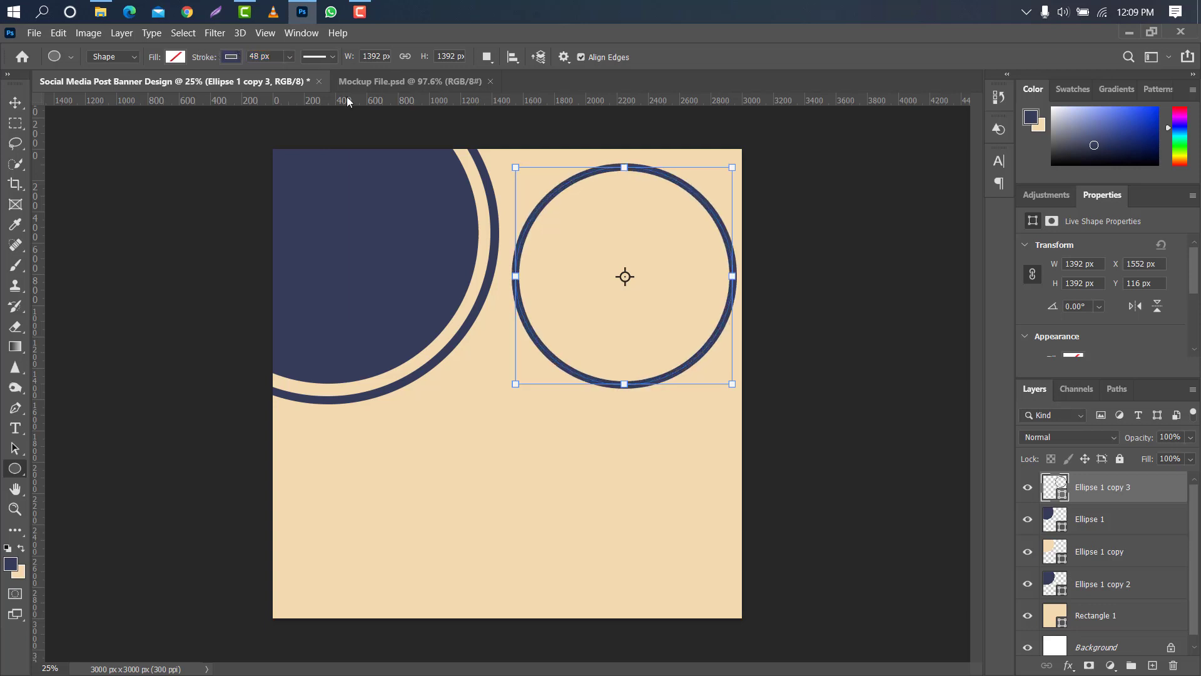
Step: Apply a Color Overlay of #f5e0c1 to the upper-right ring's layer
double_click(1158, 486)
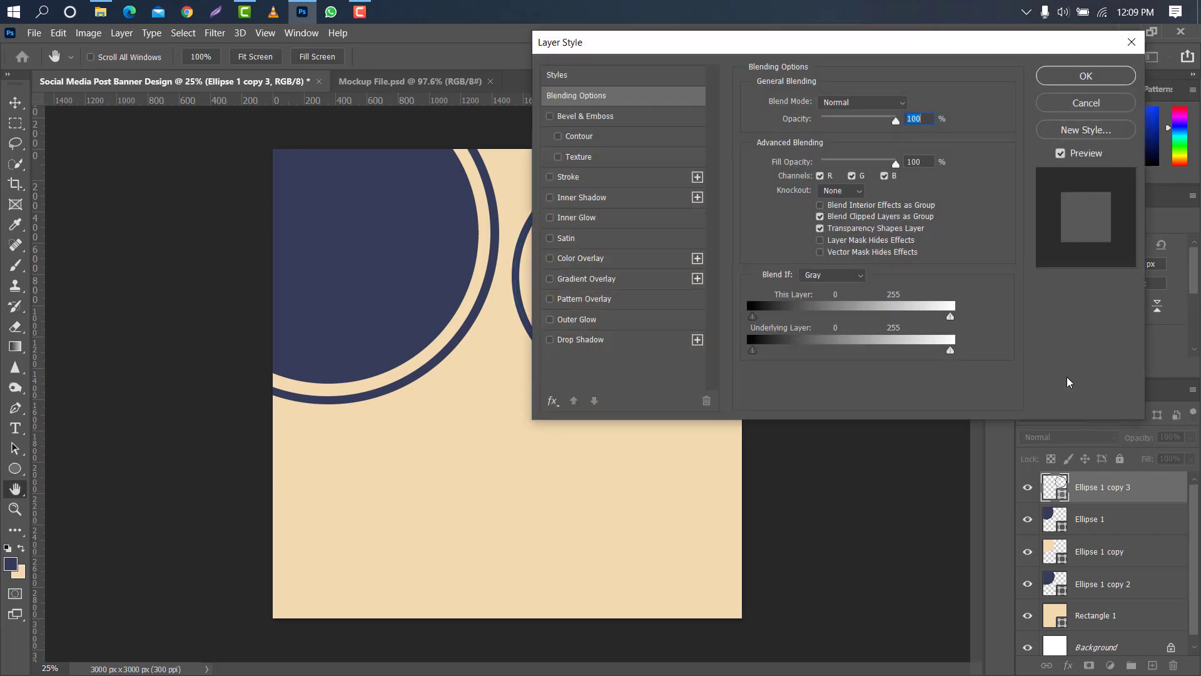
click(621, 262)
click(910, 105)
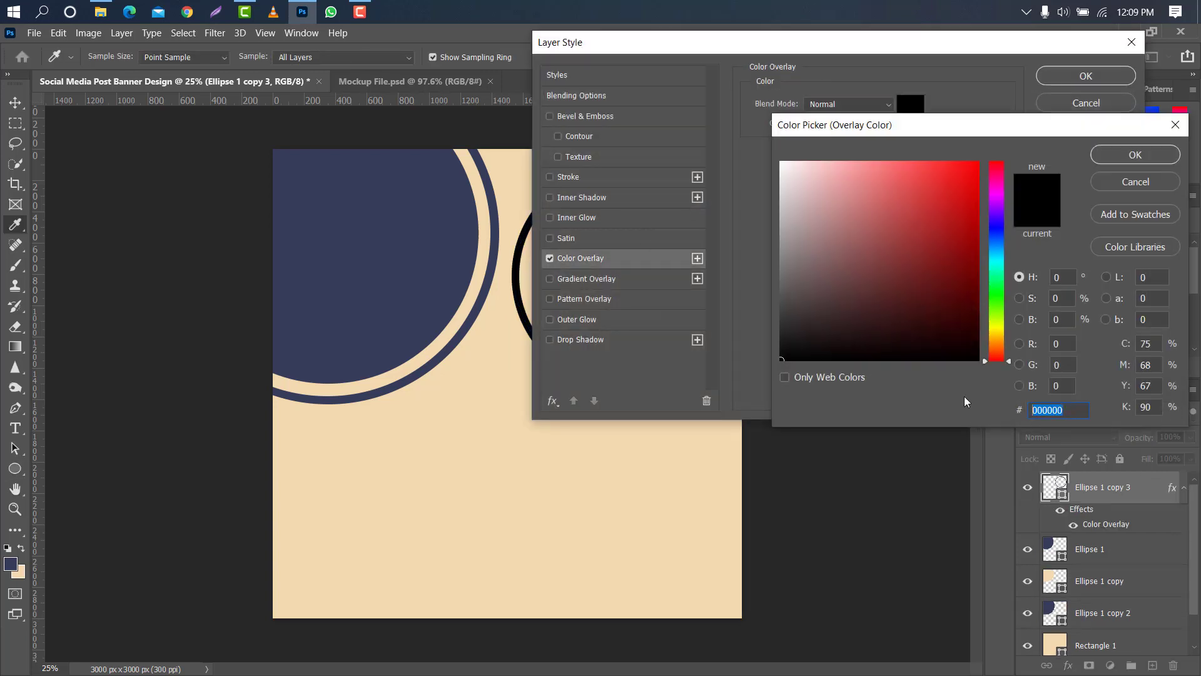
text(f5e0c1)
click(1136, 154)
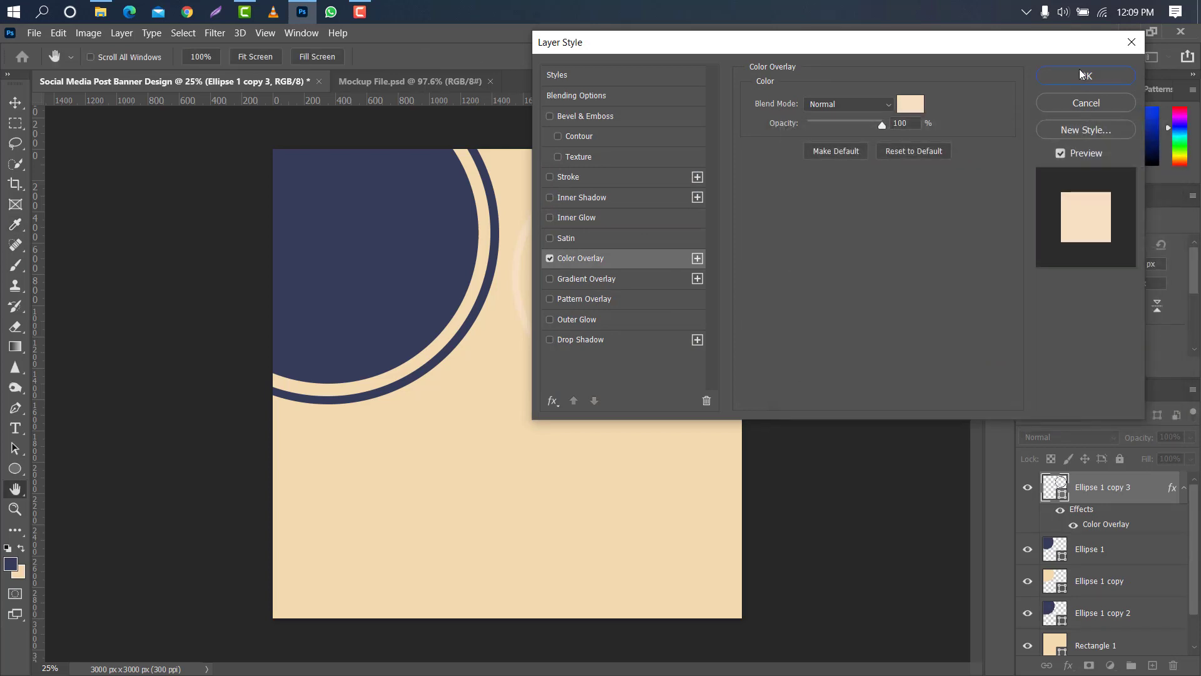
click(1086, 76)
Step: Scale the pale upper-right ring down to about 1361 px
key(ctrl+t)
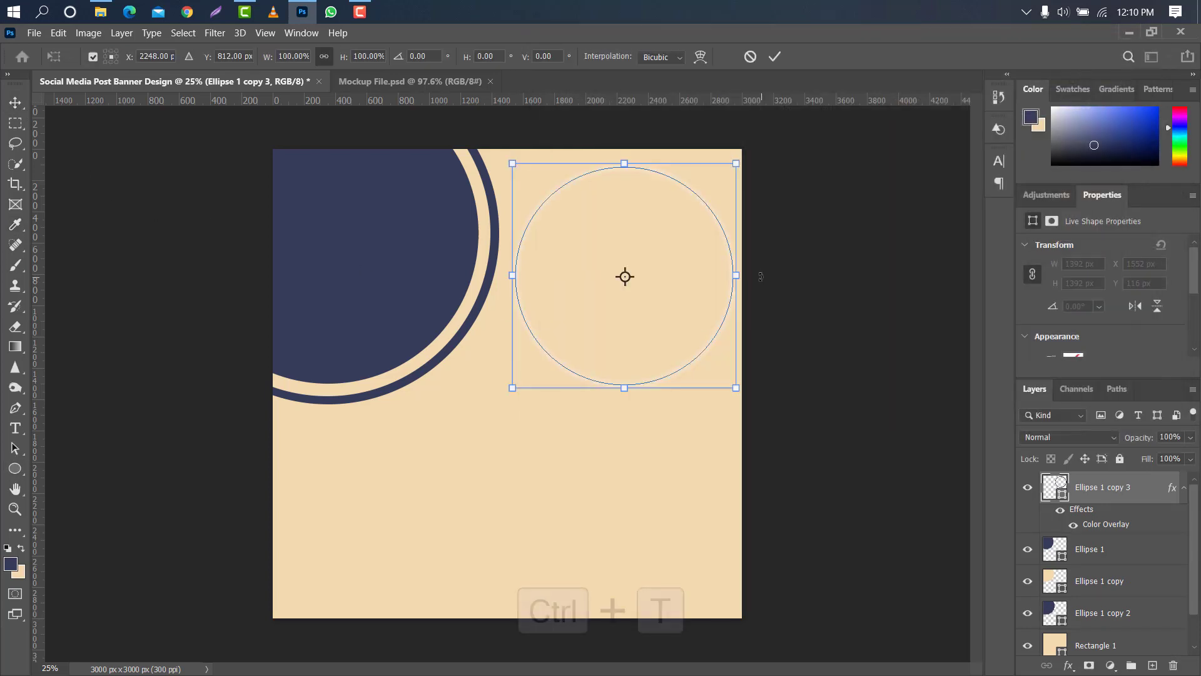
drag(732, 276, 737, 274)
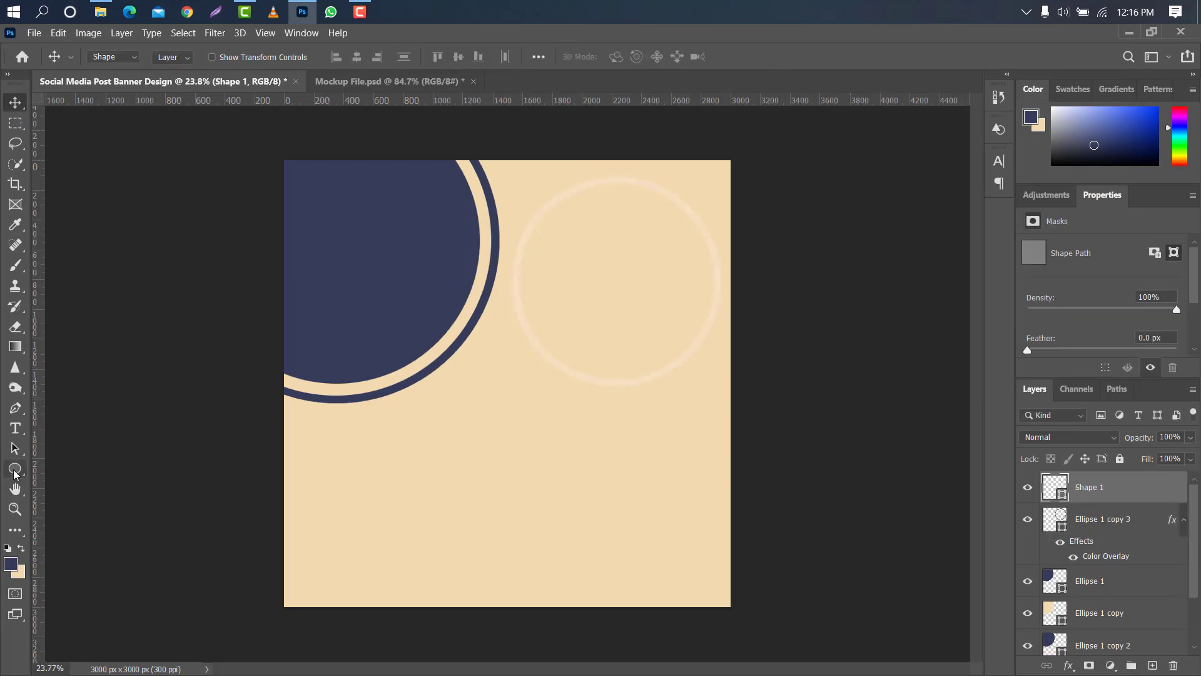
Step: Draw a rectangle of about 1193 × 1423 px at the canvas's lower middle, reaching just past the bottom edge
right_click(15, 469)
click(68, 466)
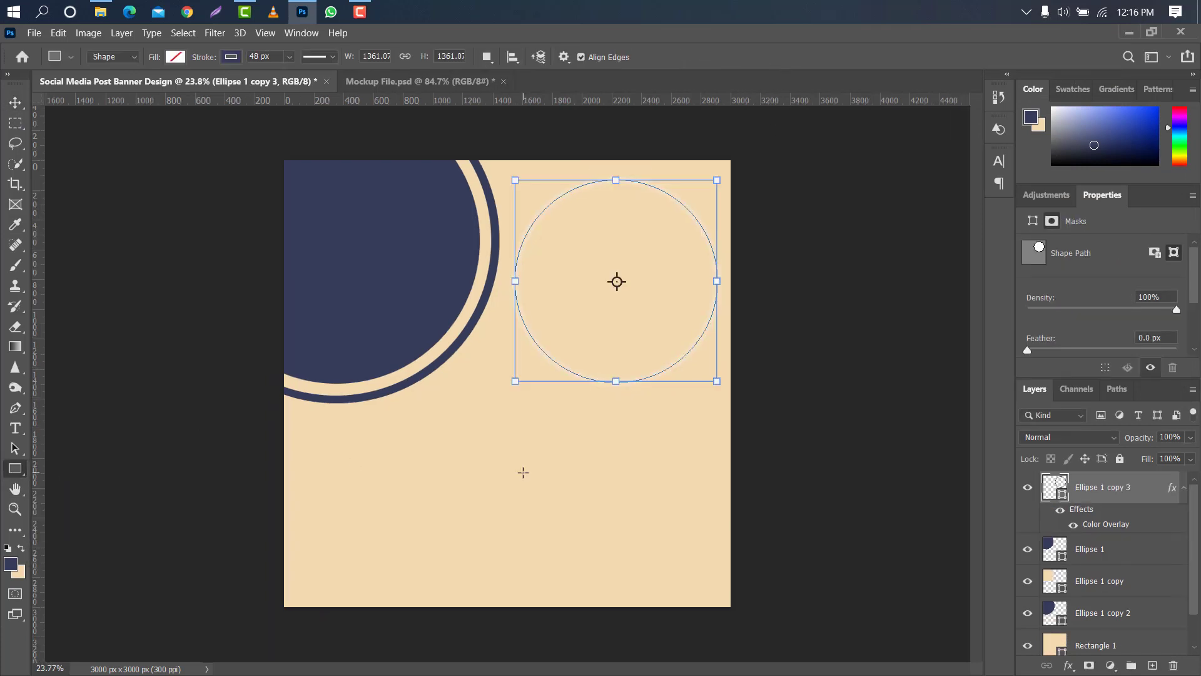
mouse_move(439, 403)
mouse_down()
mouse_move(584, 456)
mouse_move(617, 614)
mouse_up()
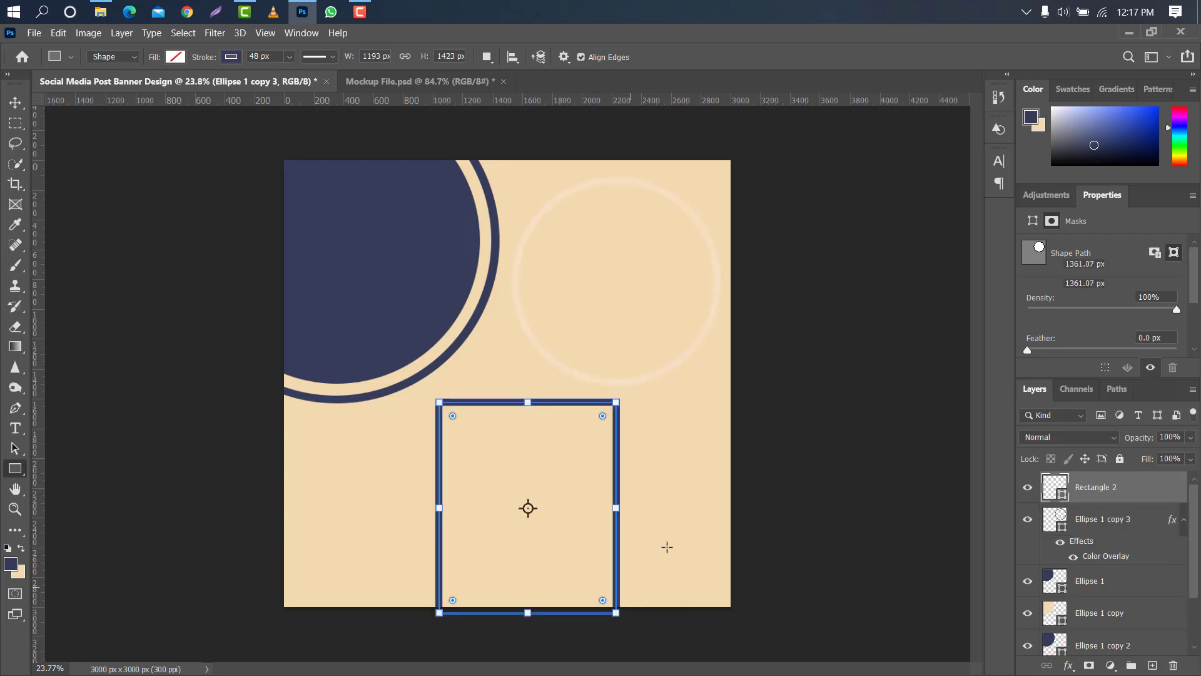
Step: Set the rectangle's stroke to 0 px and give it a solid navy fill
drag(206, 57, 2, 61)
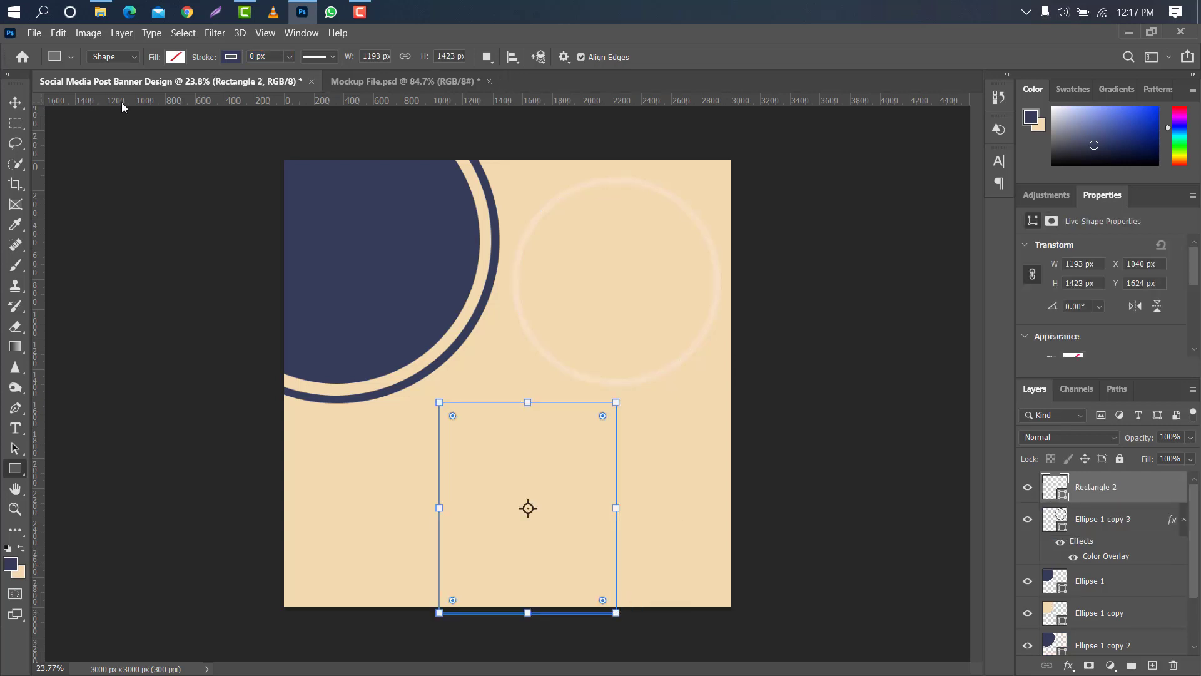
click(174, 57)
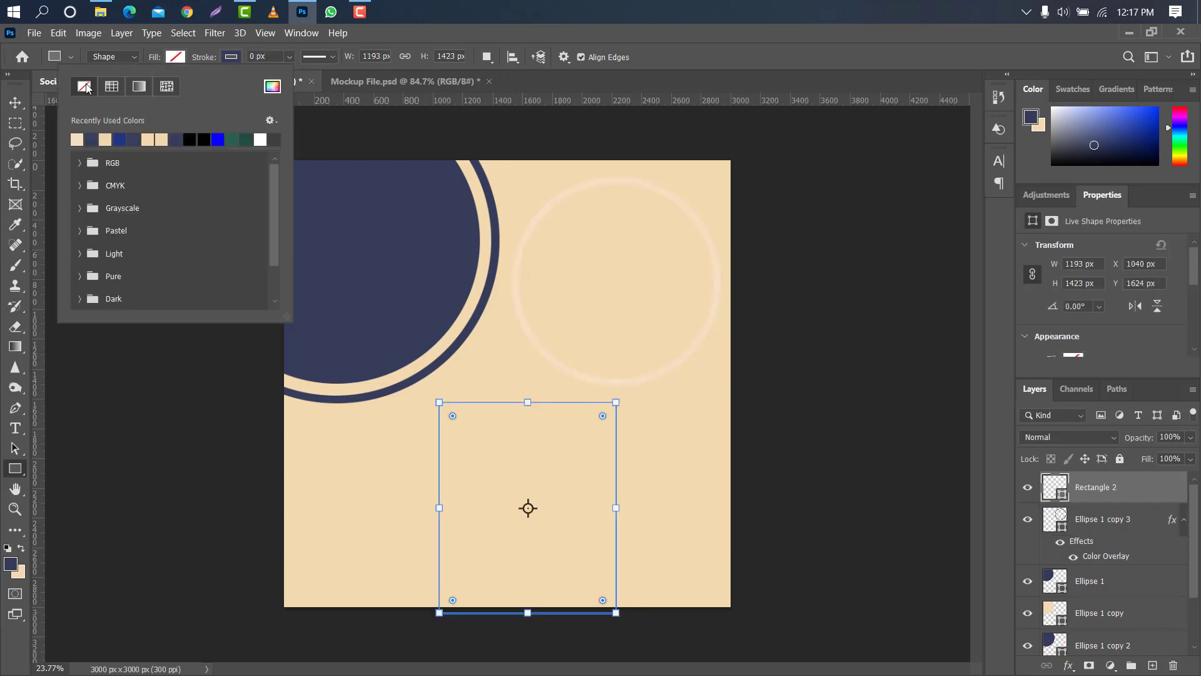
click(109, 90)
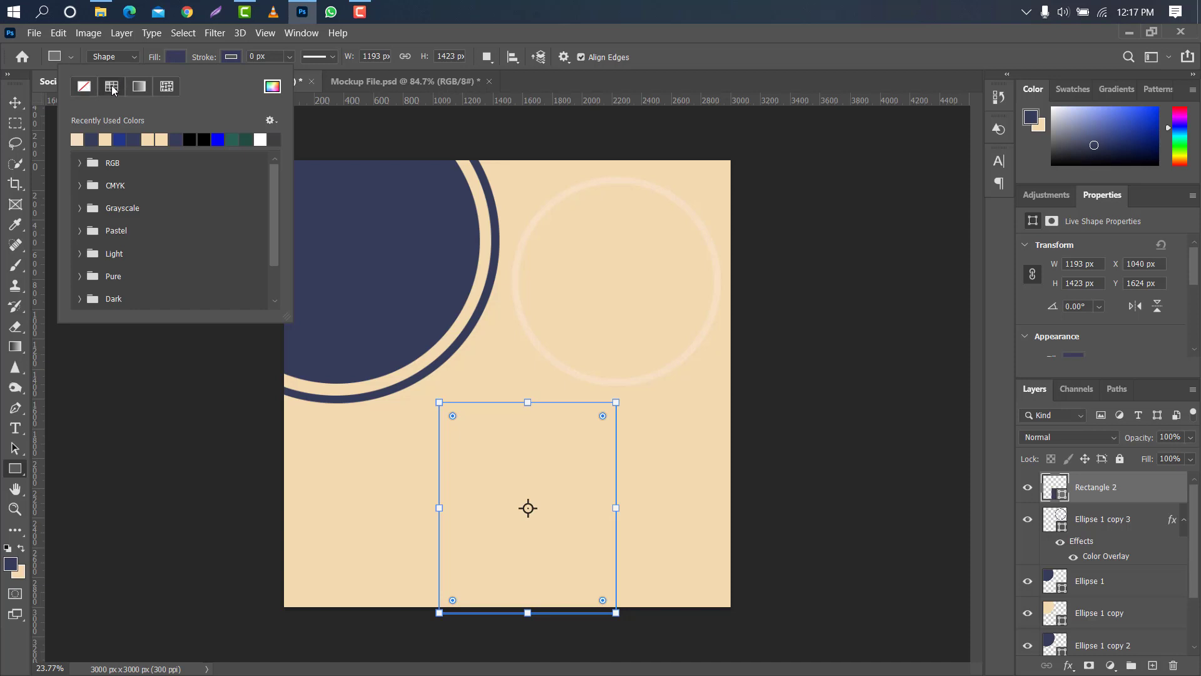
click(11, 107)
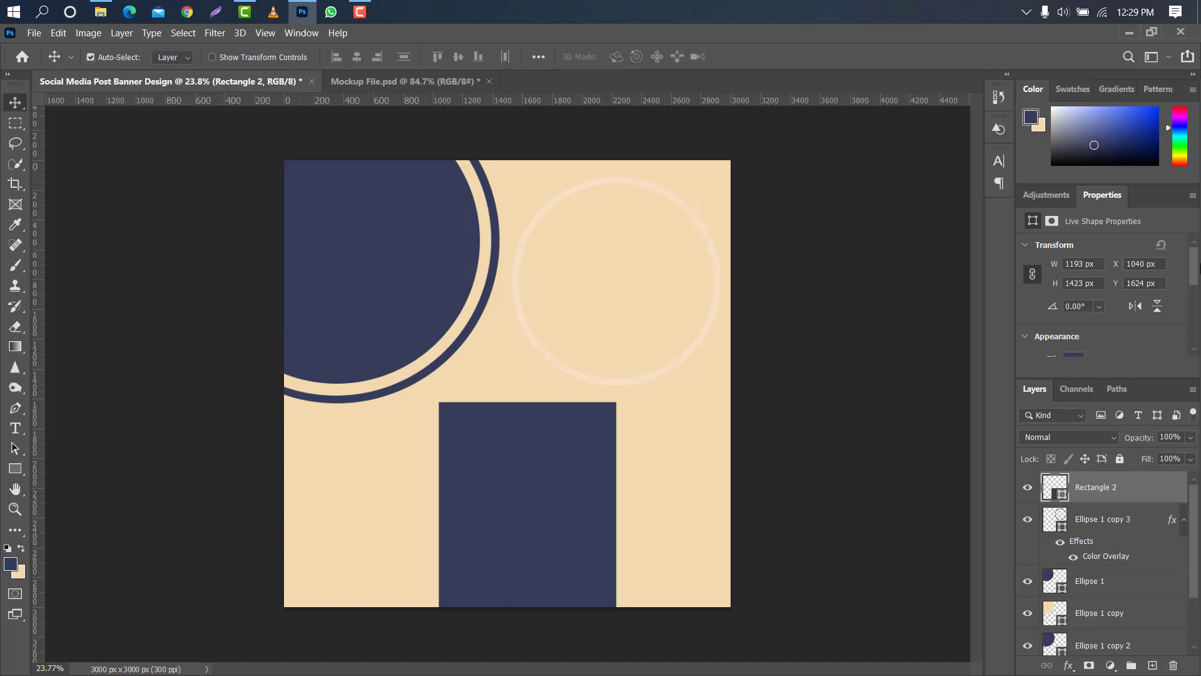
Step: Round the navy rectangle's upper-left corner to 158 px and its upper-right corner to about 200 px
drag(1196, 275, 1196, 318)
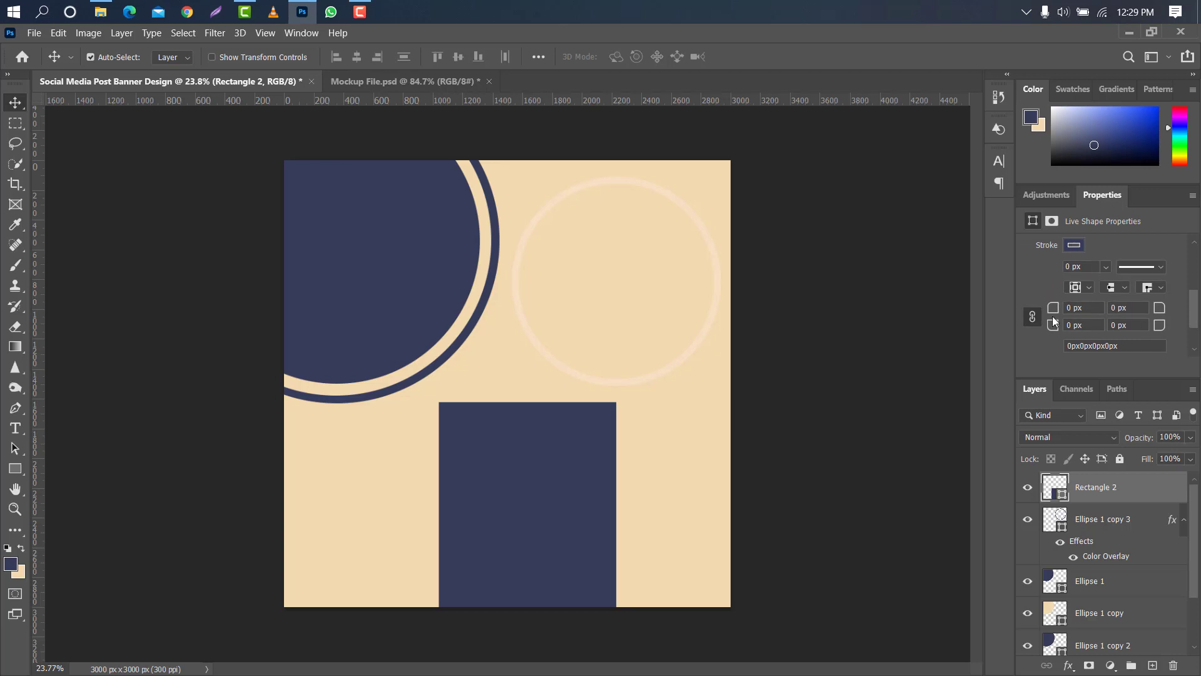
drag(1049, 311, 1057, 311)
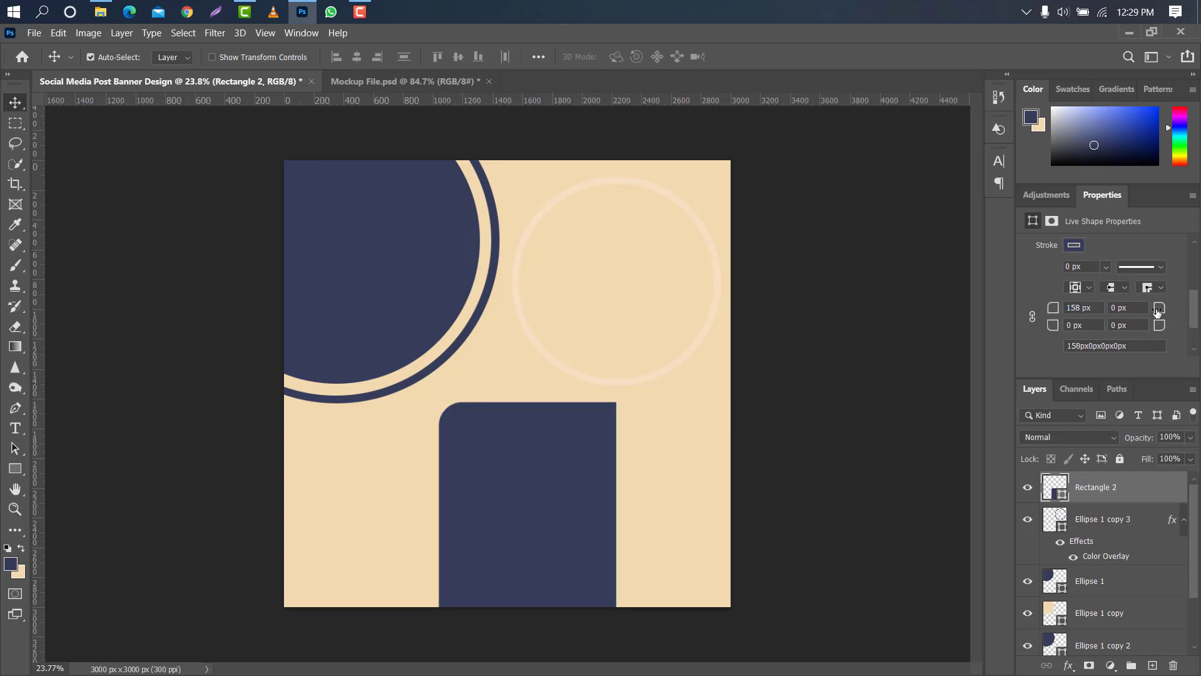
mouse_move(1158, 311)
mouse_down()
mouse_move(1145, 310)
mouse_move(1179, 305)
mouse_up()
Step: Rotate the navy rectangle to about -32°, scale it to about 1526 × 1821 px and place it running off the canvas's bottom edge
key(ctrl+t)
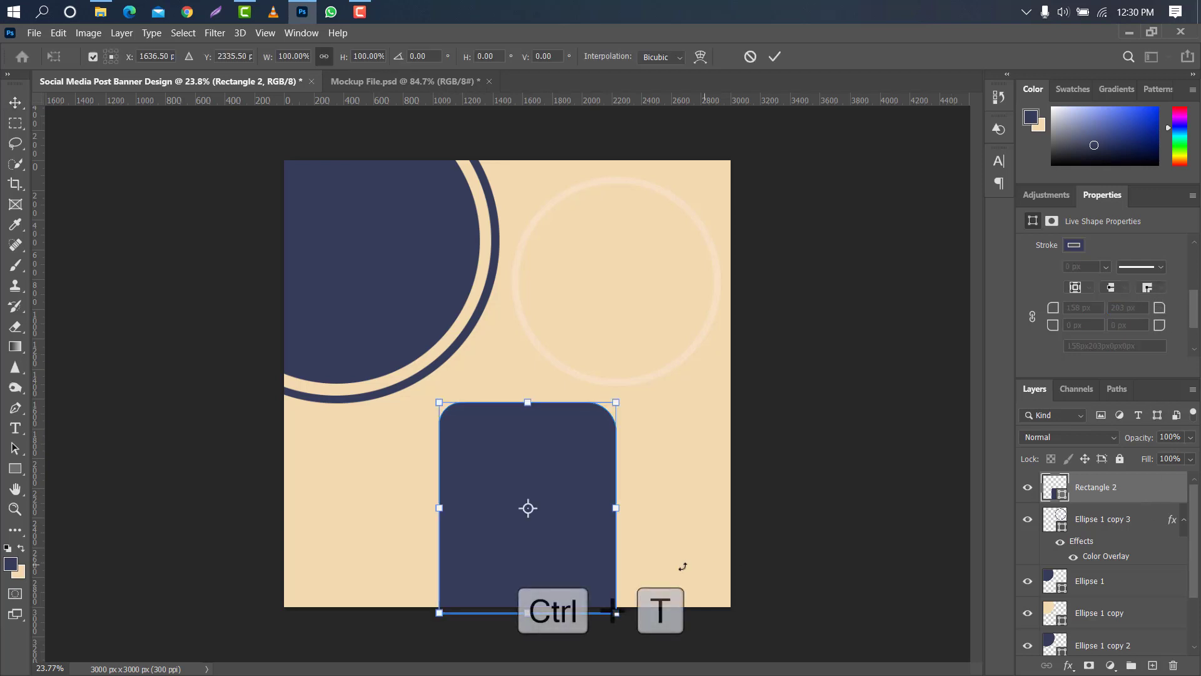
drag(647, 400, 538, 354)
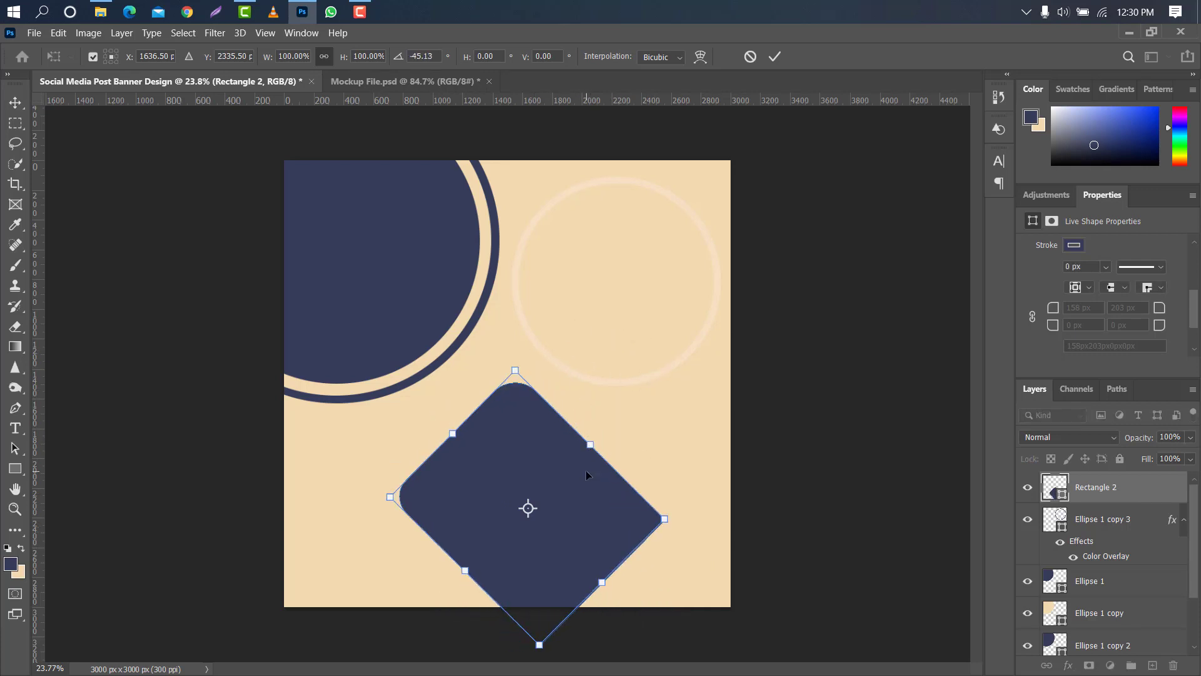
drag(593, 447, 560, 520)
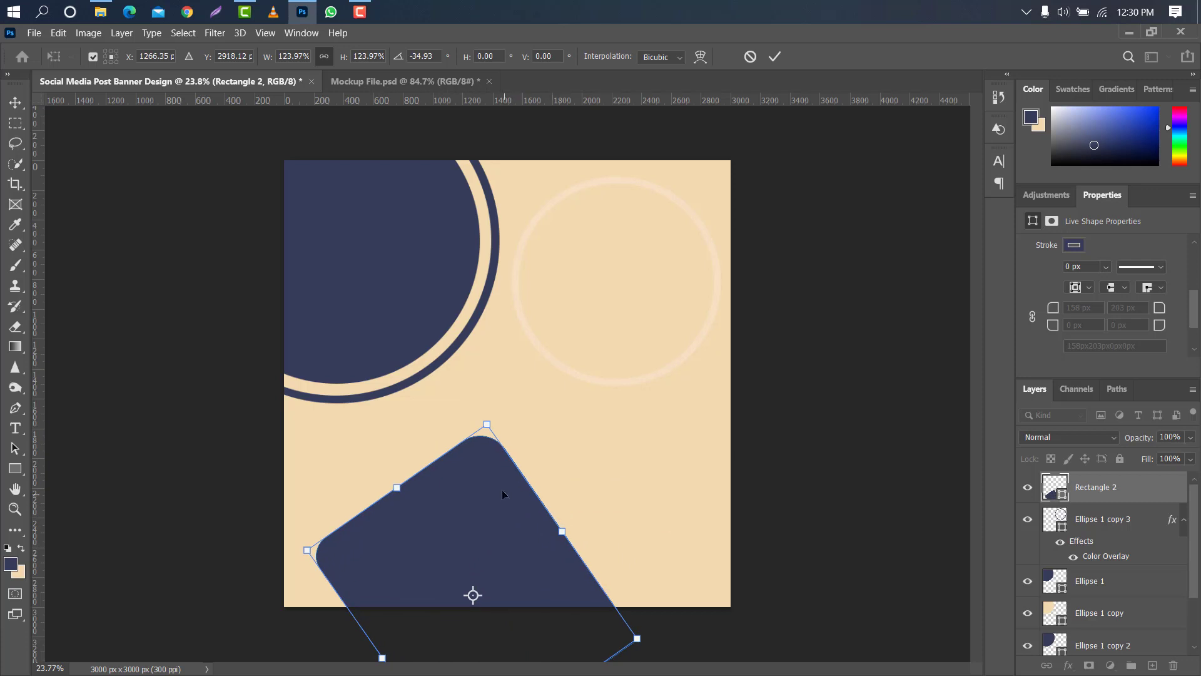
drag(501, 492, 506, 520)
click(775, 57)
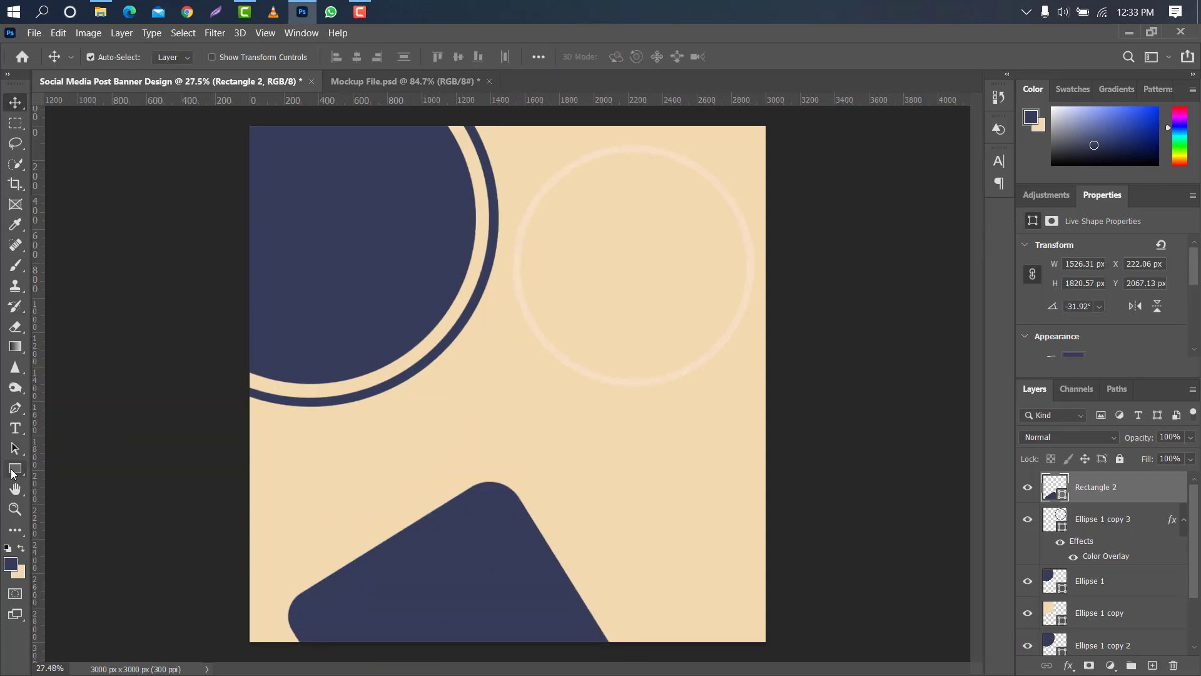
Step: Draw a navy circle of about 575 px between the large circles and the tilted rectangle
right_click(11, 474)
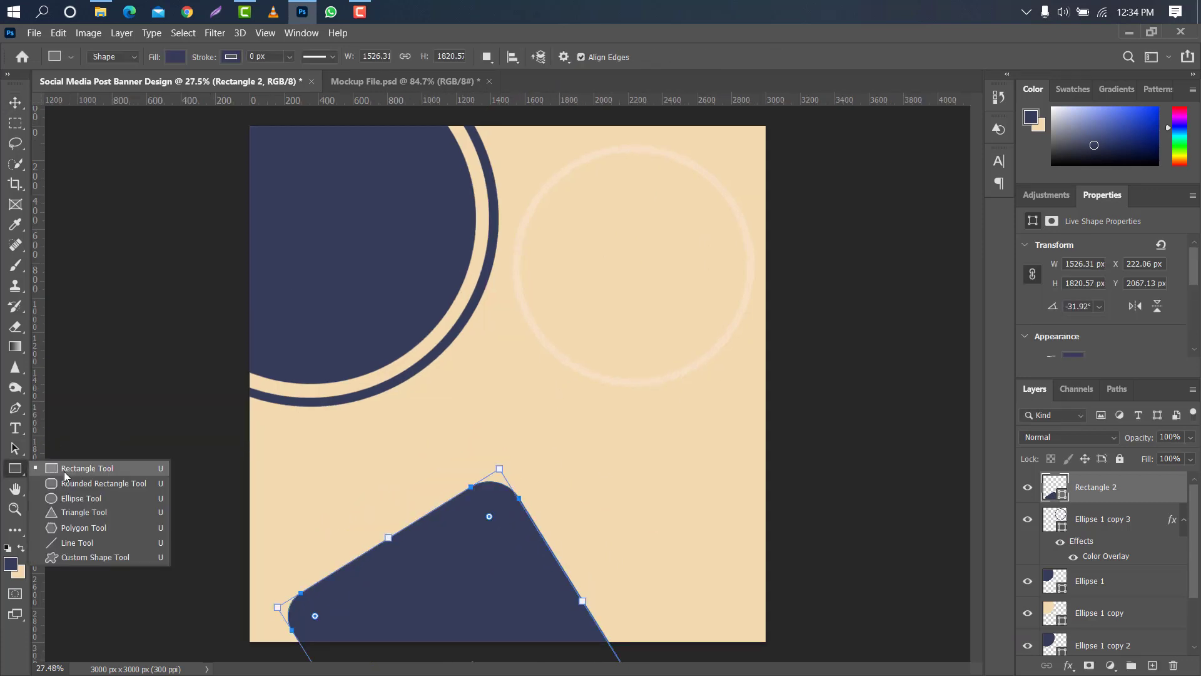
click(88, 499)
drag(273, 424, 370, 521)
key(shift)
Step: Recolour the small circle to the background's cream #f2d9b0
double_click(1063, 496)
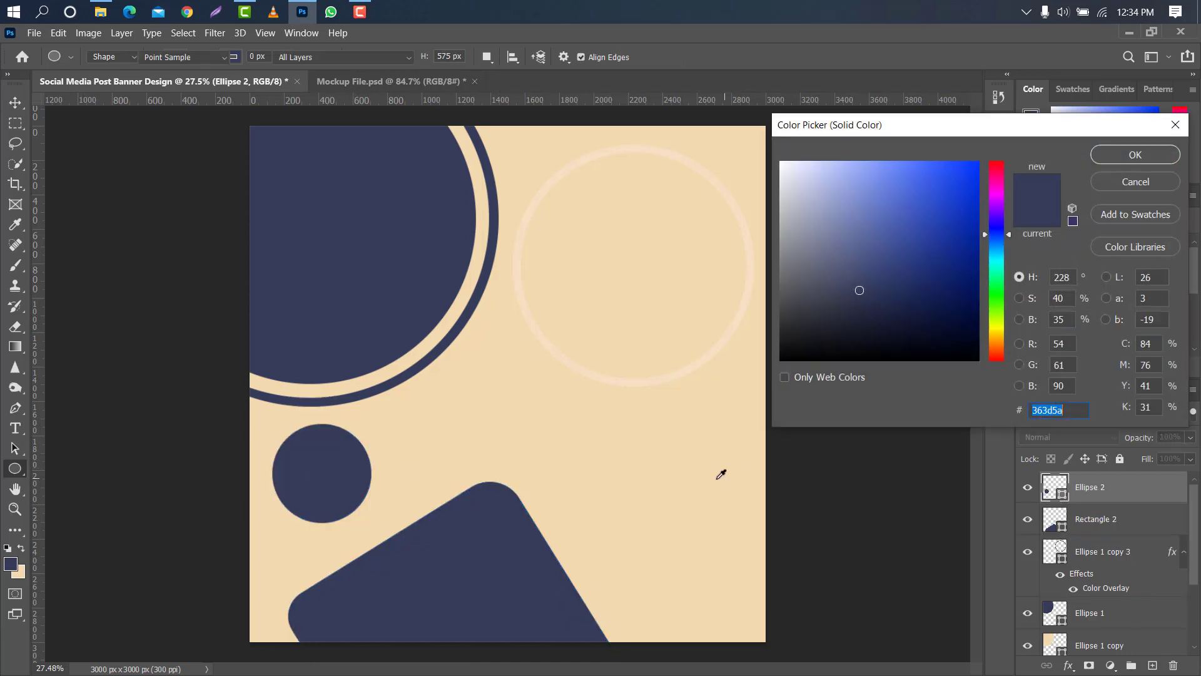
click(685, 470)
click(1109, 157)
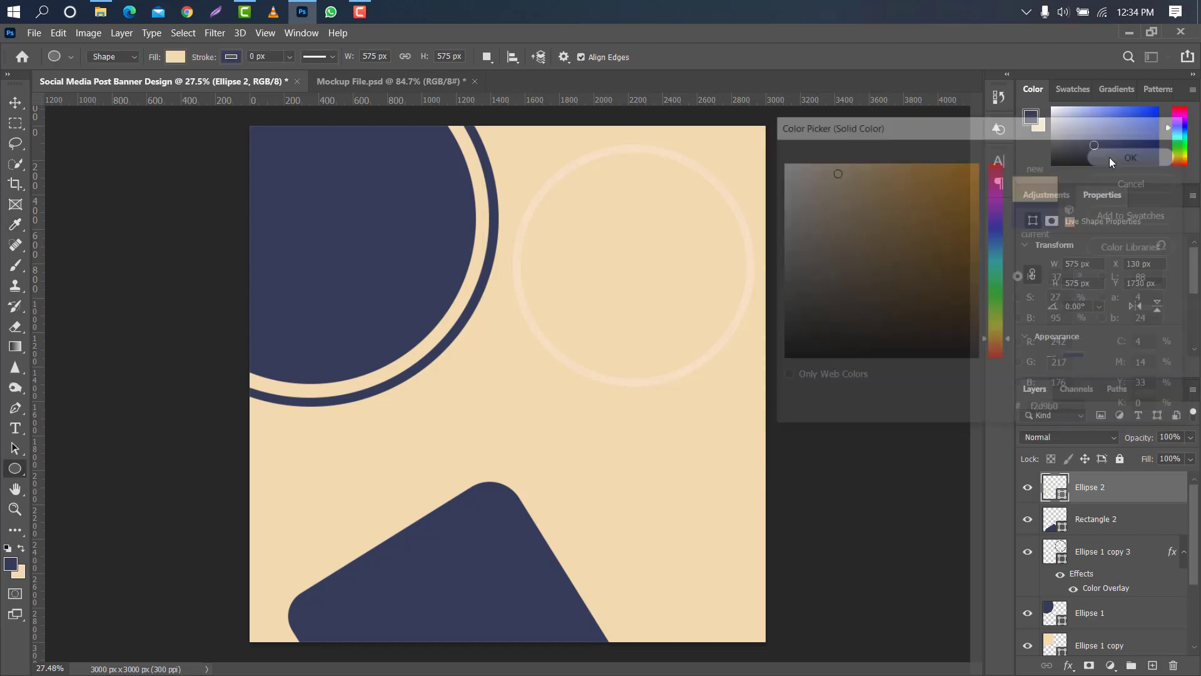
Step: Scale the small cream circle to about 520 px and place it over the tilted rectangle's upper-left edge
key(ctrl+t)
drag(347, 456, 372, 560)
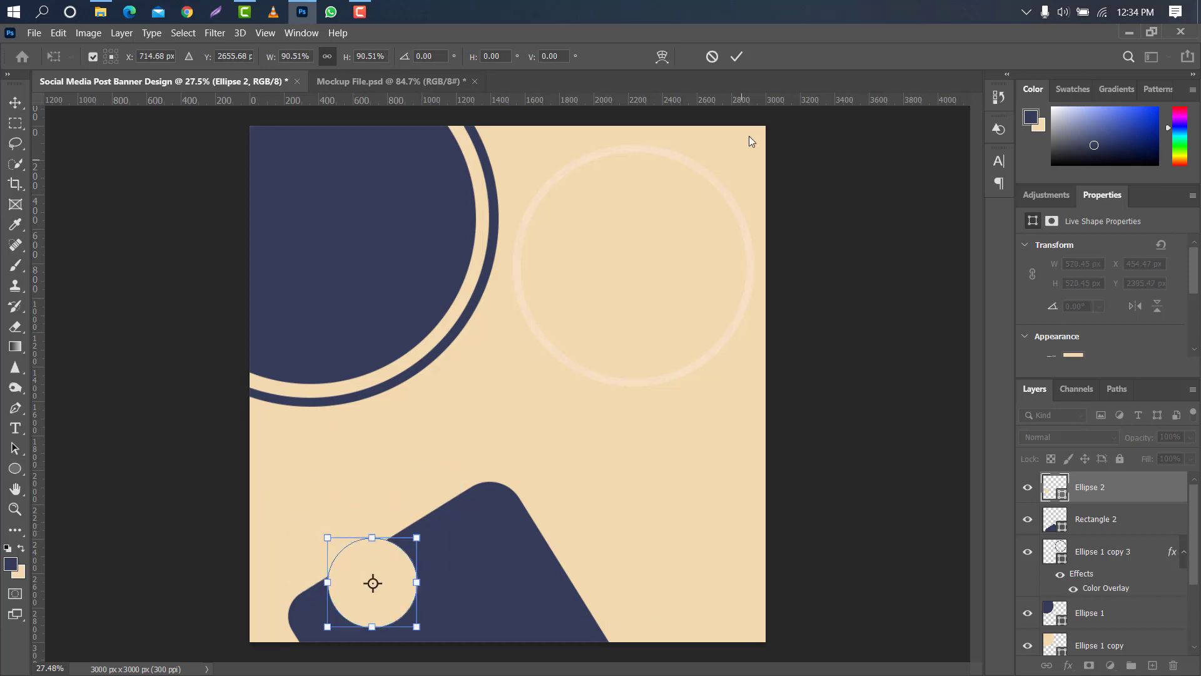
click(736, 56)
Step: Duplicate the small cream circle, recolour the copy navy #363d5a and stack it beneath the cream one
drag(1143, 489, 1152, 665)
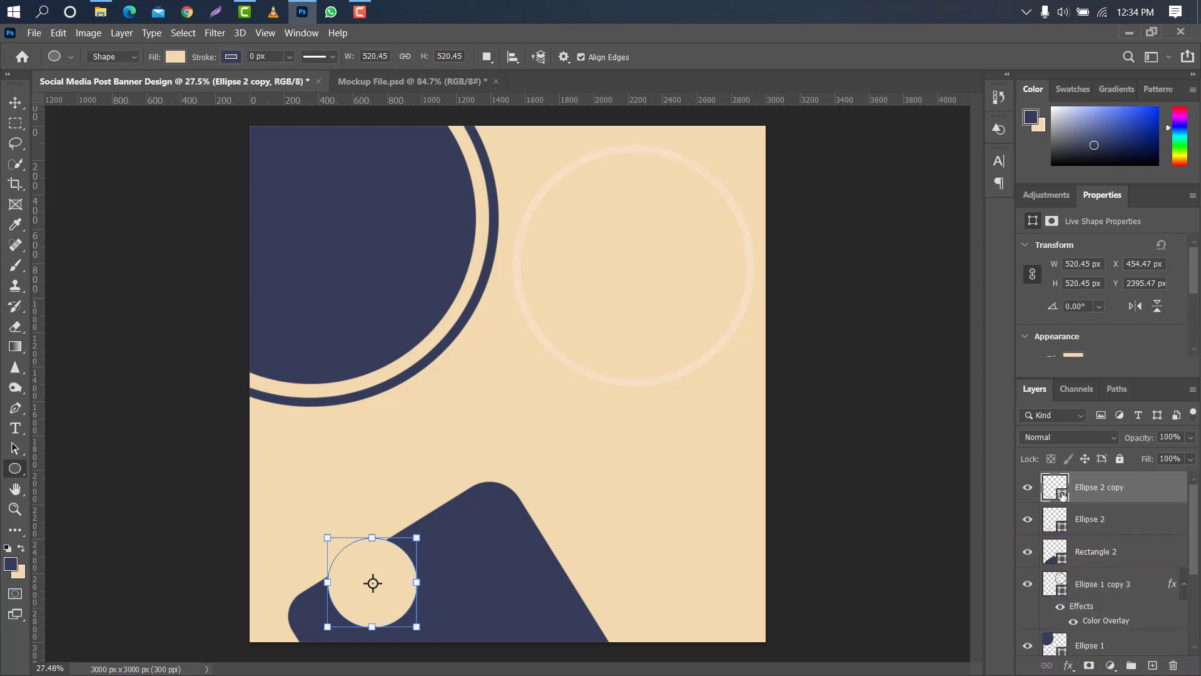
double_click(1062, 496)
click(492, 543)
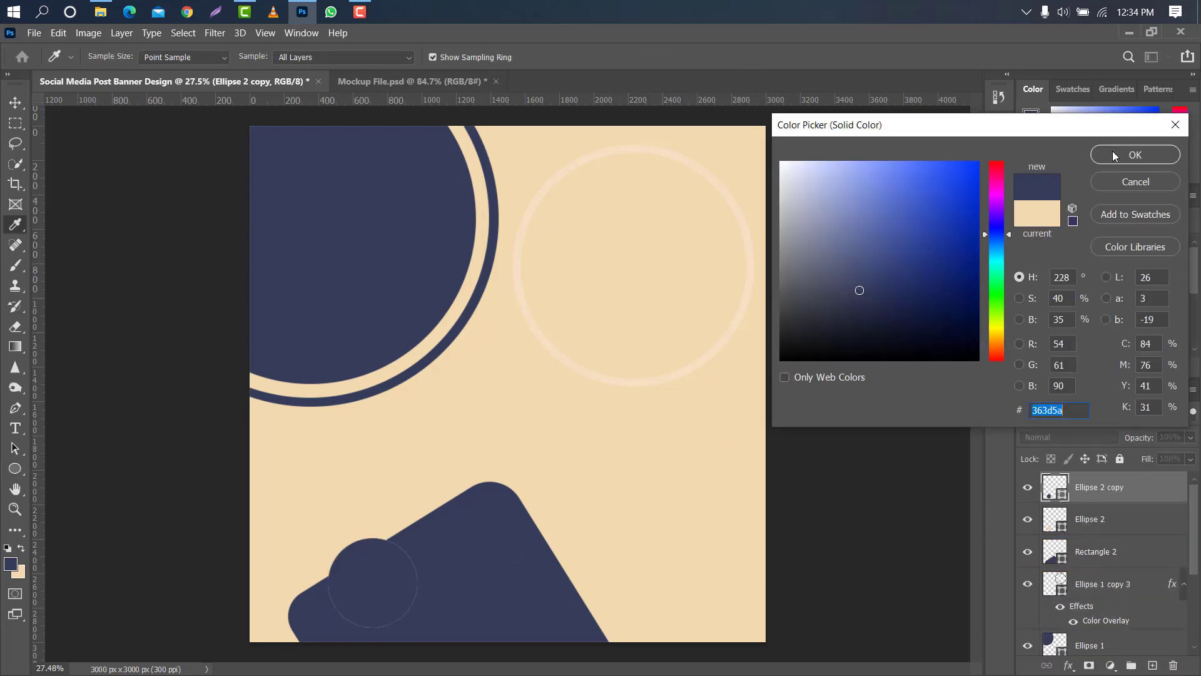
click(1112, 154)
drag(1132, 488, 1134, 527)
Step: Scale the small cream circle to about 481 px and centre it inside the navy copy, leaving a thin navy rim
click(1089, 487)
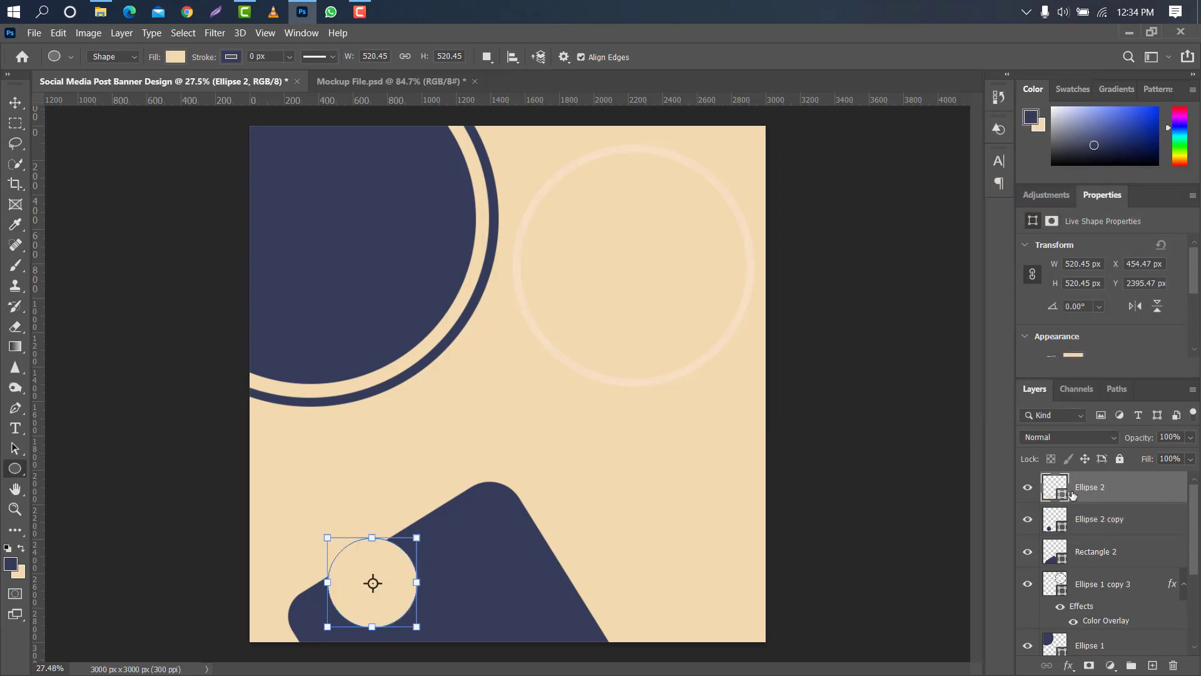
key(ctrl+t)
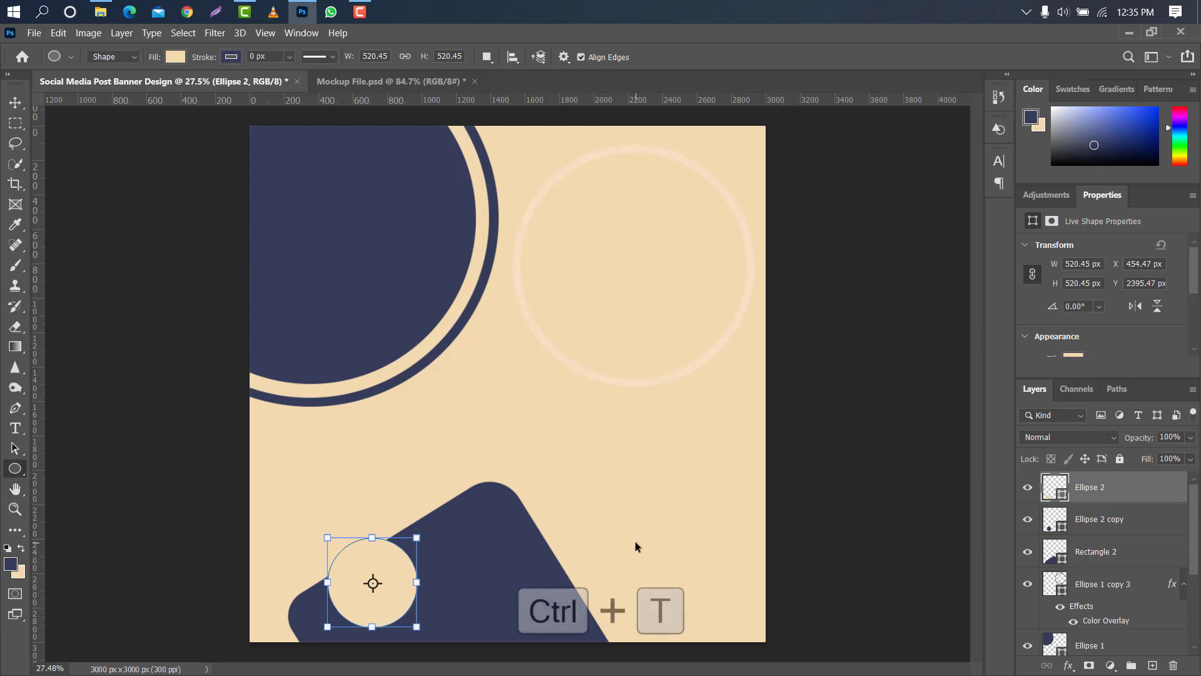
drag(416, 538, 373, 565)
scroll(372, 560, up, 7)
drag(979, 443, 979, 491)
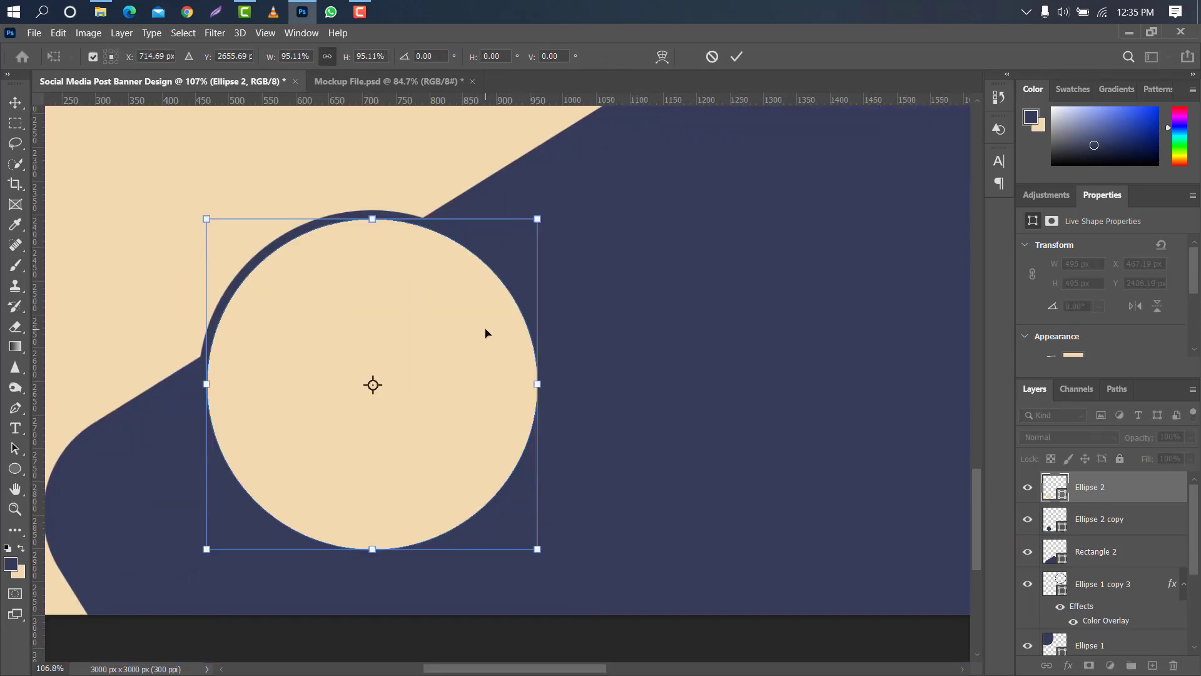
drag(545, 388, 535, 387)
drag(388, 341, 393, 341)
key(Return)
Step: Lower the opacity of the navy circle behind the small cream circle to 54%
click(275, 247)
scroll(308, 286, down, 5)
drag(1144, 440, 1128, 440)
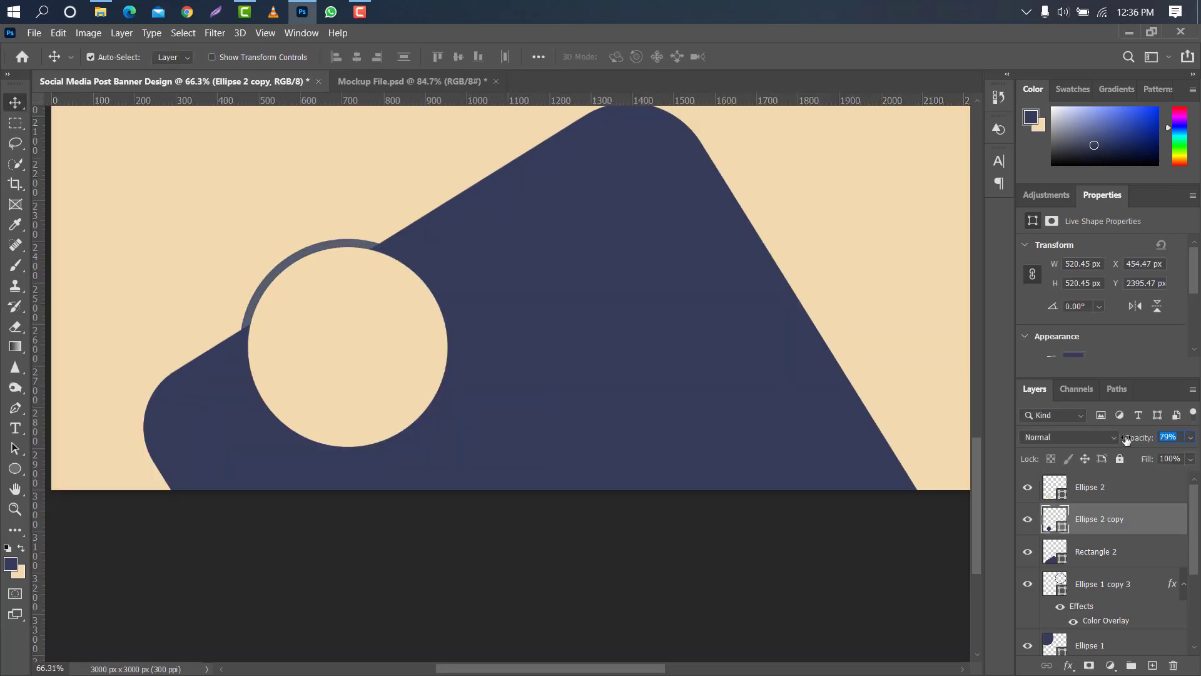
Step: Select the semi-transparent navy circle's outline, rasterize the tilted rectangle's layer, cut that area out of it and clear the selection
ctrl+click(1056, 521)
click(583, 359)
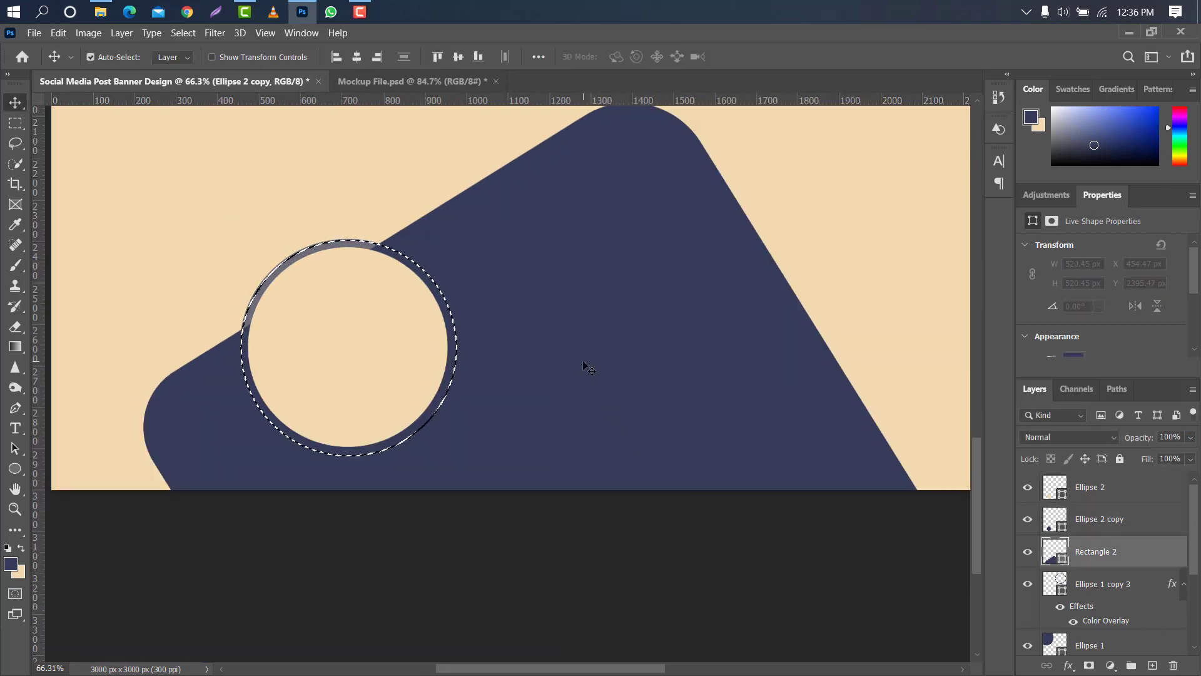
right_click(1155, 553)
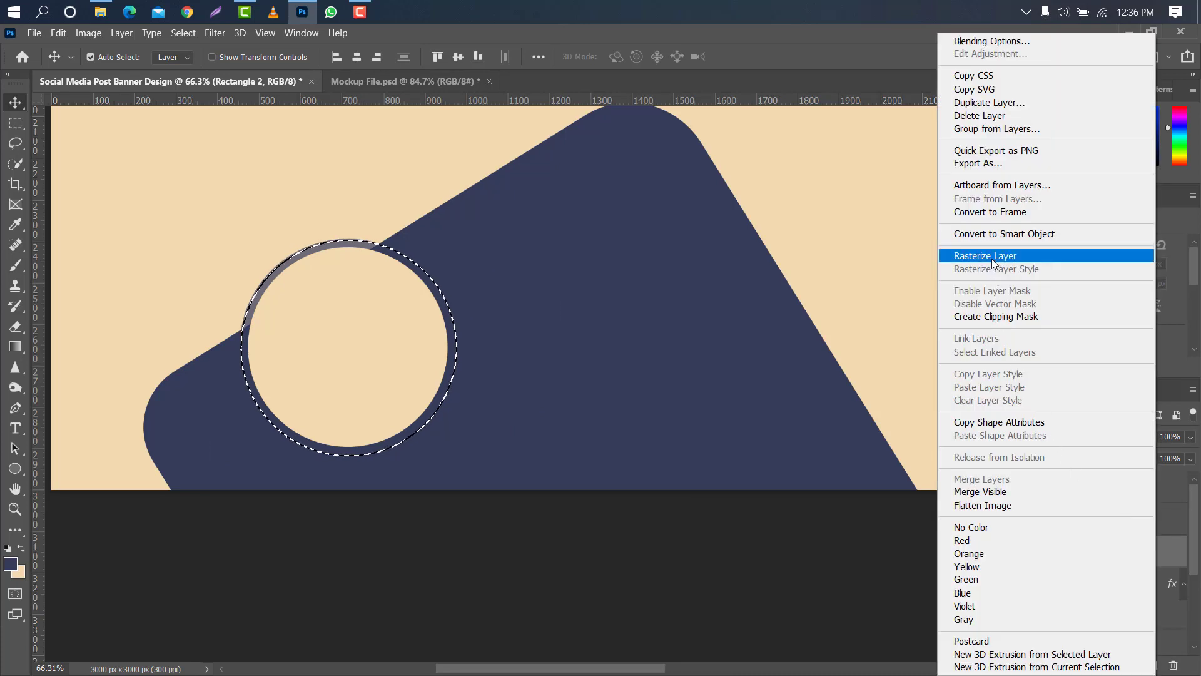
click(993, 258)
key(Delete)
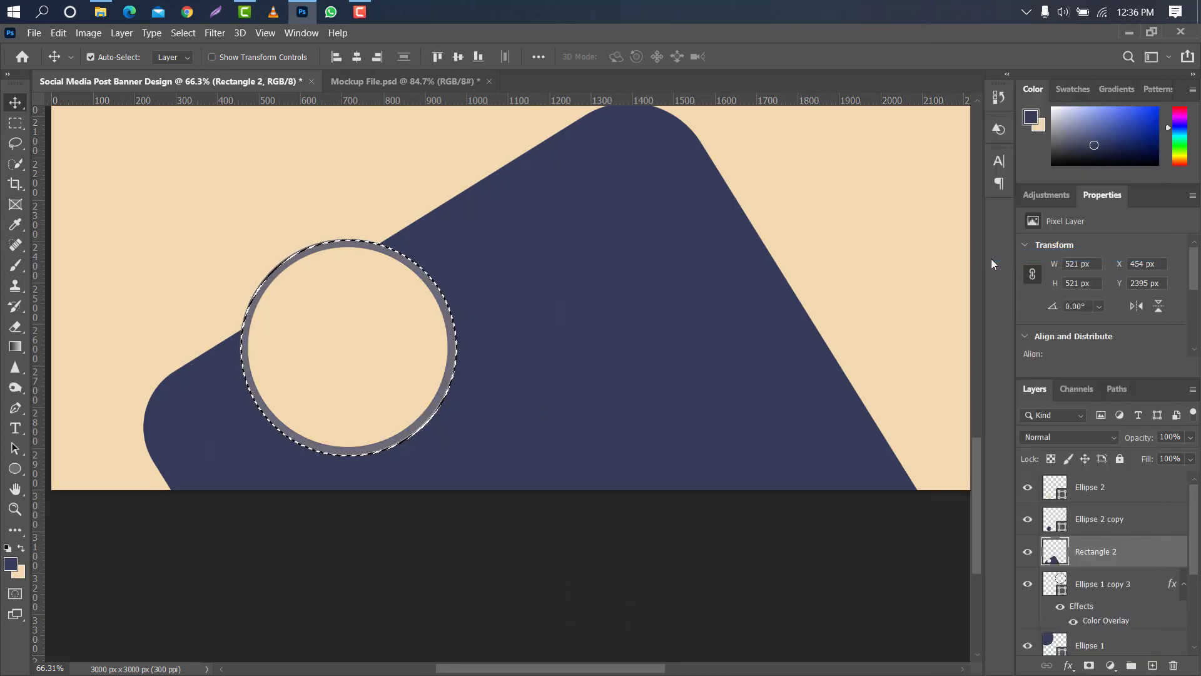
key(ctrl+d)
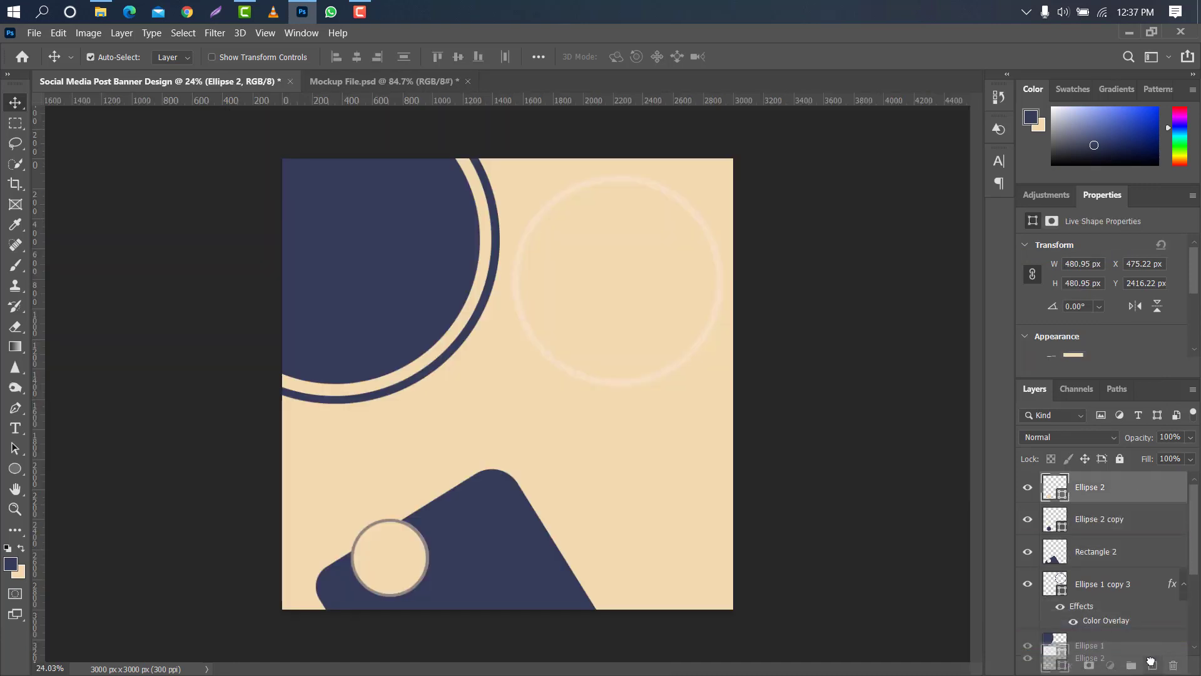
Step: Duplicate the small cream circle and recolour the copy to #e6b978
key(ctrl+j)
double_click(1062, 495)
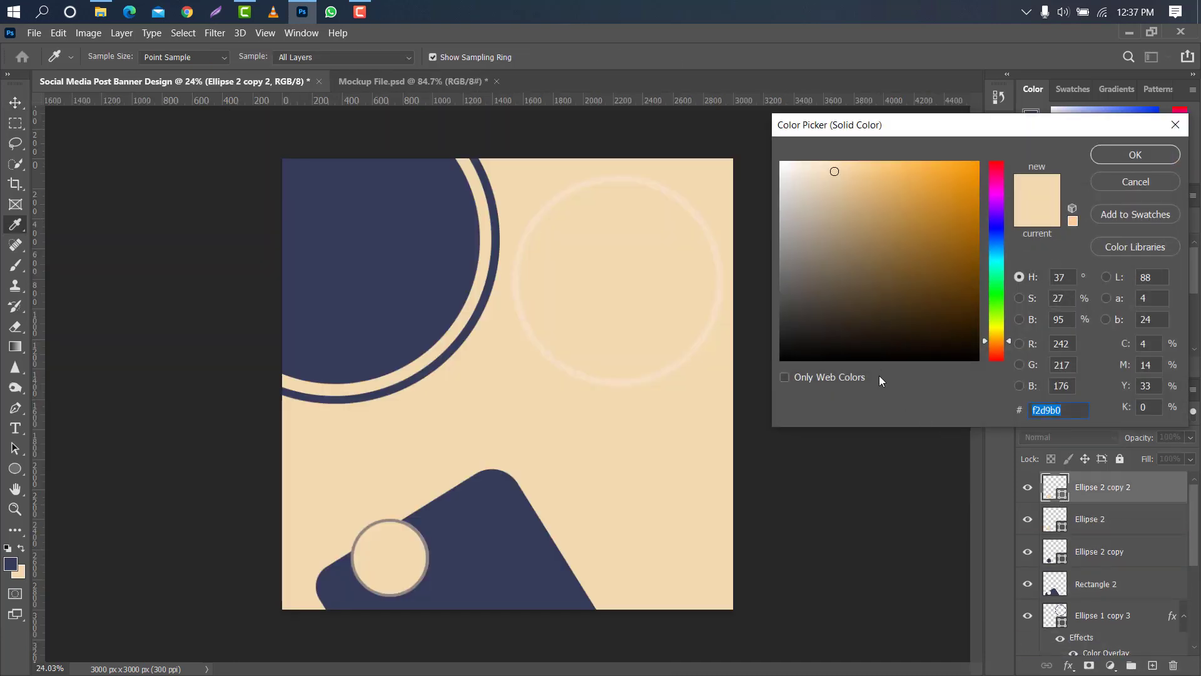
text(e6b978)
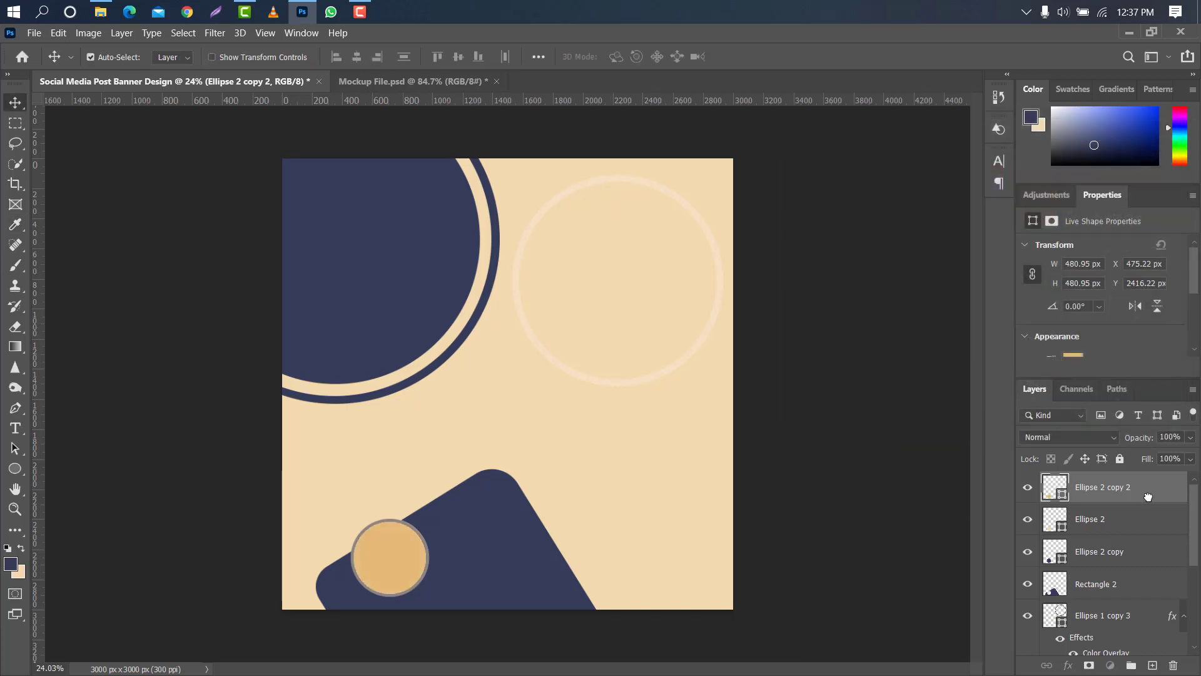
Step: Stack the tan circle beneath the tilted rectangle, scale it to about 1238 px and place it behind the rectangle's upper-left edge
drag(1148, 496, 1155, 597)
key(ctrl+t)
drag(389, 519, 350, 418)
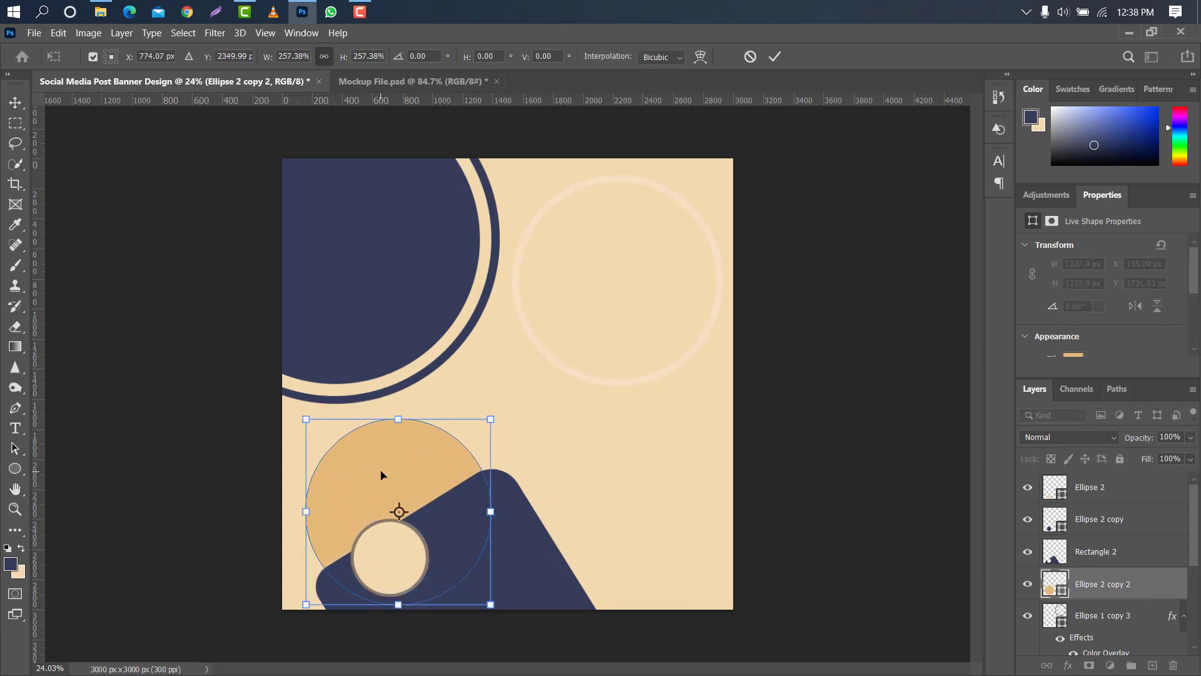
click(775, 56)
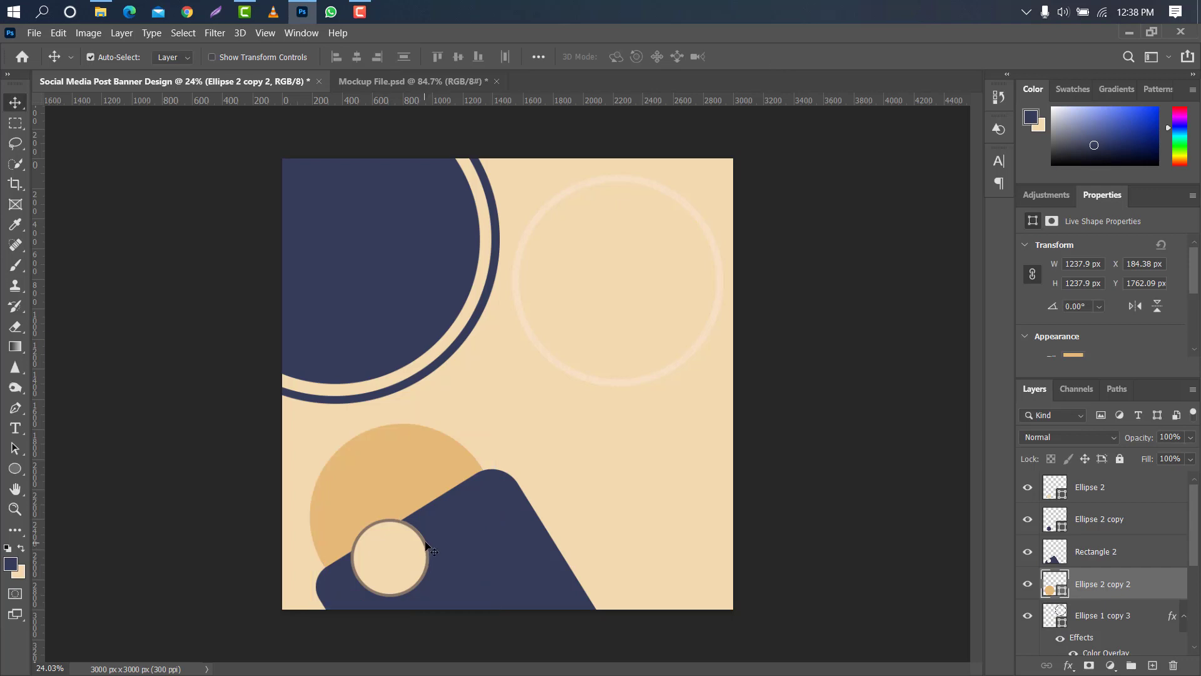
Step: Duplicate the semi-transparent navy circle, scale the copy to about 1021 px and place it in the canvas's lower-left corner
click(1143, 528)
drag(1147, 514, 1153, 663)
key(ctrl+t)
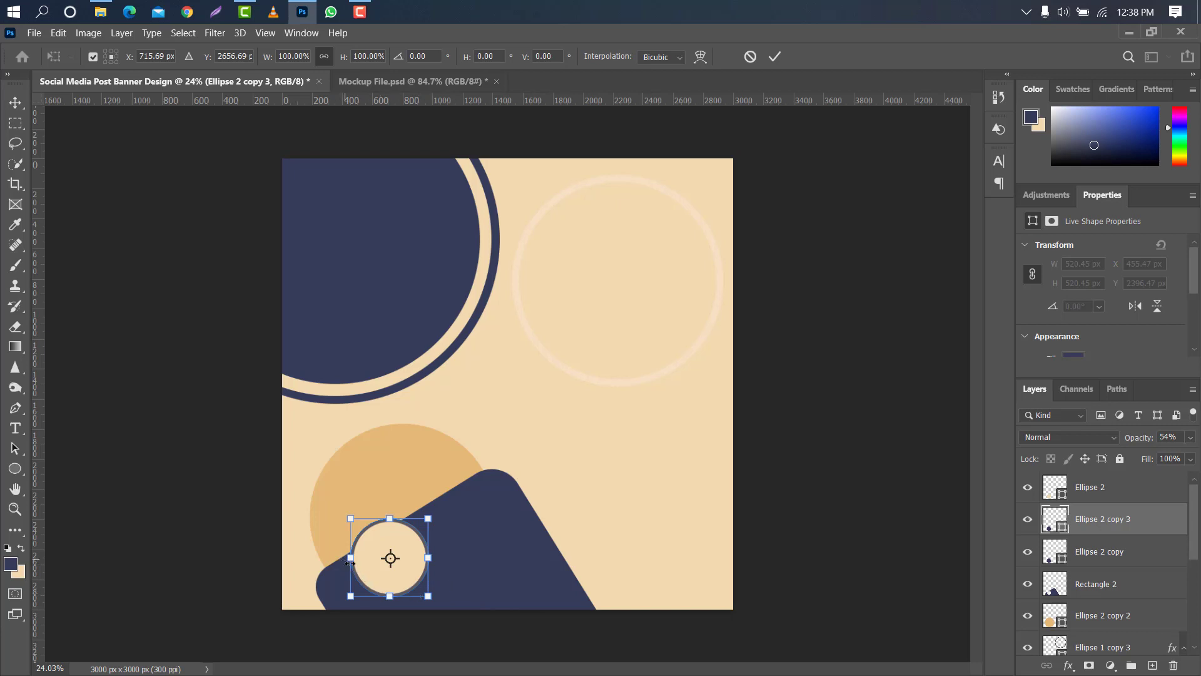
drag(350, 563, 276, 558)
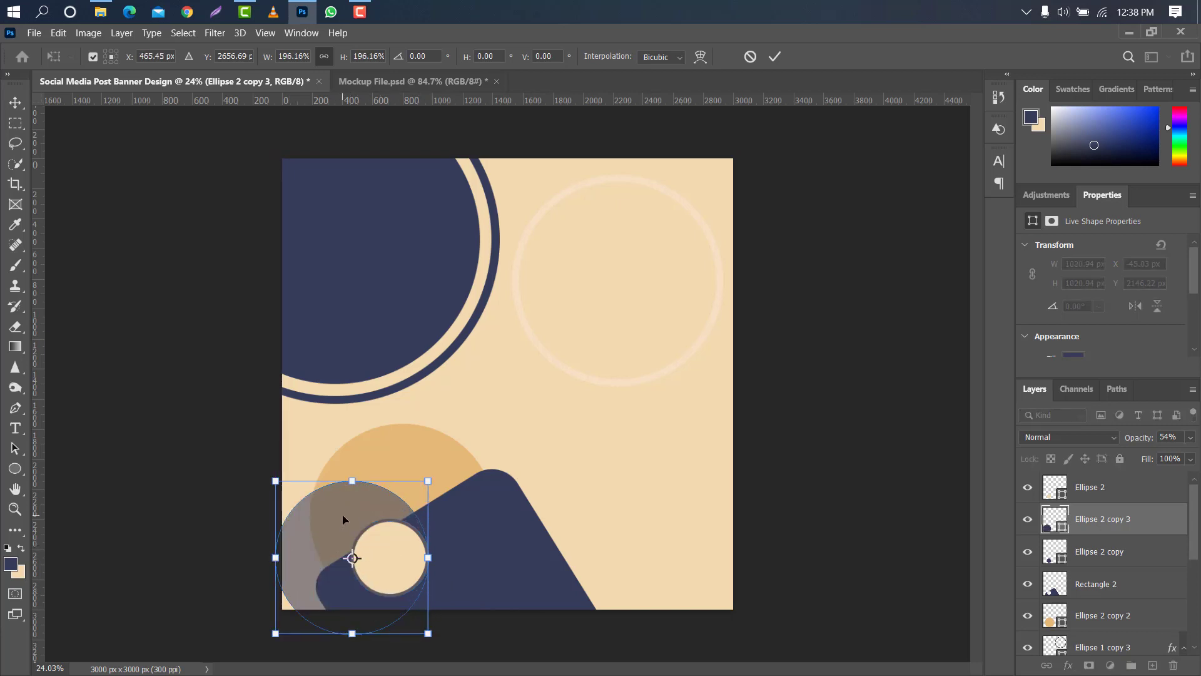
drag(343, 519, 319, 556)
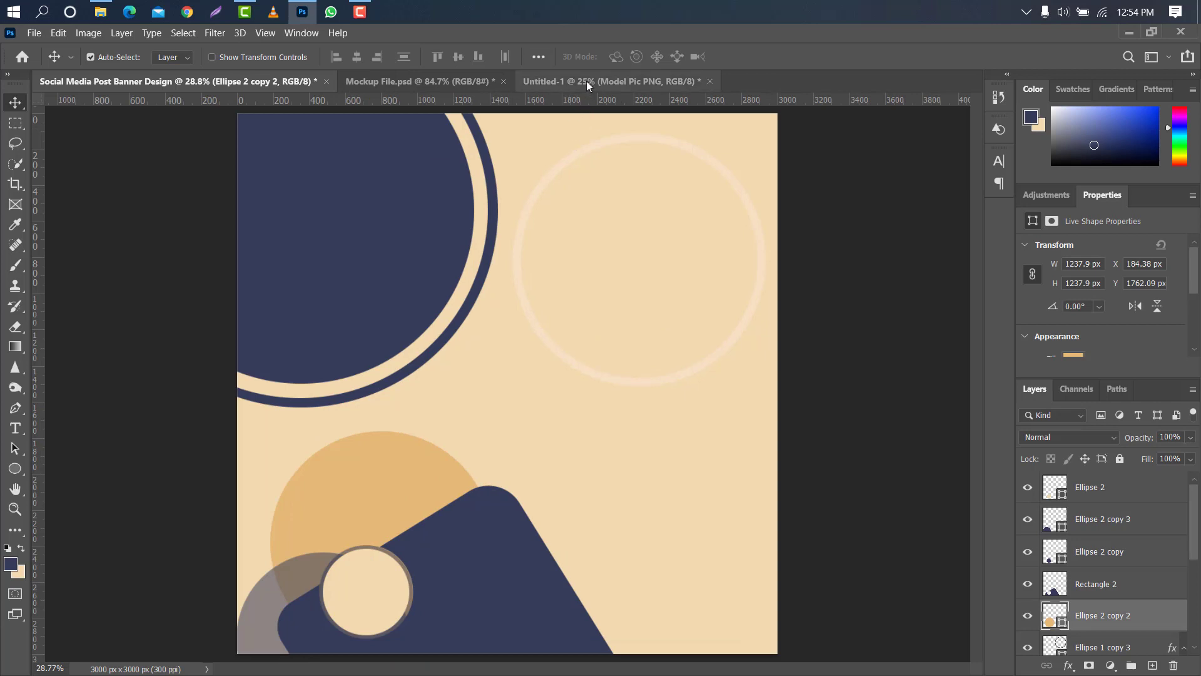
Step: Bring the model picture from Untitled-1 into the banner behind the tilted rectangle and scale it to about 1759 × 3021 px
click(586, 81)
drag(408, 219, 431, 416)
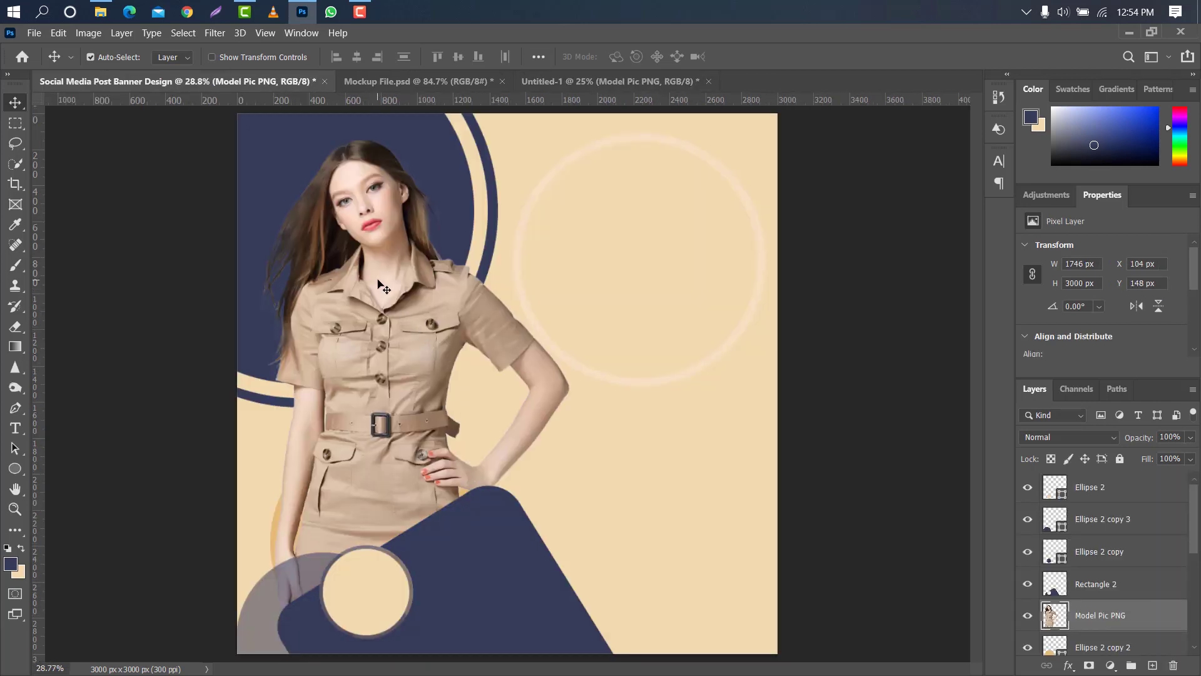
drag(383, 287, 393, 373)
key(ctrl+t)
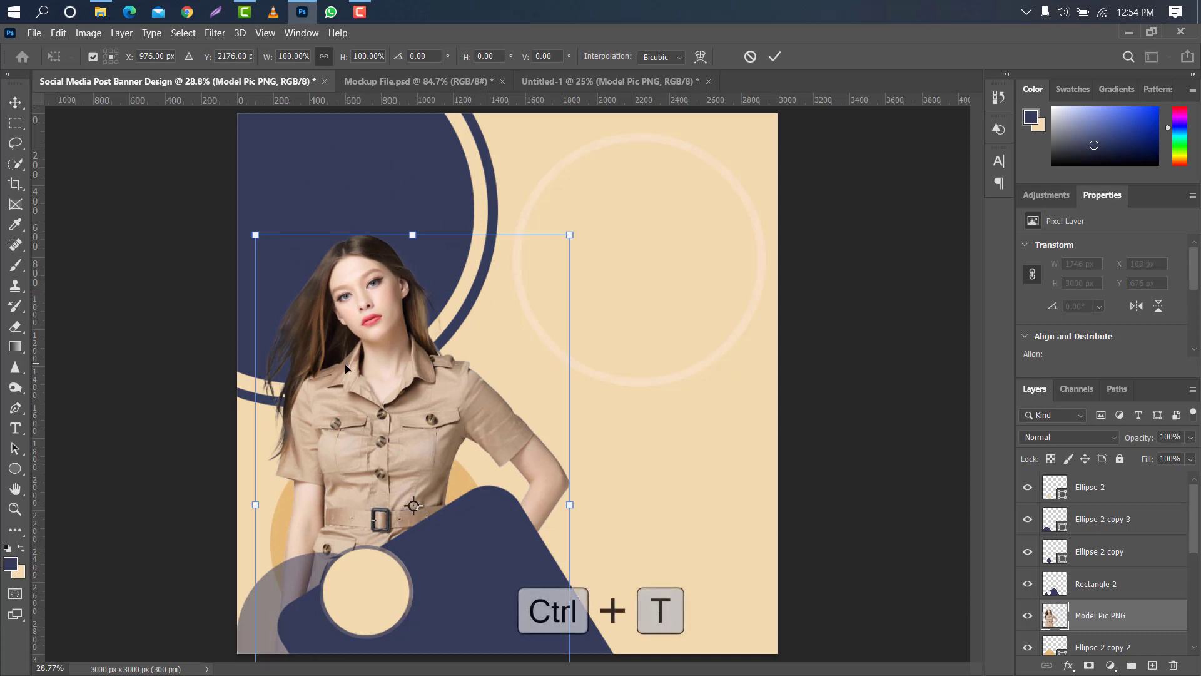
drag(250, 382, 232, 369)
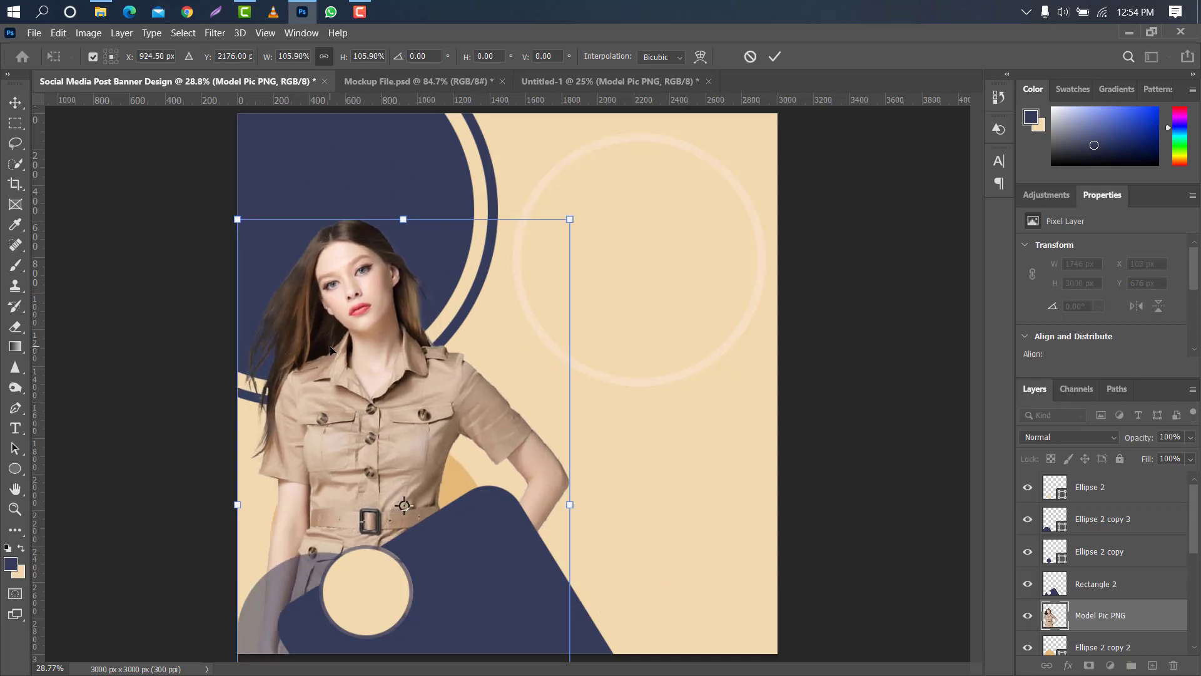
drag(237, 219, 251, 234)
click(773, 58)
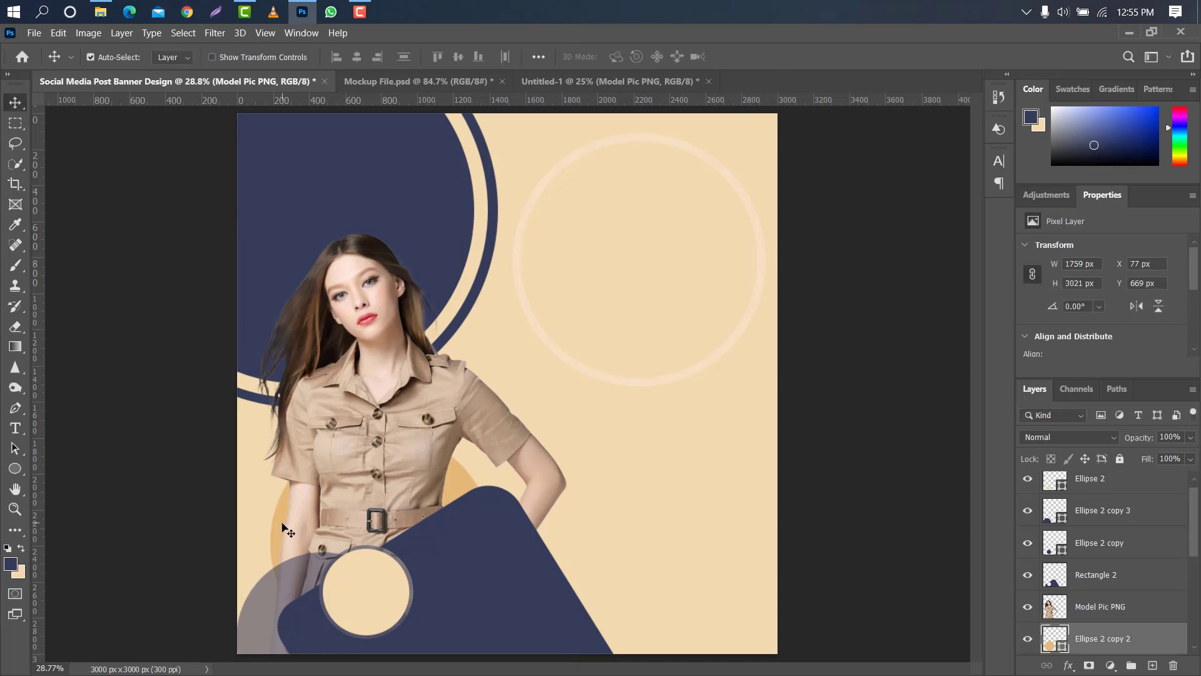
Step: Enlarge the tan circle behind the model to about 103.9% so it extends further past her arm
ctrl+click(282, 527)
key(ctrl+t)
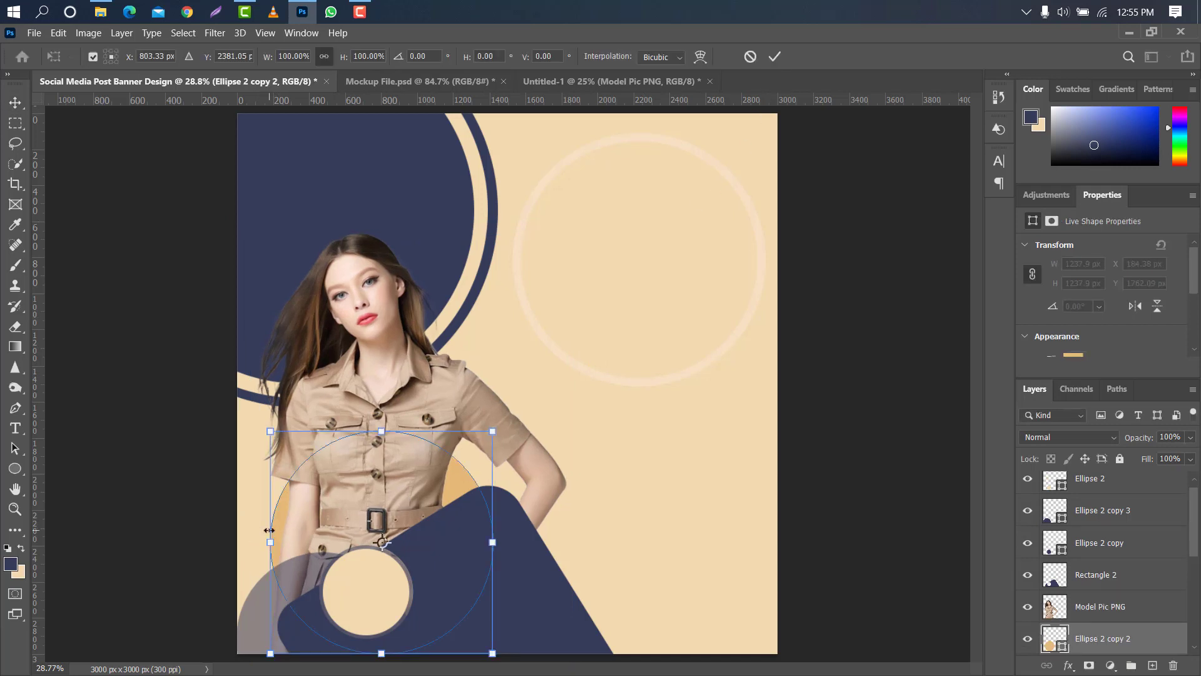
drag(269, 530, 261, 529)
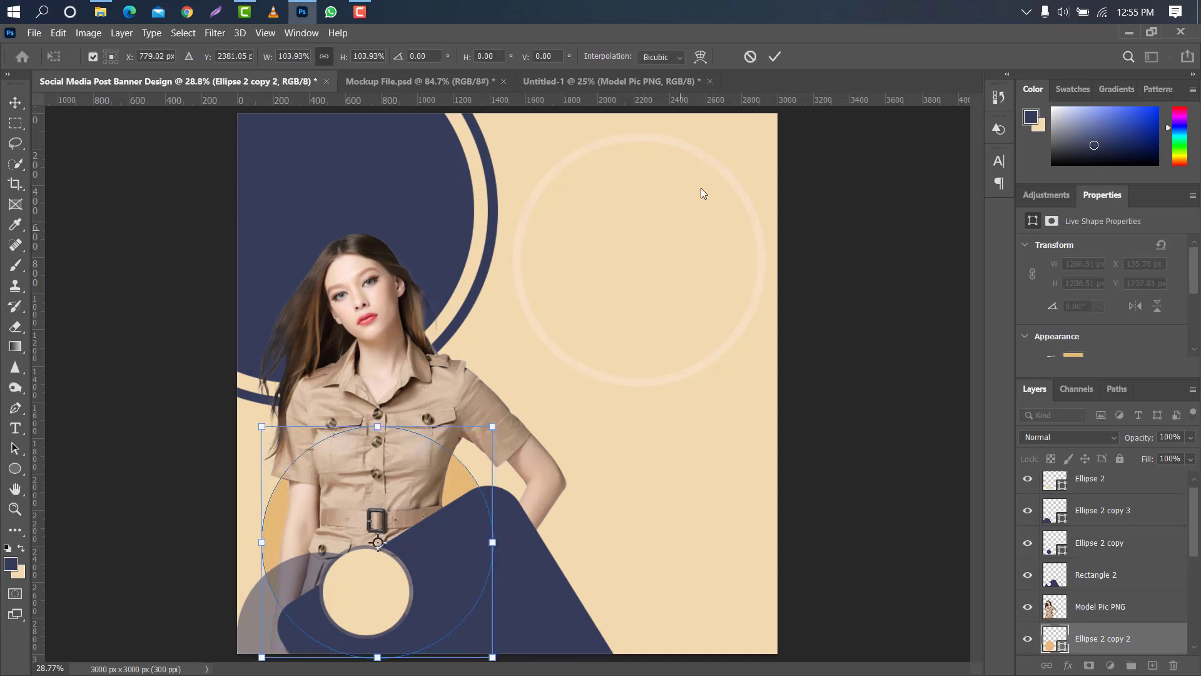
click(774, 58)
Step: Create a 34% opacity copy of the tilted rectangle behind the original, offset to about X 546, Y 2126 px
click(1126, 574)
drag(1137, 571, 1156, 617)
key(ctrl+t)
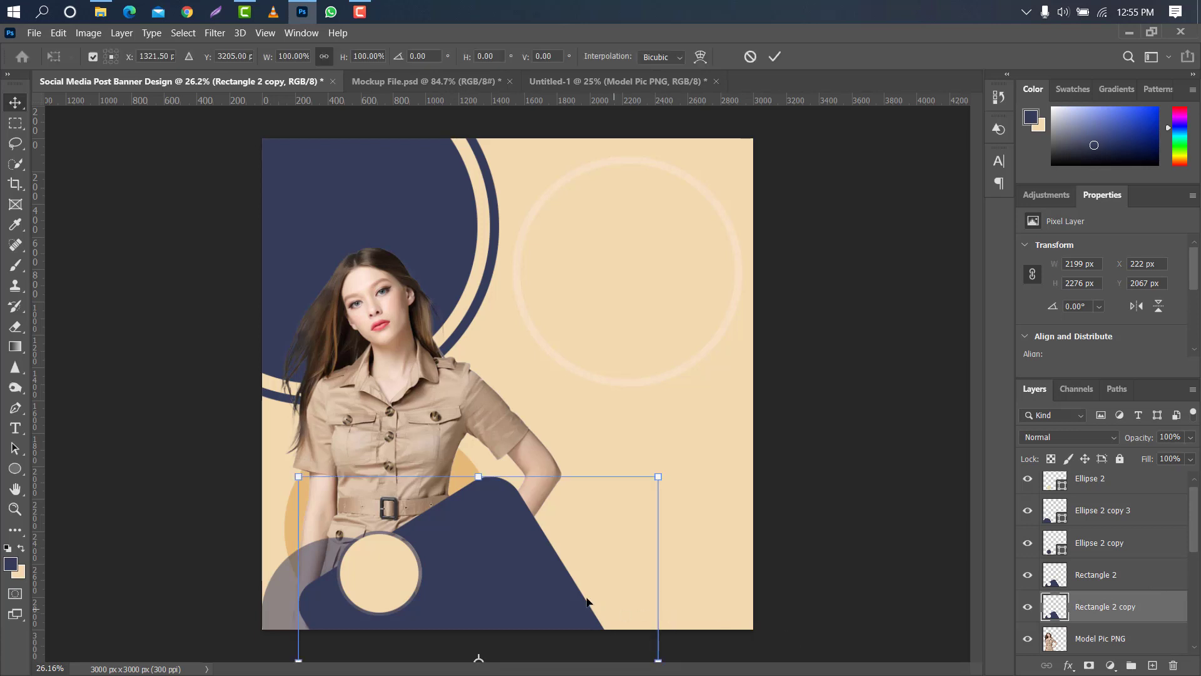
drag(509, 567, 546, 562)
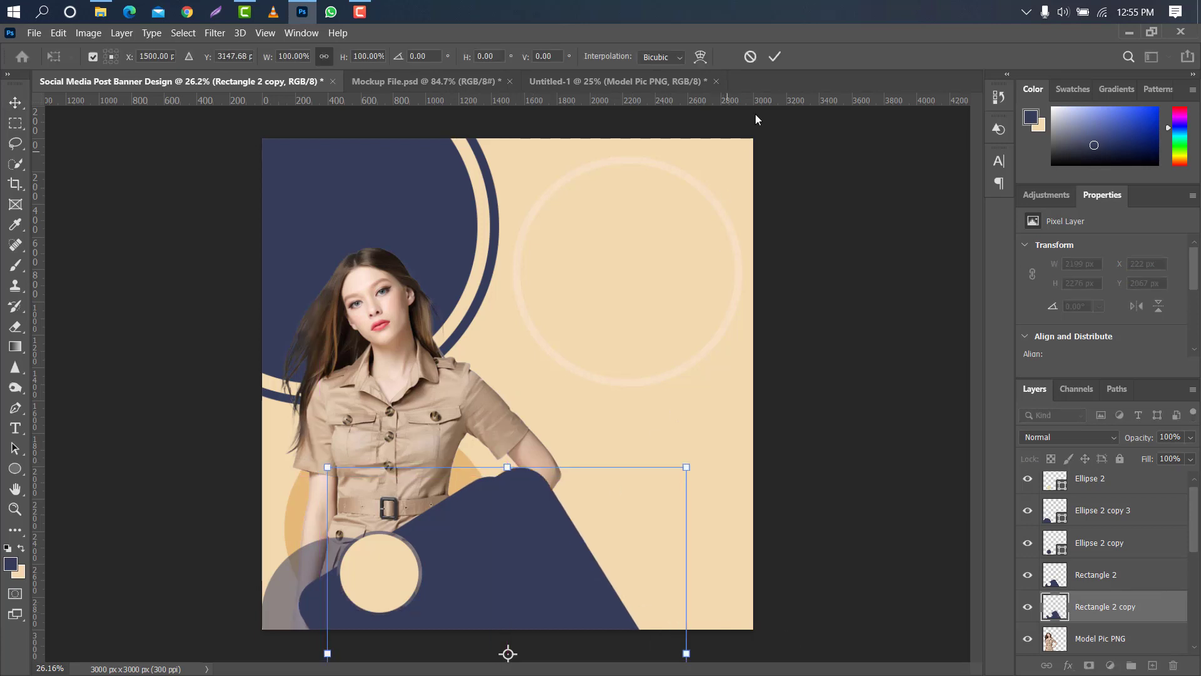
click(774, 57)
drag(1151, 442, 1127, 442)
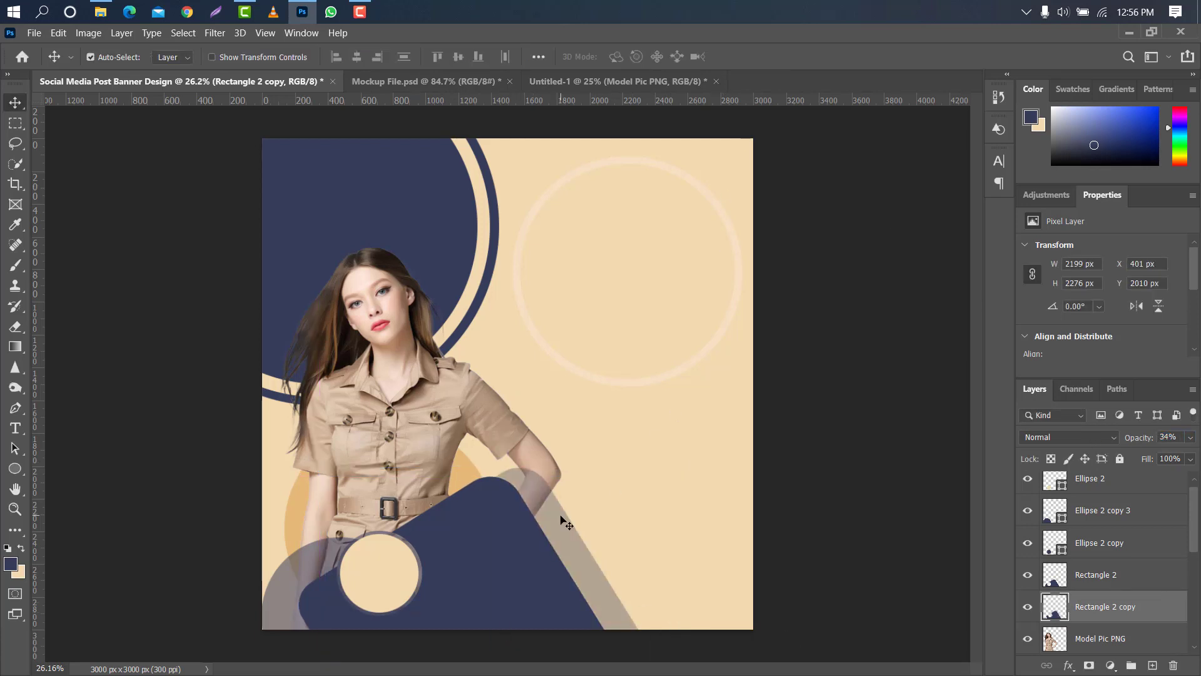
drag(563, 496, 583, 532)
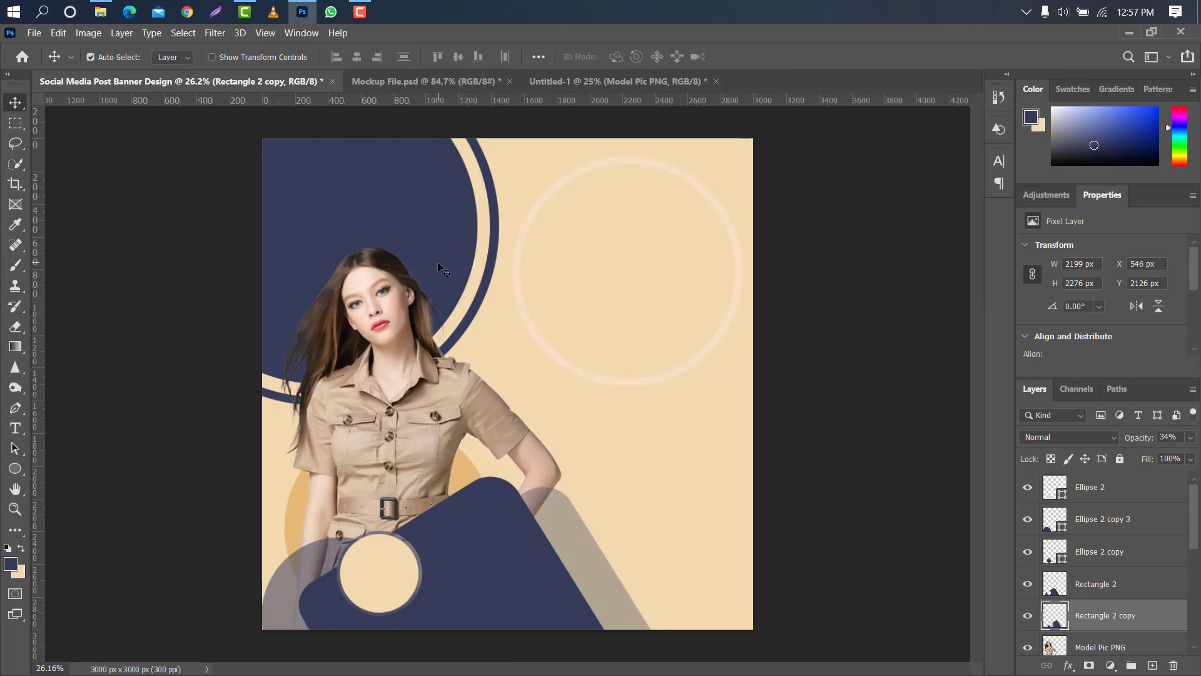
Step: Duplicate the large navy circle, scale the copy to about 737 px and place it overlapping the canvas's lower right edge
click(438, 262)
drag(1171, 635, 1155, 664)
key(ctrl+t)
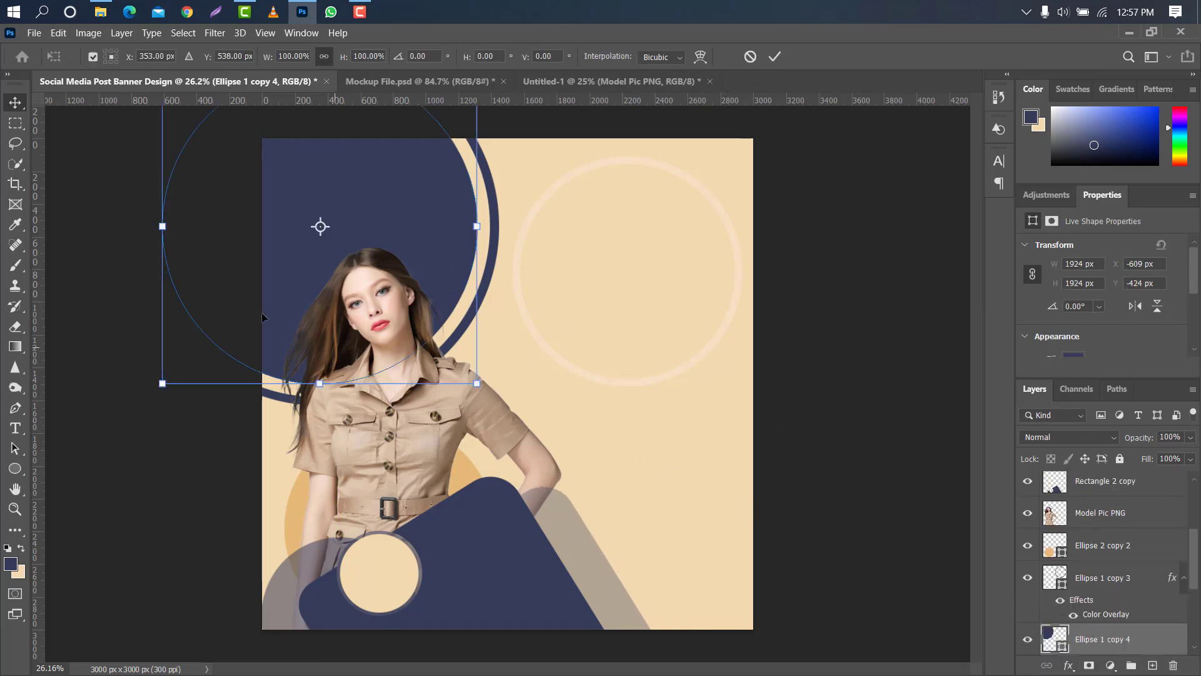
drag(162, 226, 337, 226)
drag(410, 204, 785, 524)
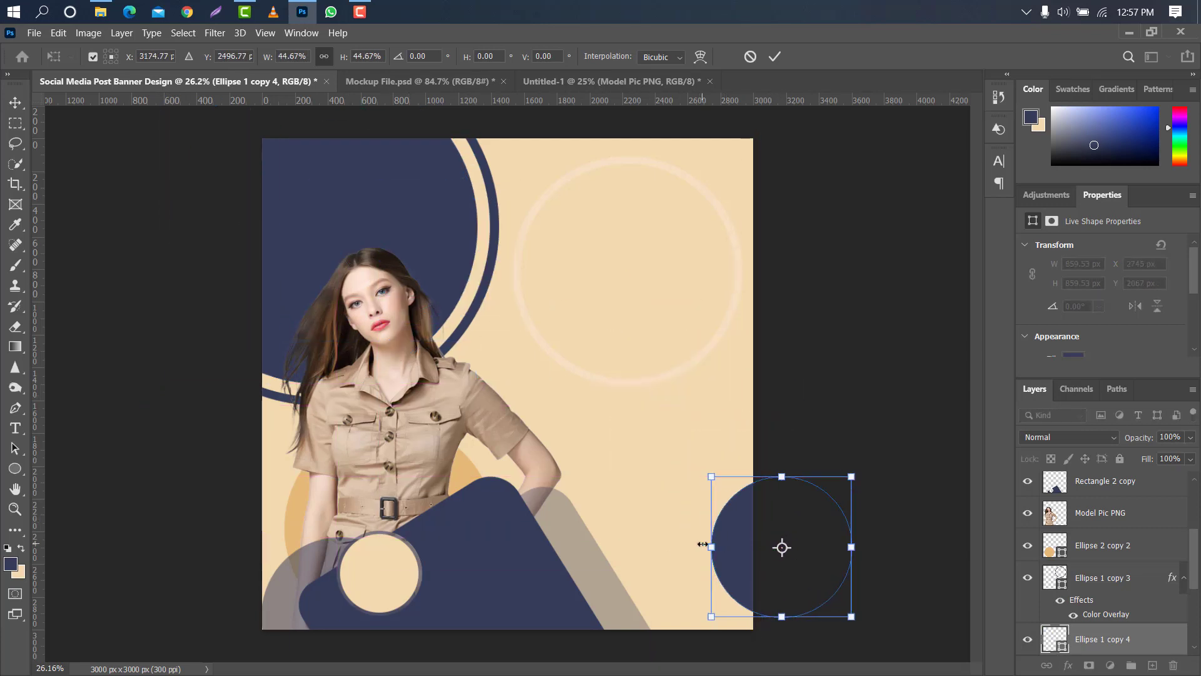
drag(705, 544, 782, 535)
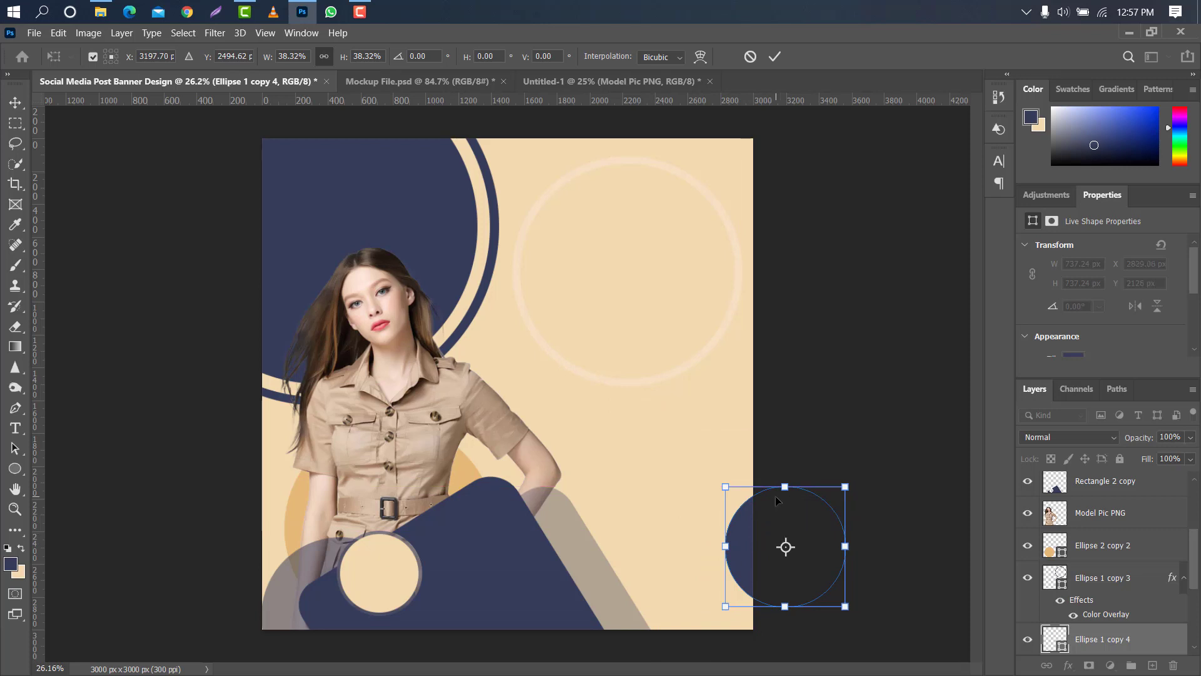
click(775, 57)
Step: Recolour the circle at the canvas's lower right edge to #f5e0c1, sampled from the pale ring
double_click(1062, 644)
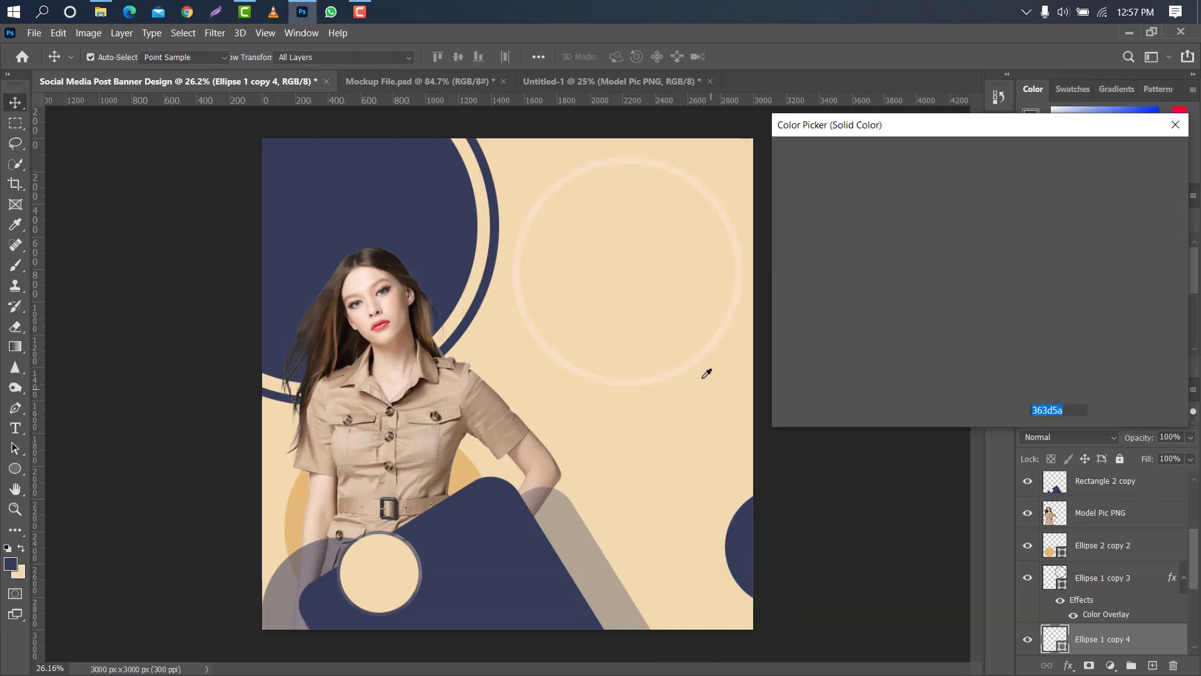
click(692, 356)
click(1109, 153)
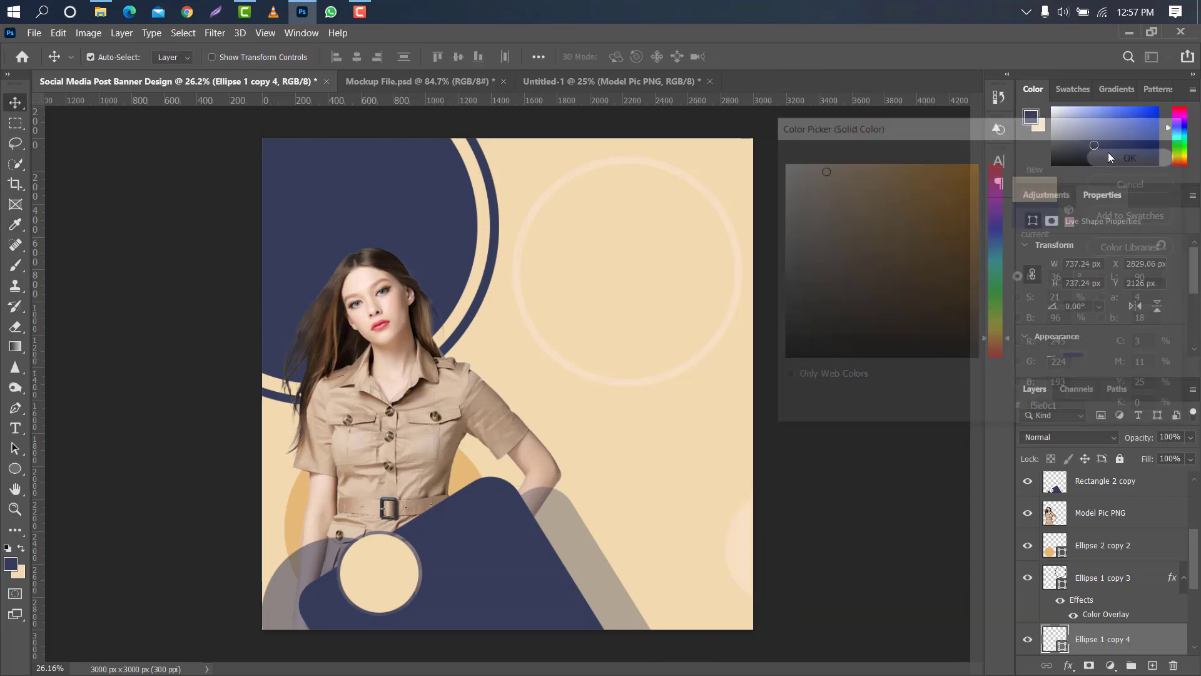
Step: Duplicate the large navy circle again, scale the copy to about 179 px and place it inside the pale ring's upper left part
click(408, 215)
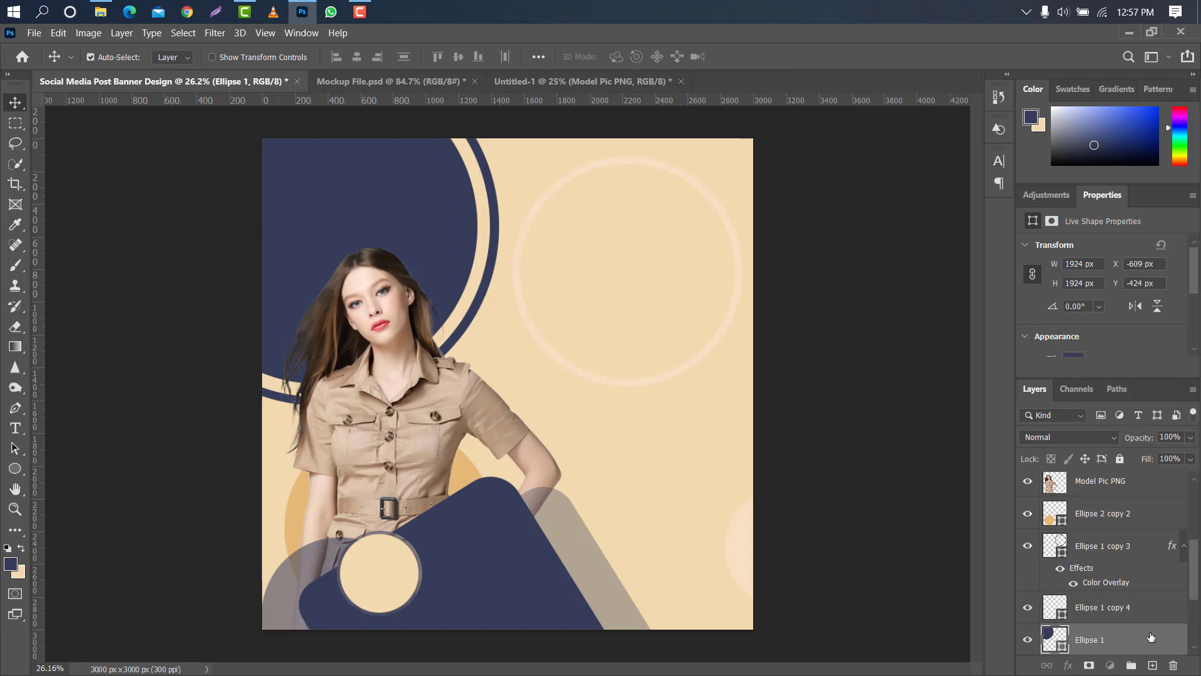
key(ctrl+j)
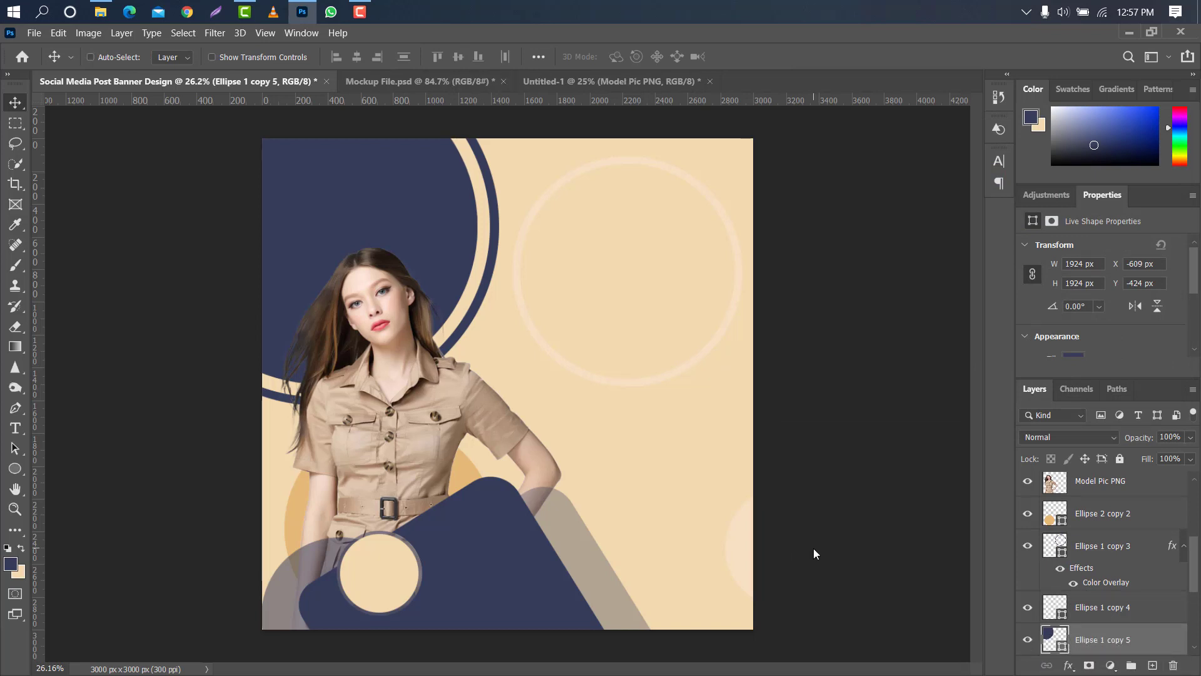
key(ctrl+t)
drag(158, 227, 622, 236)
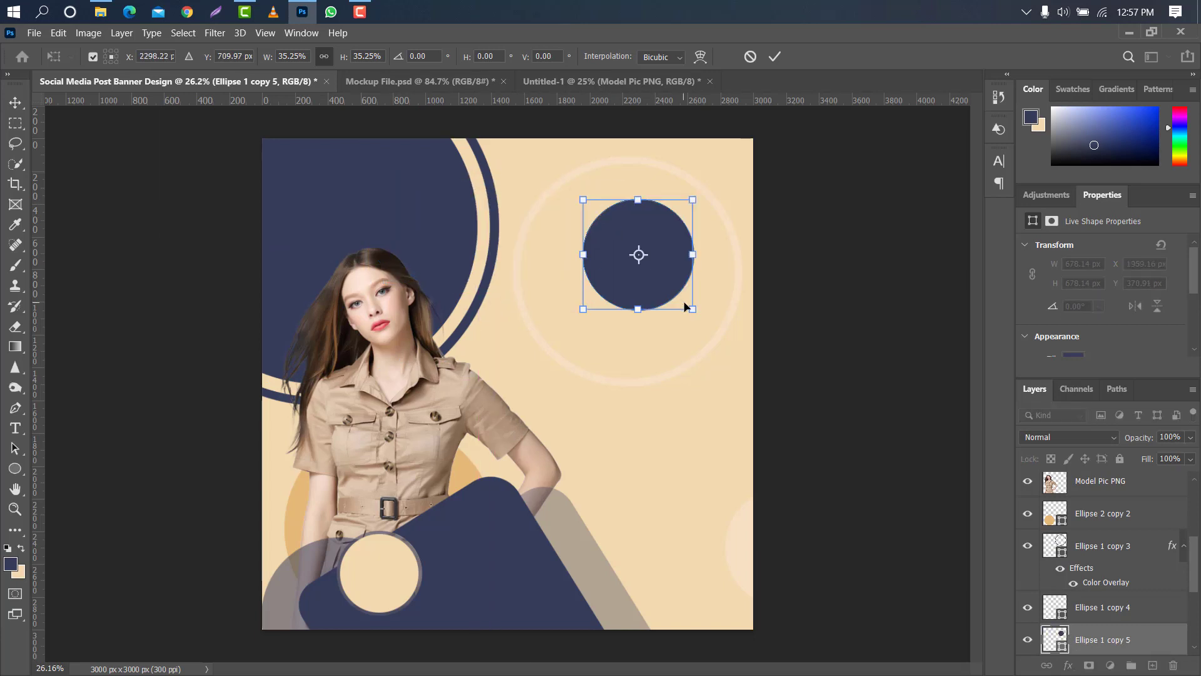
drag(686, 307, 578, 207)
click(775, 56)
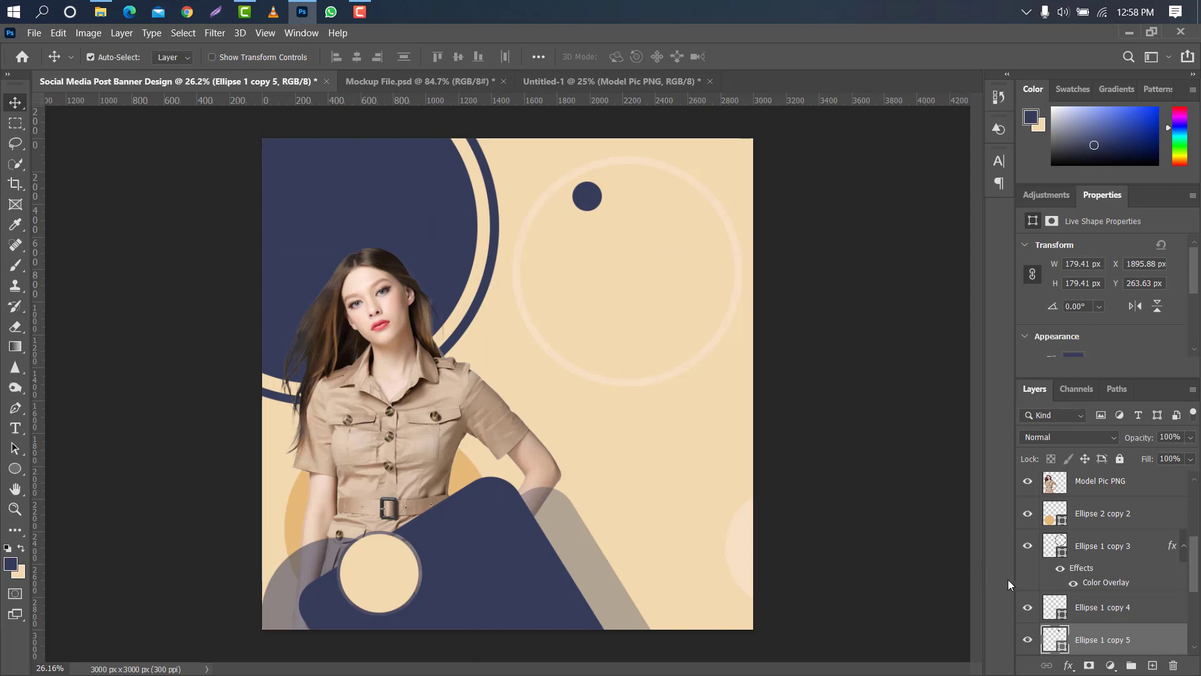
Step: Recolour the small circle inside the pale ring to #e6b978 and turn it into an unfilled ring with a tan stroke
double_click(1065, 645)
click(464, 466)
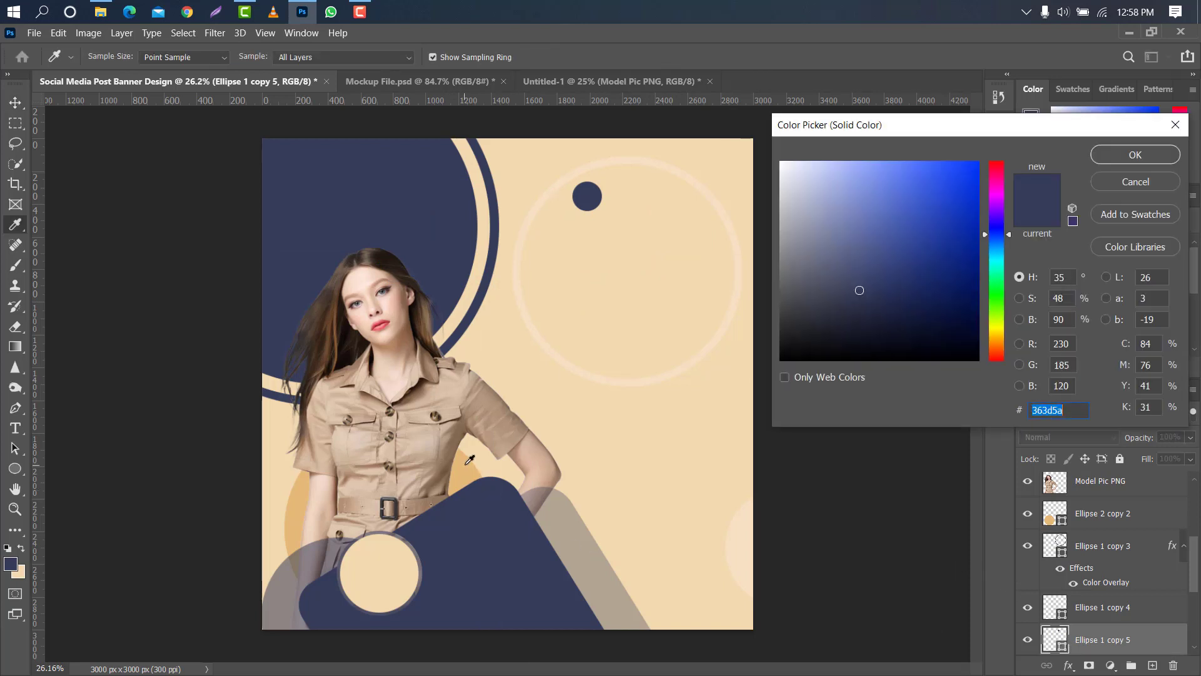
click(1134, 156)
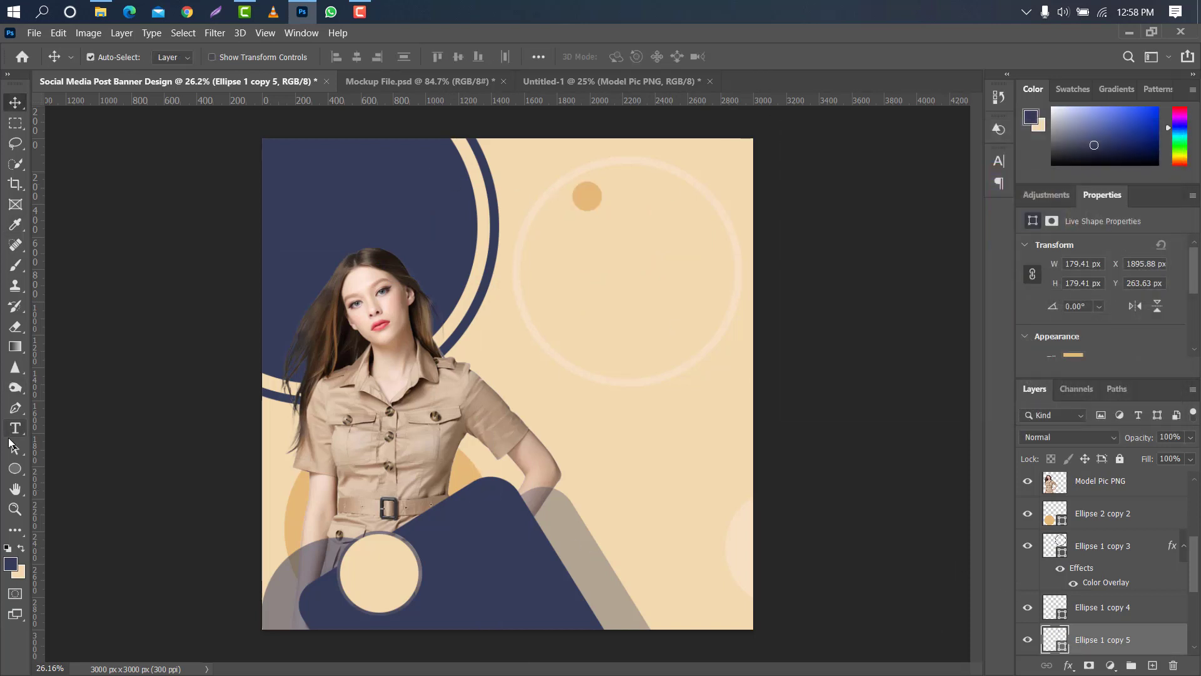
click(15, 468)
click(176, 57)
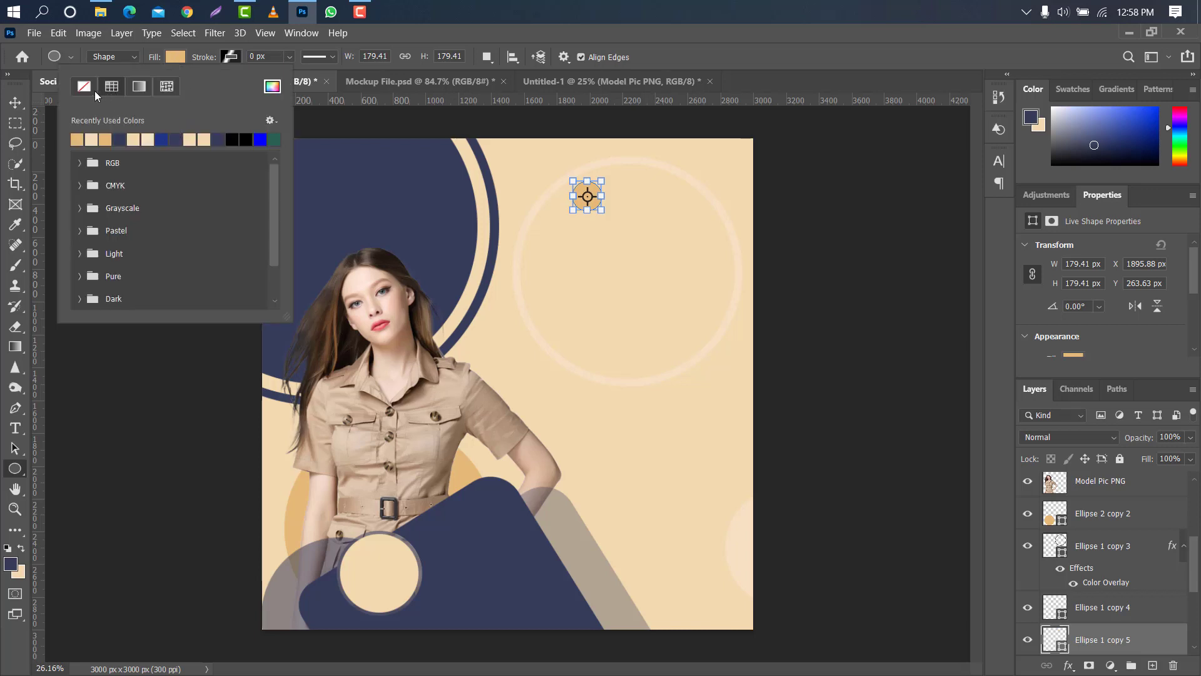
click(84, 87)
drag(202, 57, 220, 57)
Step: Scale the small tan ring down to about 137 px
key(ctrl+t)
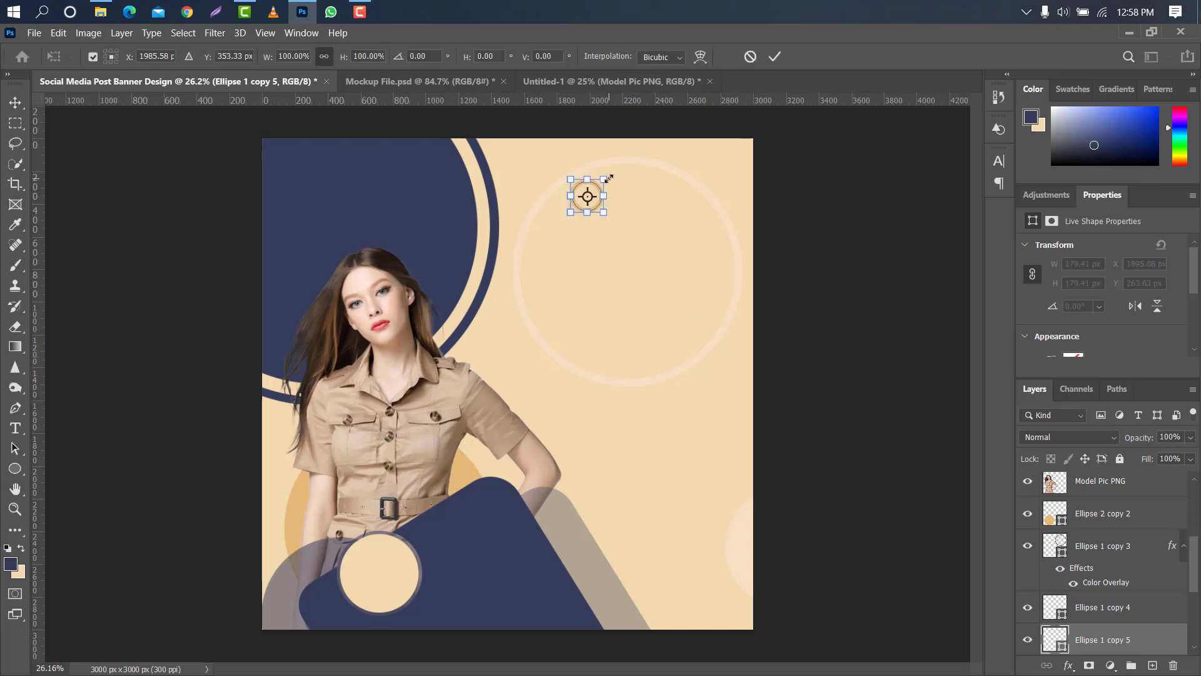
drag(602, 180, 616, 589)
click(775, 57)
Step: Duplicate the small tan ring, scale the copy to about 90 px and place it just above the model's shoulder
scroll(602, 188, up, 3)
scroll(609, 455, down, 3)
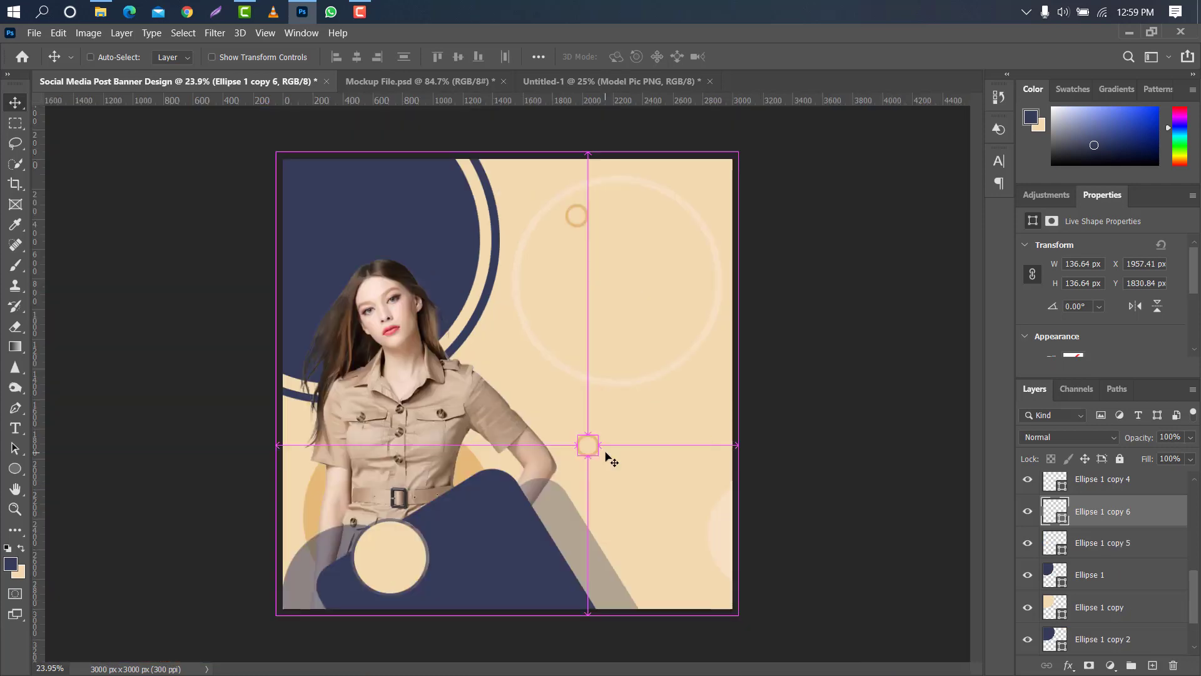
key(ctrl+t)
scroll(588, 446, up, 3)
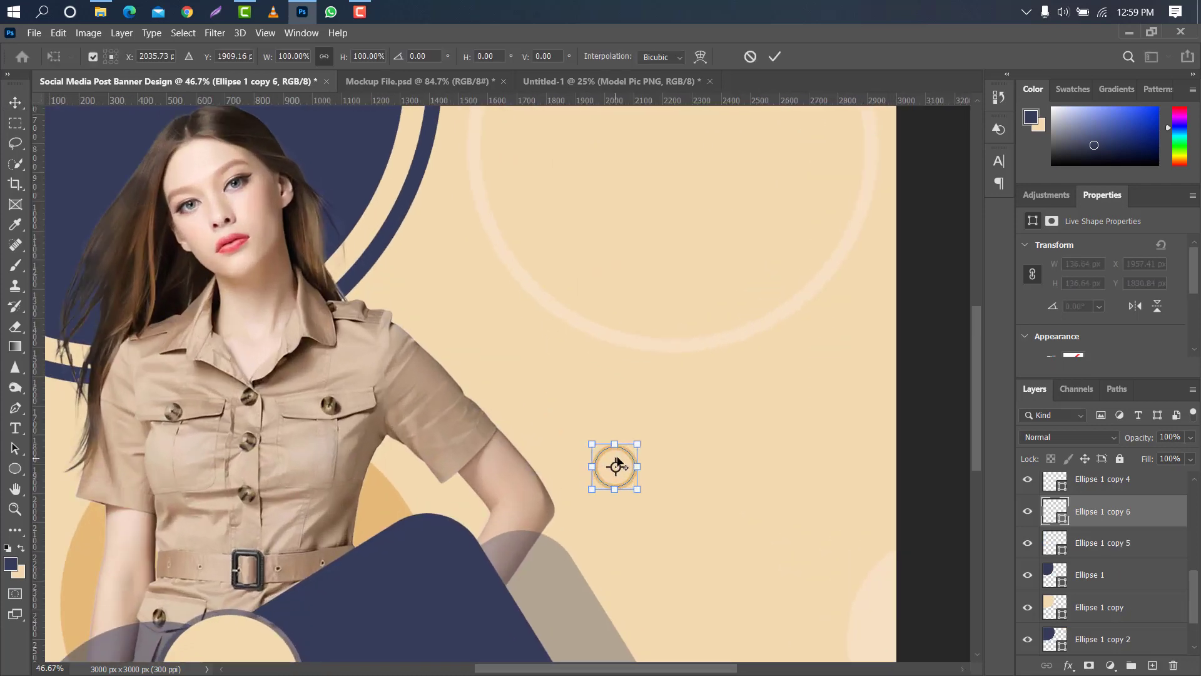
drag(590, 448, 448, 270)
drag(464, 283, 452, 275)
click(777, 58)
scroll(624, 166, down, 1)
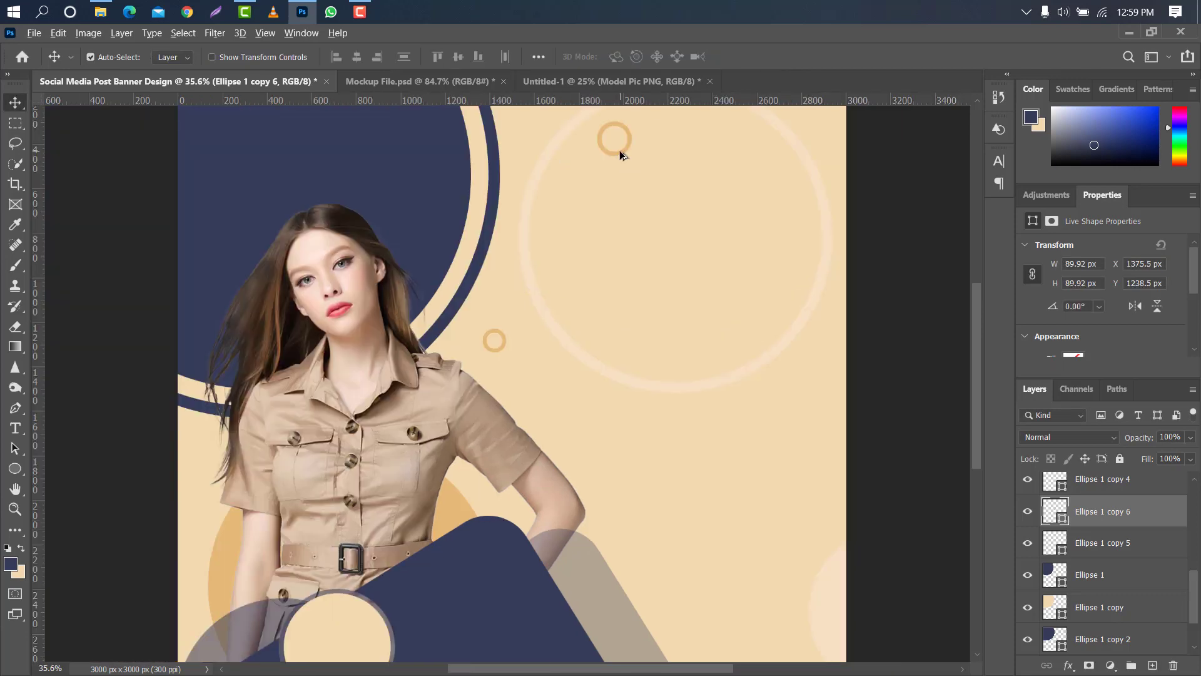
Step: Add two more tan ring copies, about 102 px and 63 px, in the empty cream area right of the tilted rectangle
drag(619, 150, 769, 460)
key(ctrl+t)
click(777, 57)
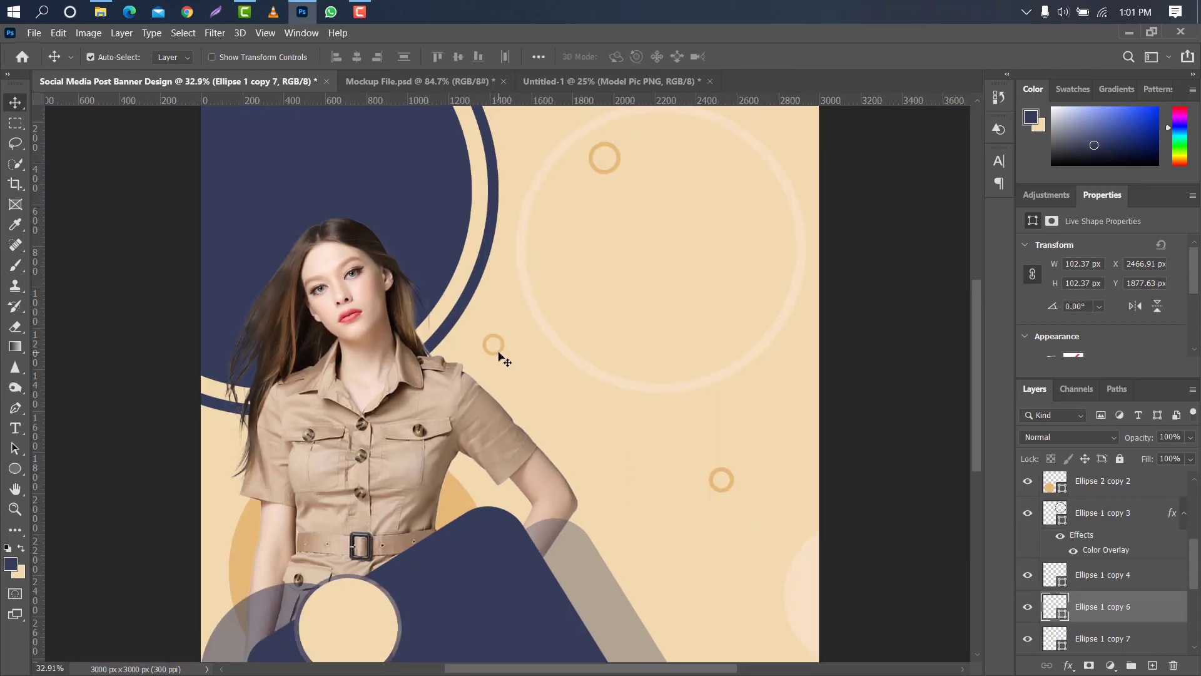
drag(499, 351, 724, 628)
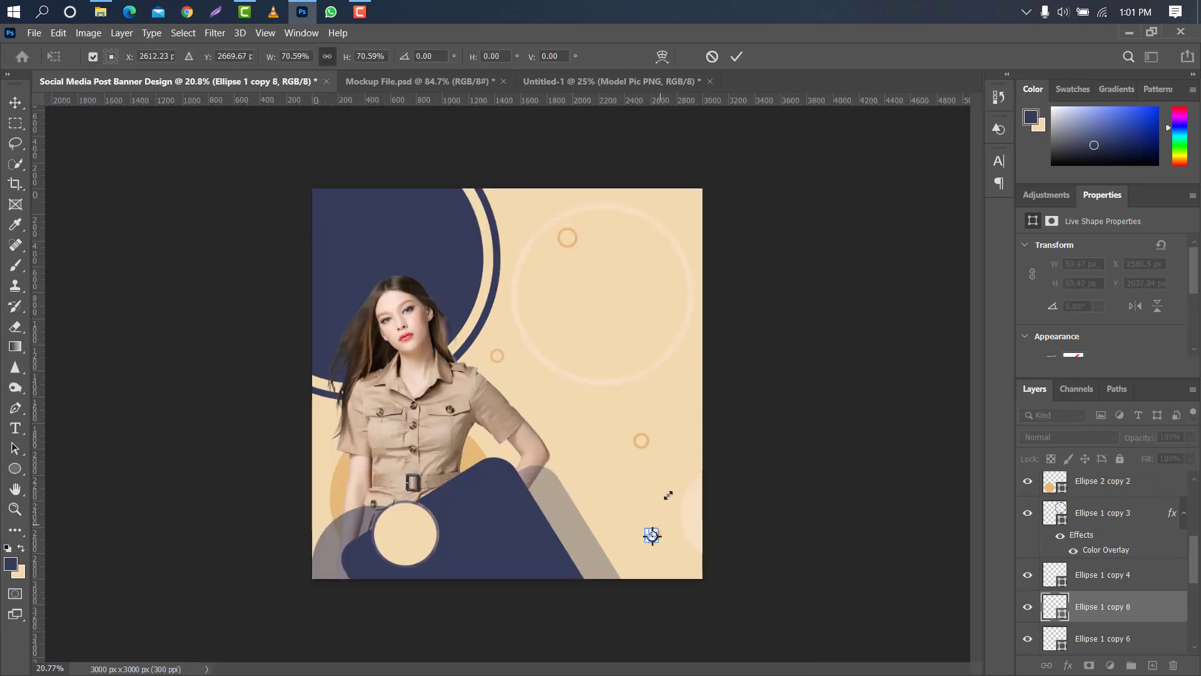
click(736, 57)
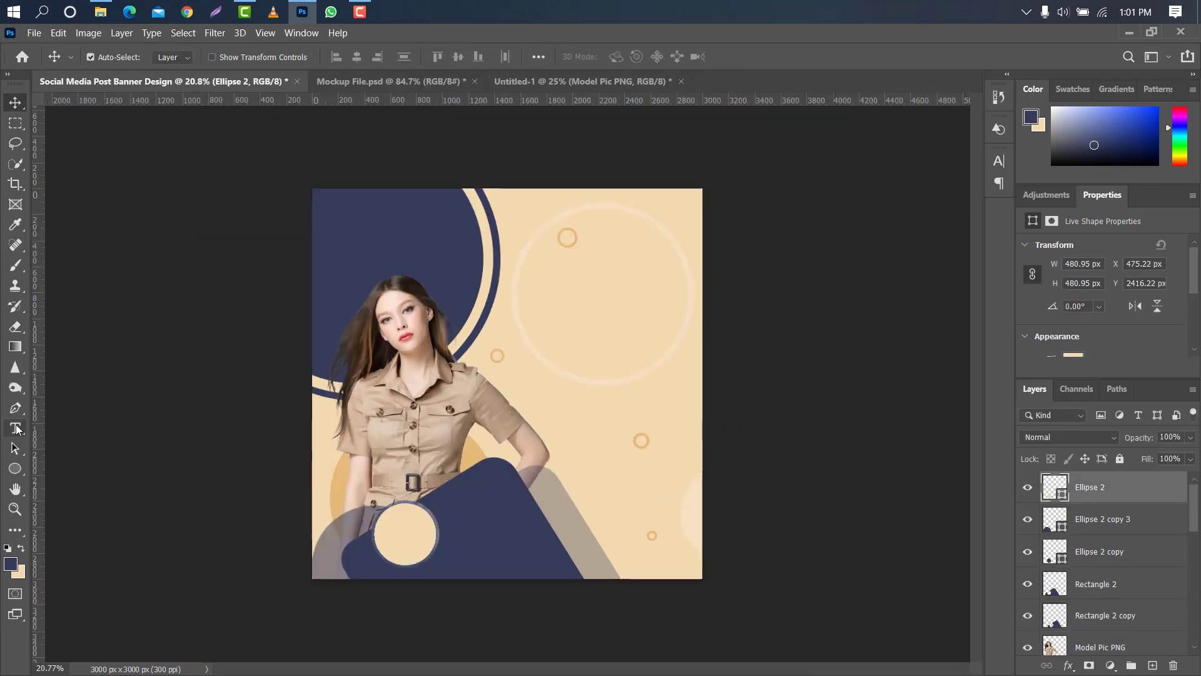
Step: Add the white Arial text "Digital" above all layers, enlarge it to 55.78 pt and place it inside the pale ring
click(559, 274)
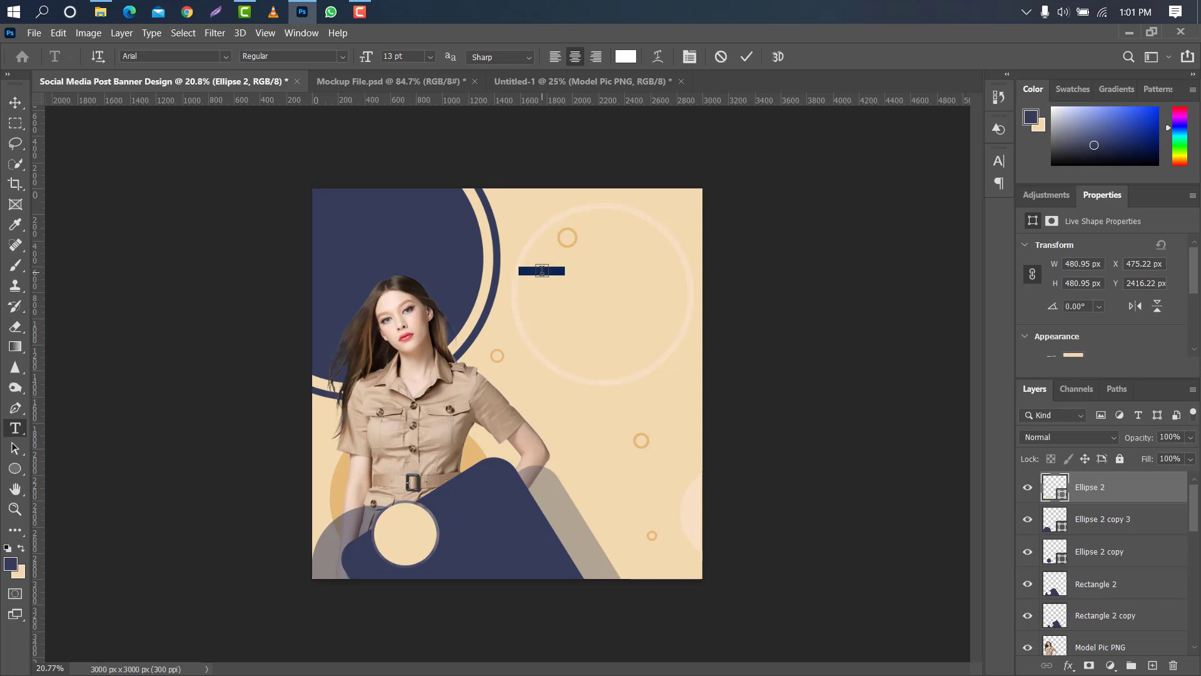
drag(362, 61, 392, 62)
key(BackSpace)
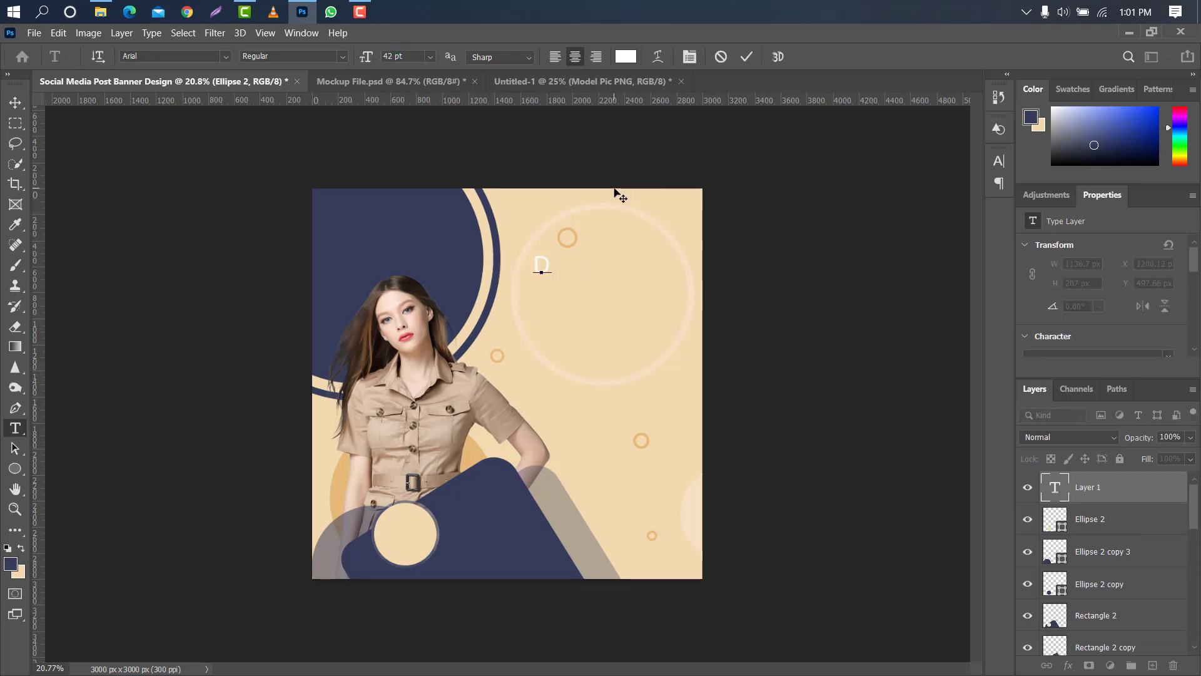
text(Digital)
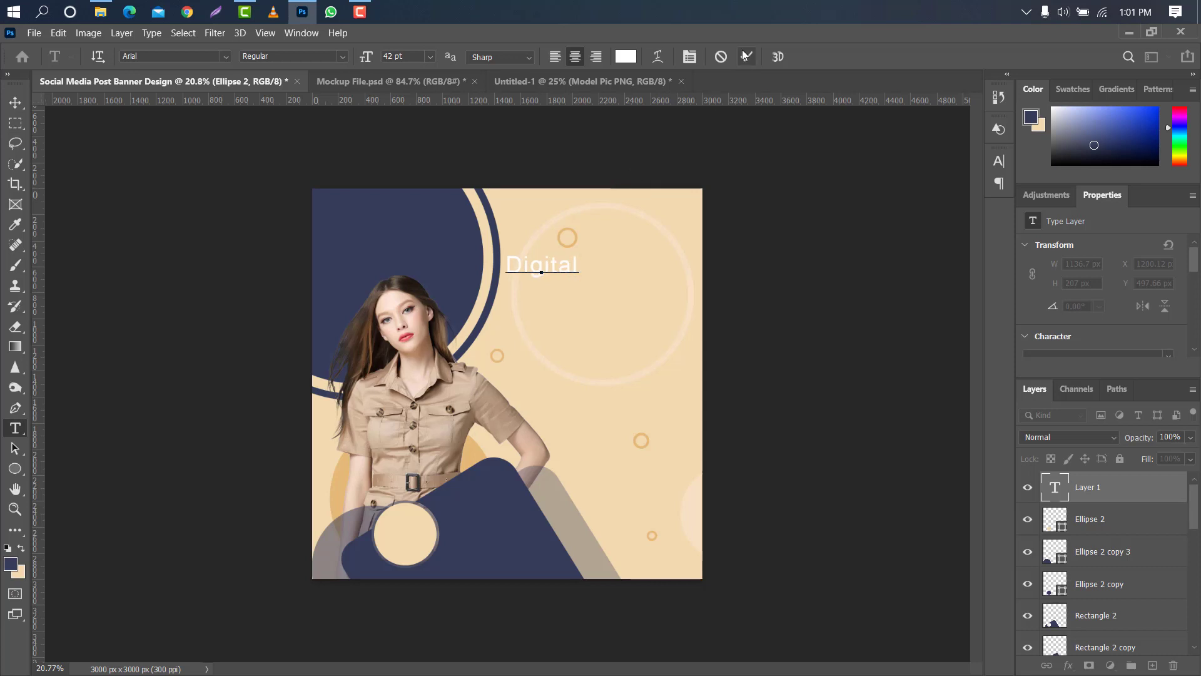
click(743, 55)
key(ctrl+t)
drag(578, 266, 626, 266)
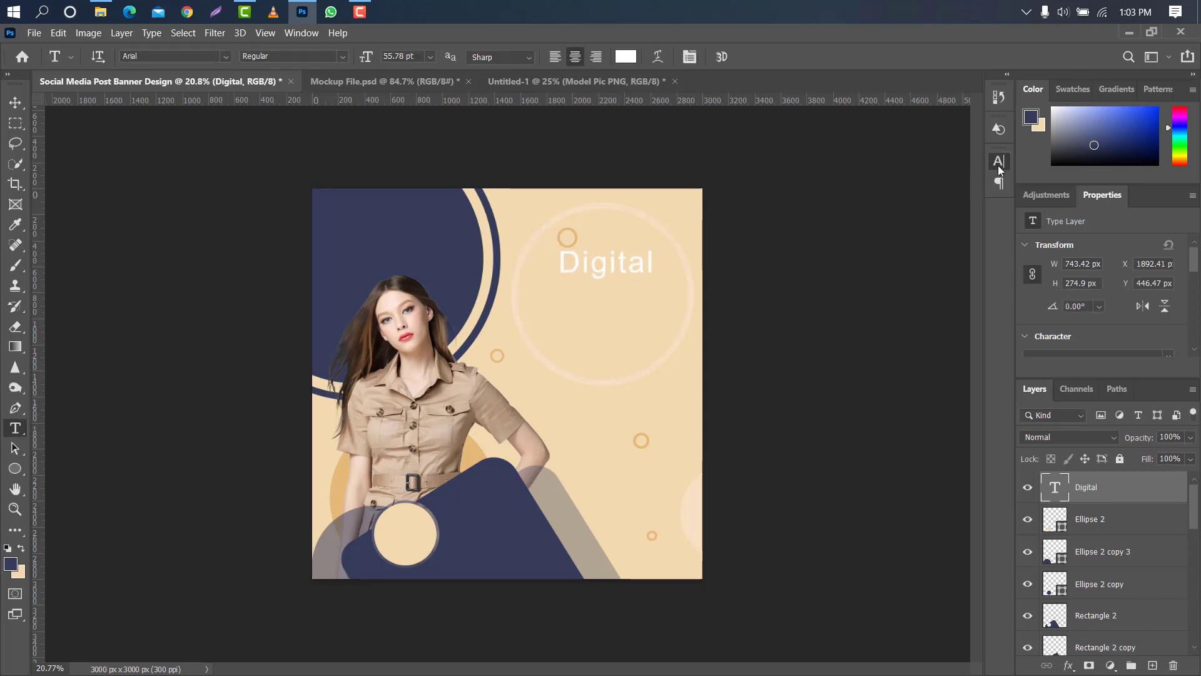
Step: Set the "Digital" text's tracking to 0, its font to Dreamwood DEMO and its colour to navy #363d5a
click(999, 161)
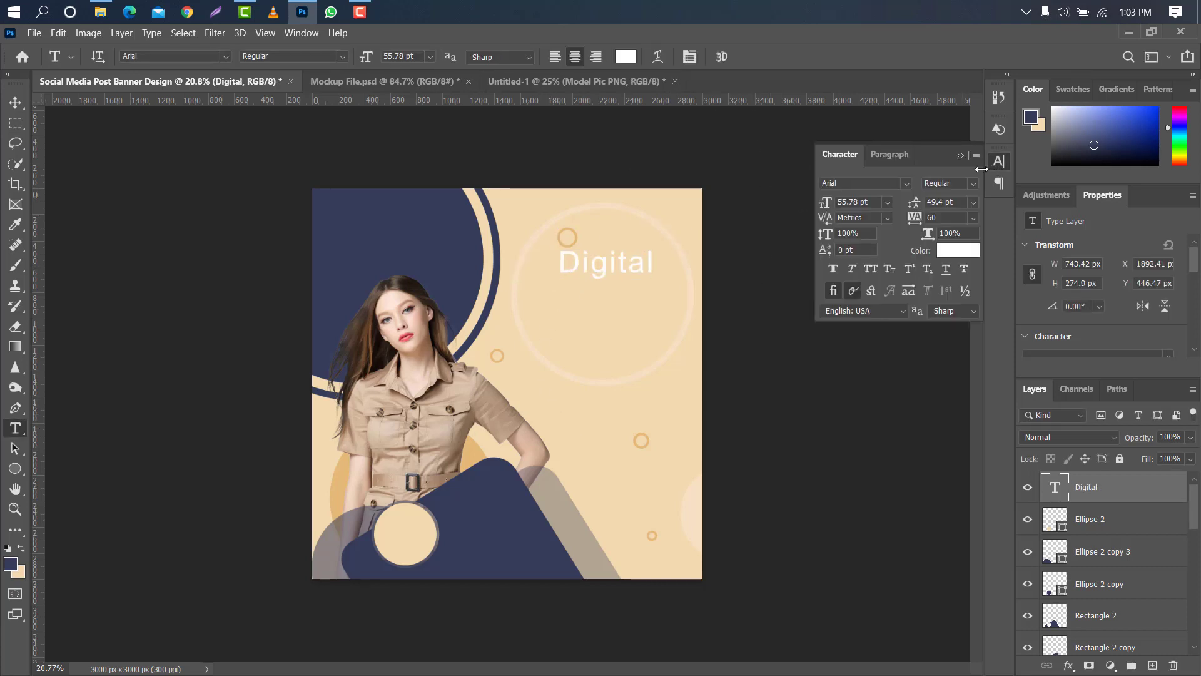
drag(915, 220, 907, 219)
click(906, 184)
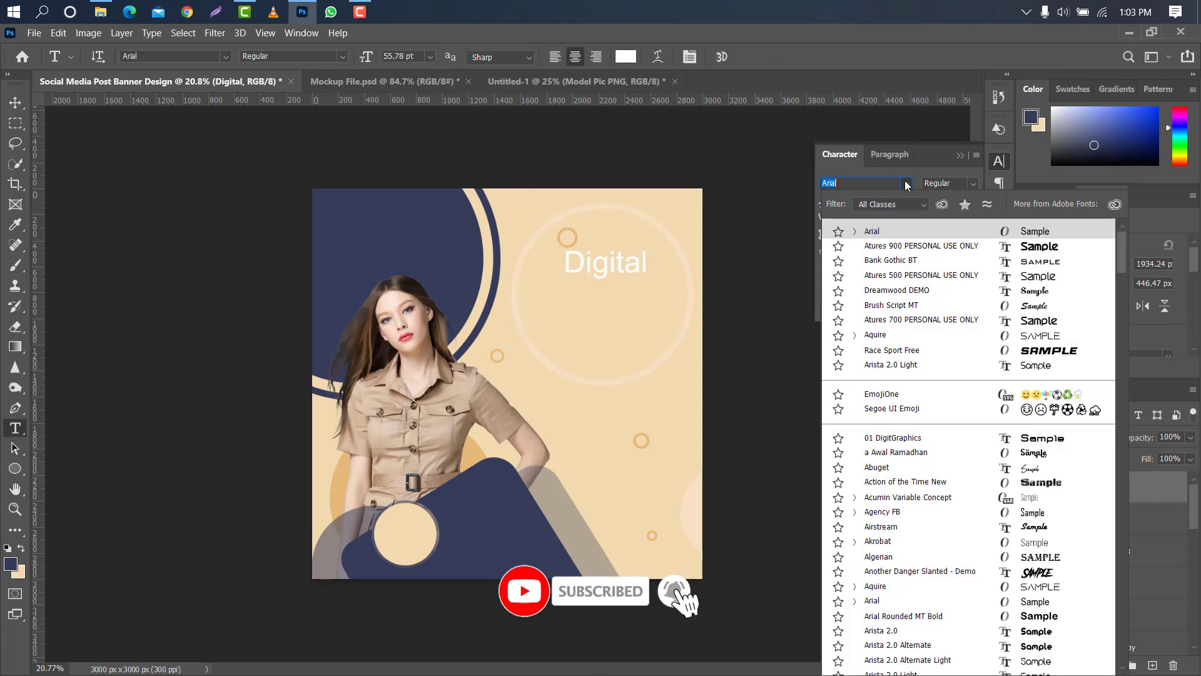
click(920, 291)
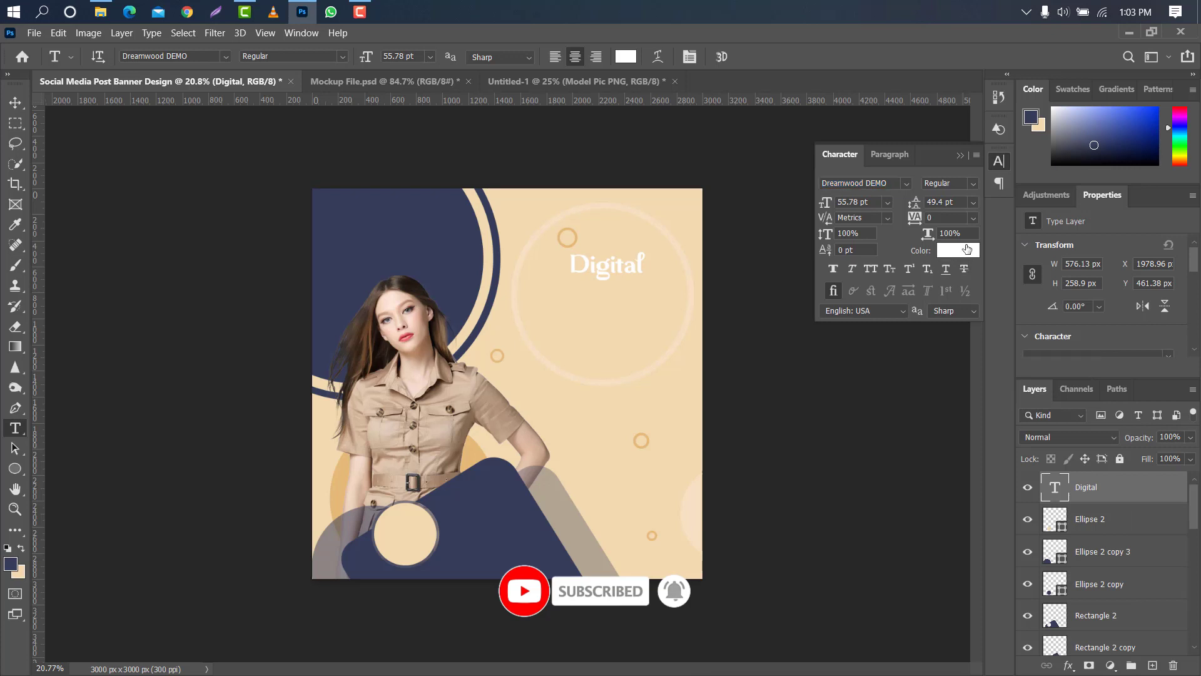
click(966, 249)
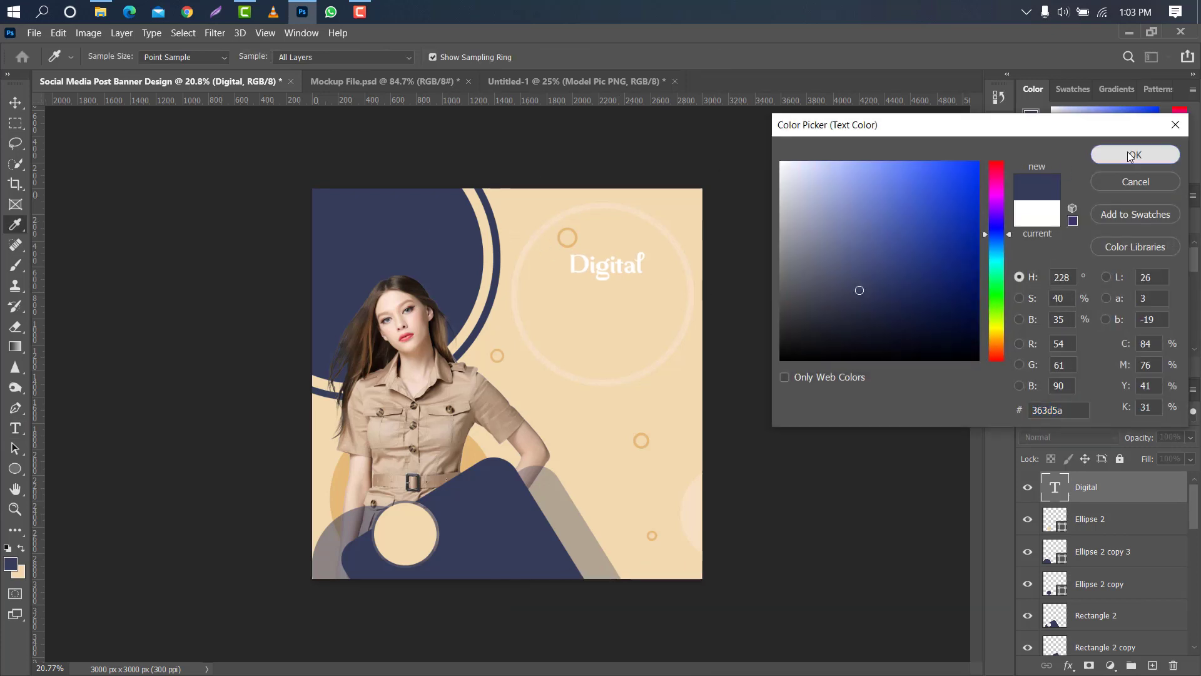
click(1132, 154)
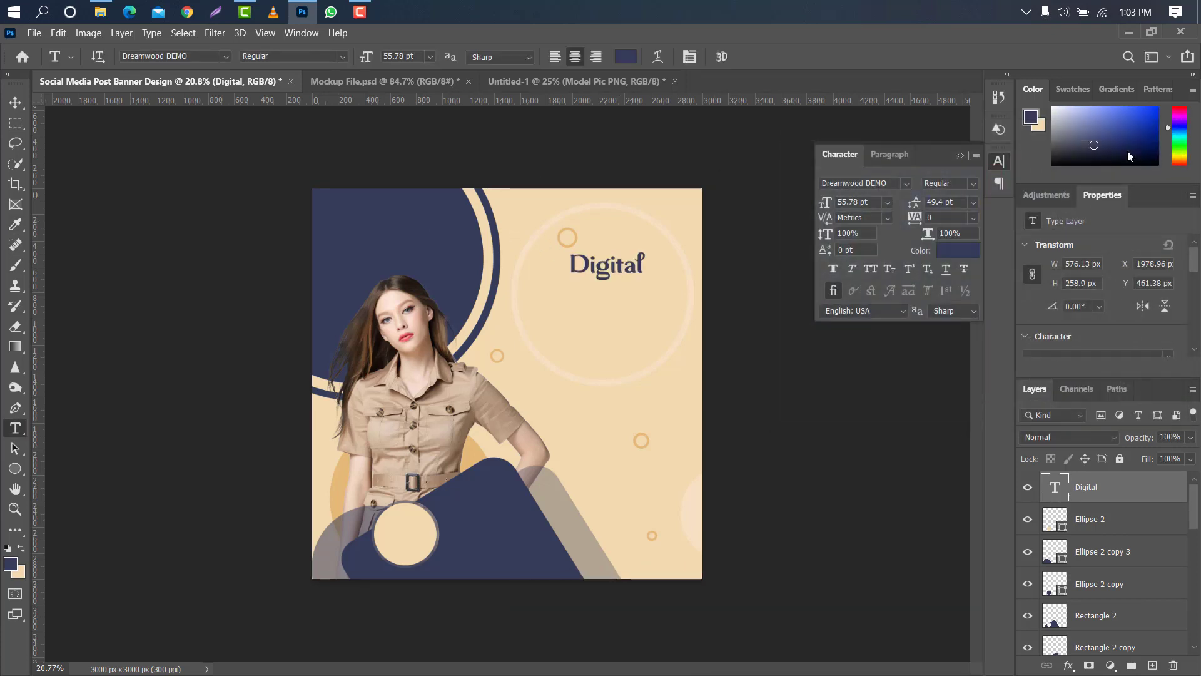
click(961, 155)
Step: Scale the "Digital" text up to about 133%, making it 74.16 pt
key(ctrl+t)
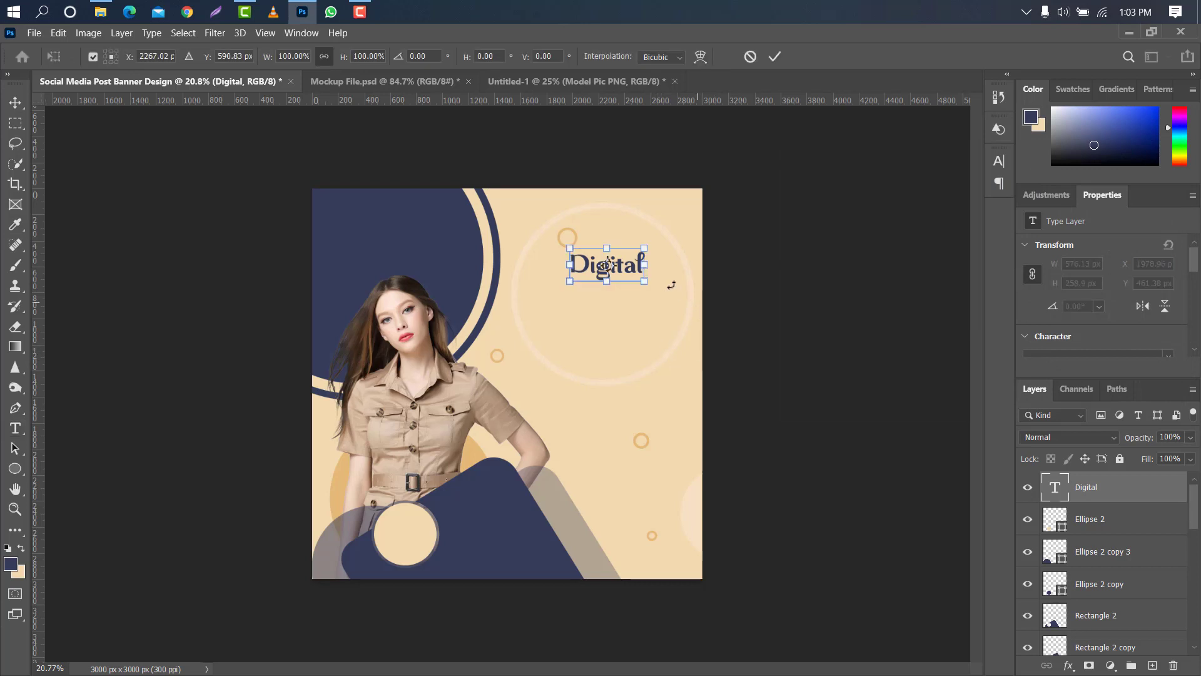
drag(651, 268, 675, 266)
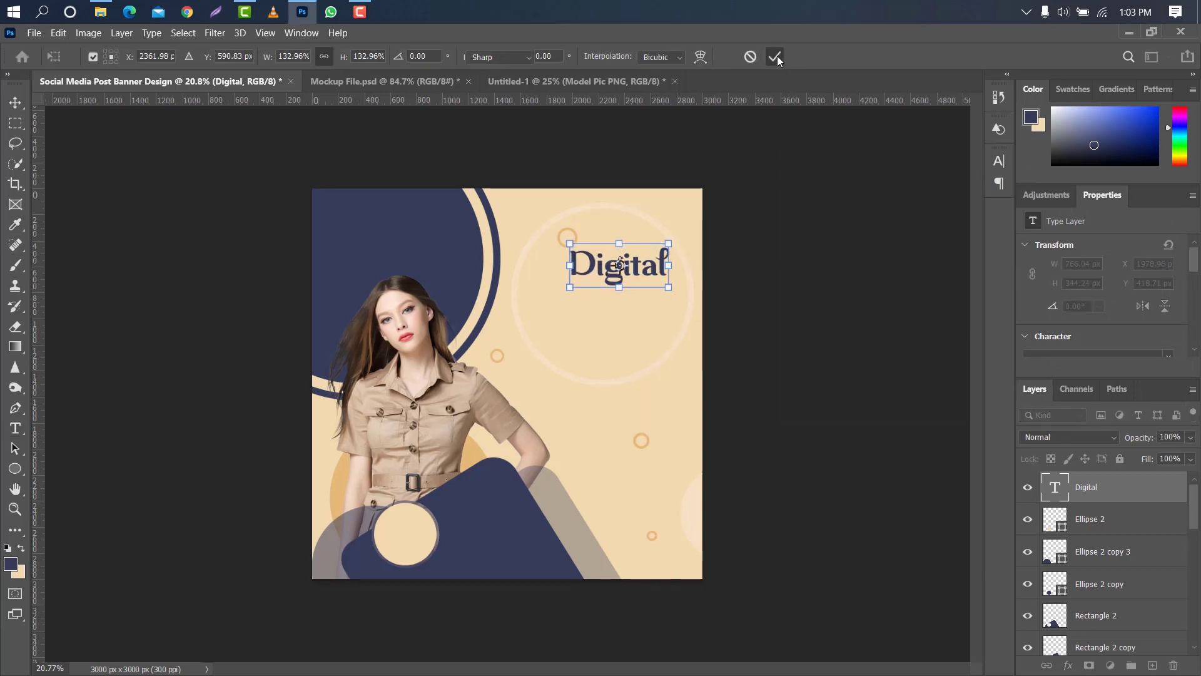
click(776, 56)
Step: Duplicate the "Digital" text layer and place the copy directly below the original
drag(1156, 490, 1153, 665)
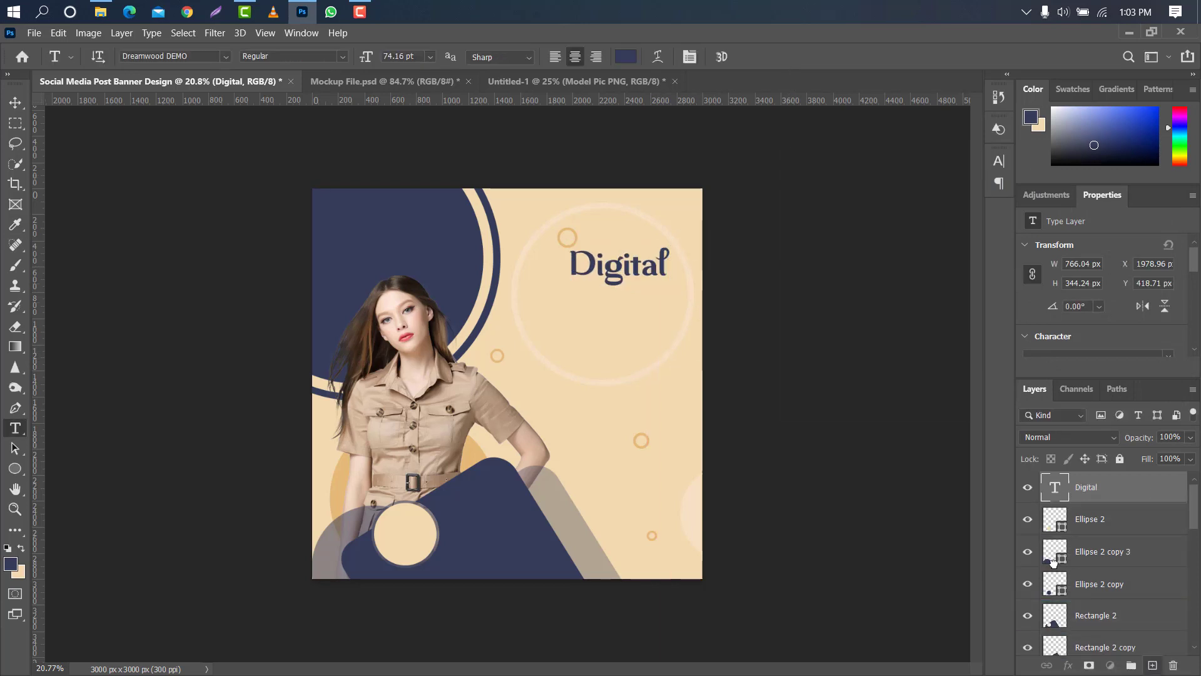
key(ctrl+t)
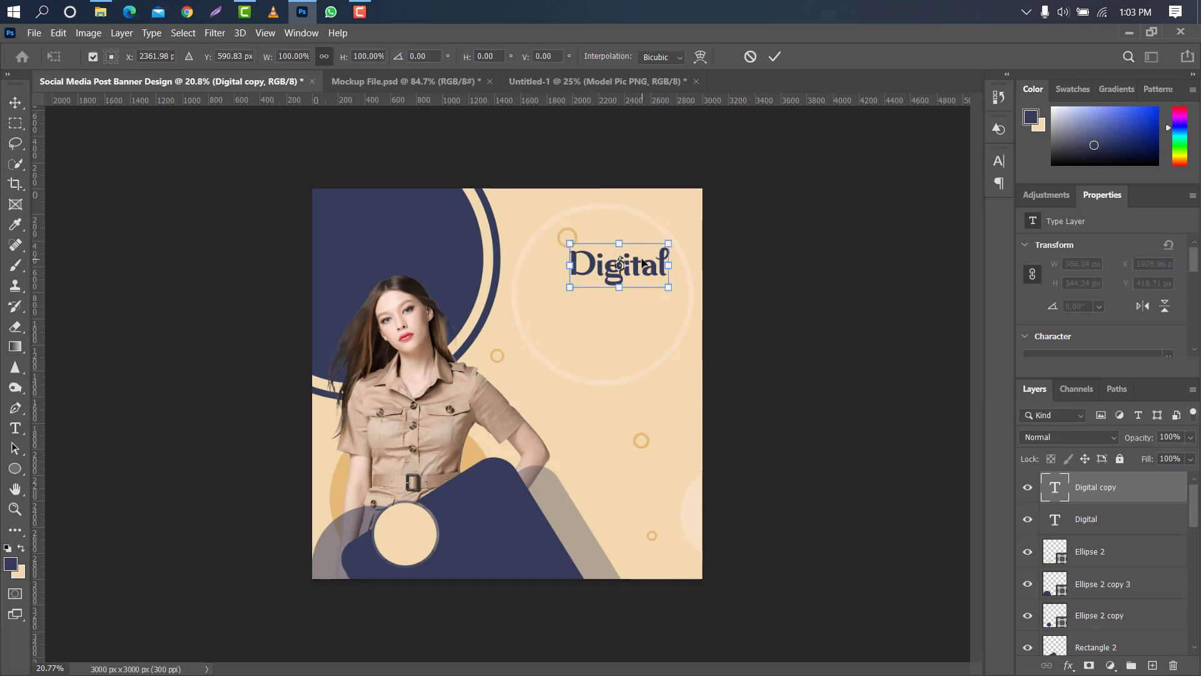
drag(644, 263, 651, 299)
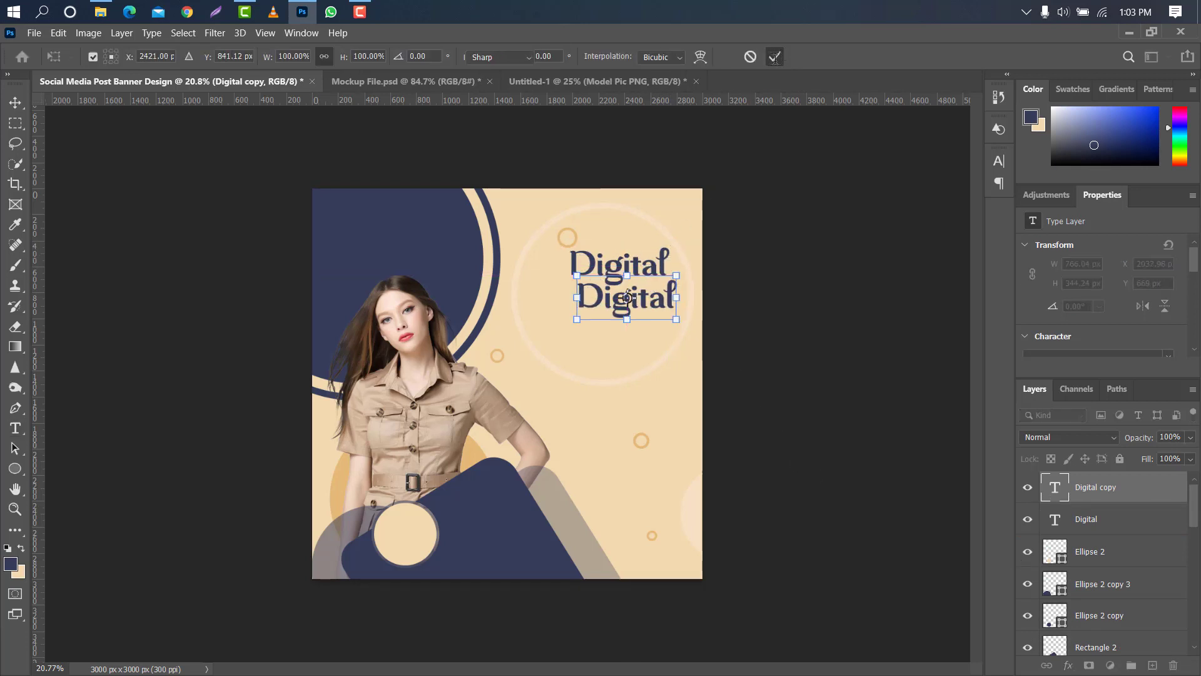
click(776, 56)
Step: Change the copied text to "Modeling" and align its right end with the end of "Digital"
double_click(1056, 490)
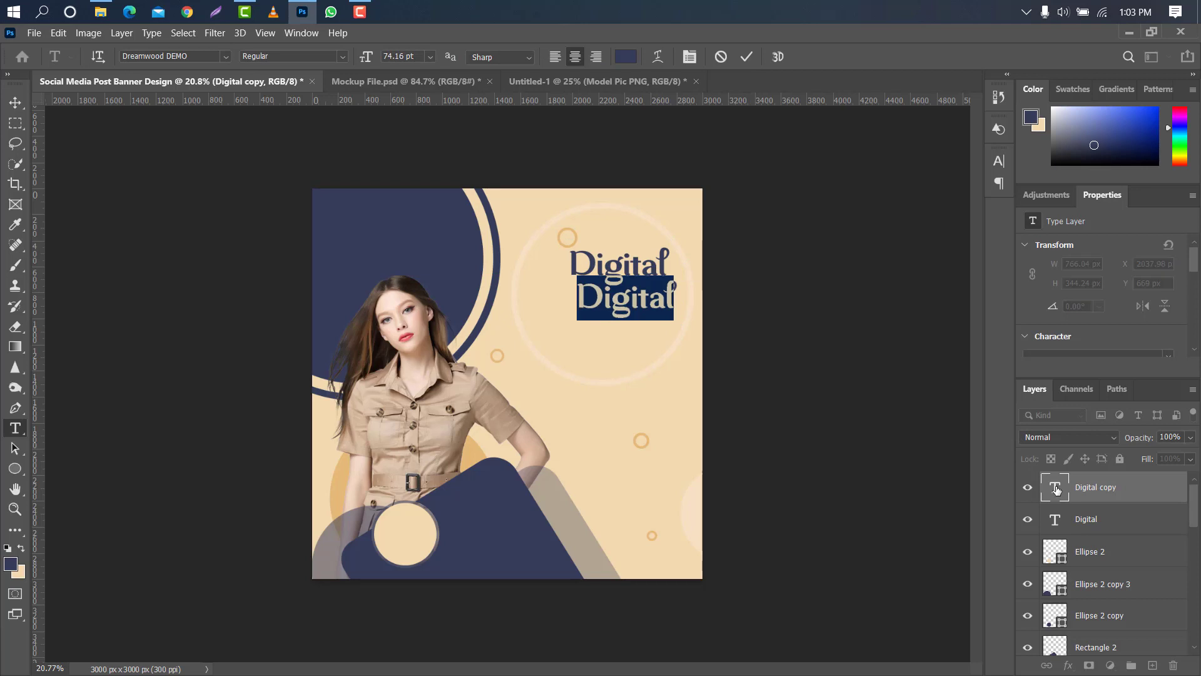
text(Modeling)
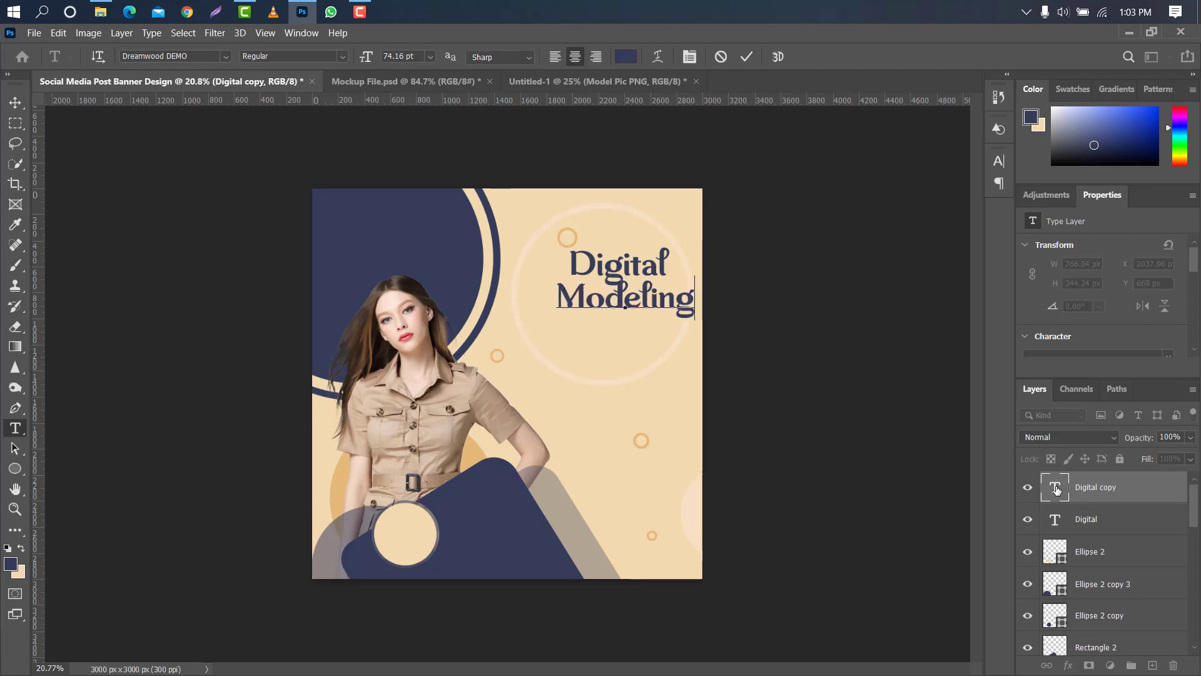
click(749, 59)
key(v)
drag(686, 303, 655, 306)
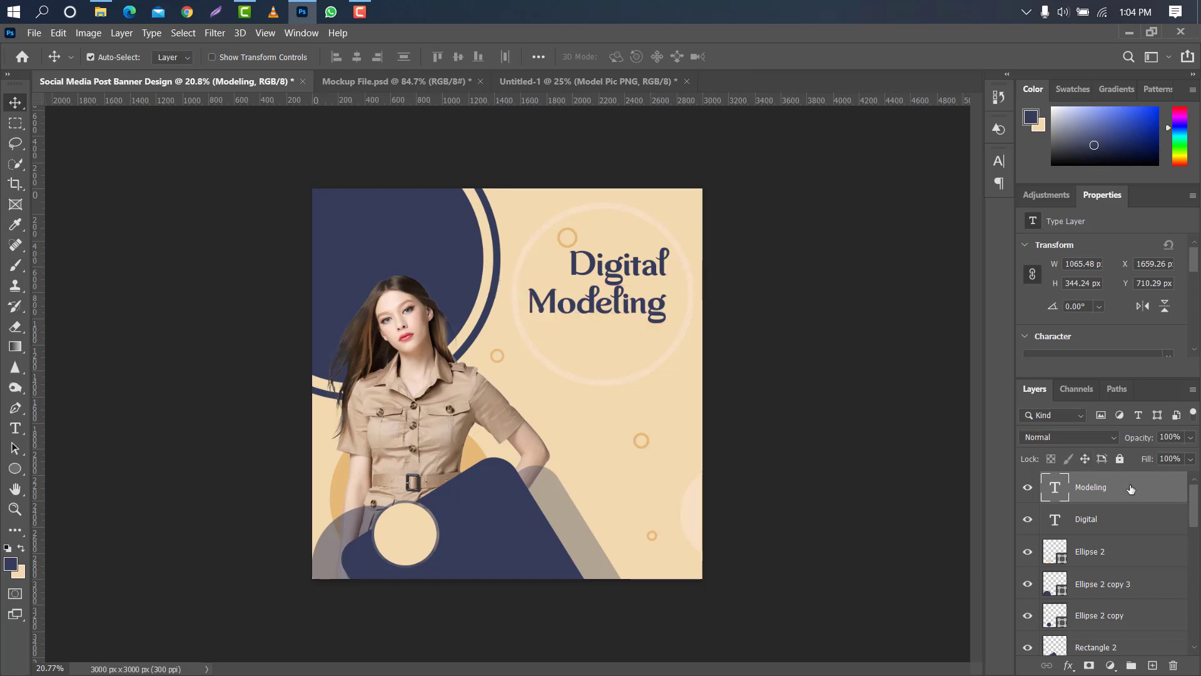
Step: Duplicate the "Modeling" text layer and move the copy straight down below it
drag(1131, 488, 1152, 665)
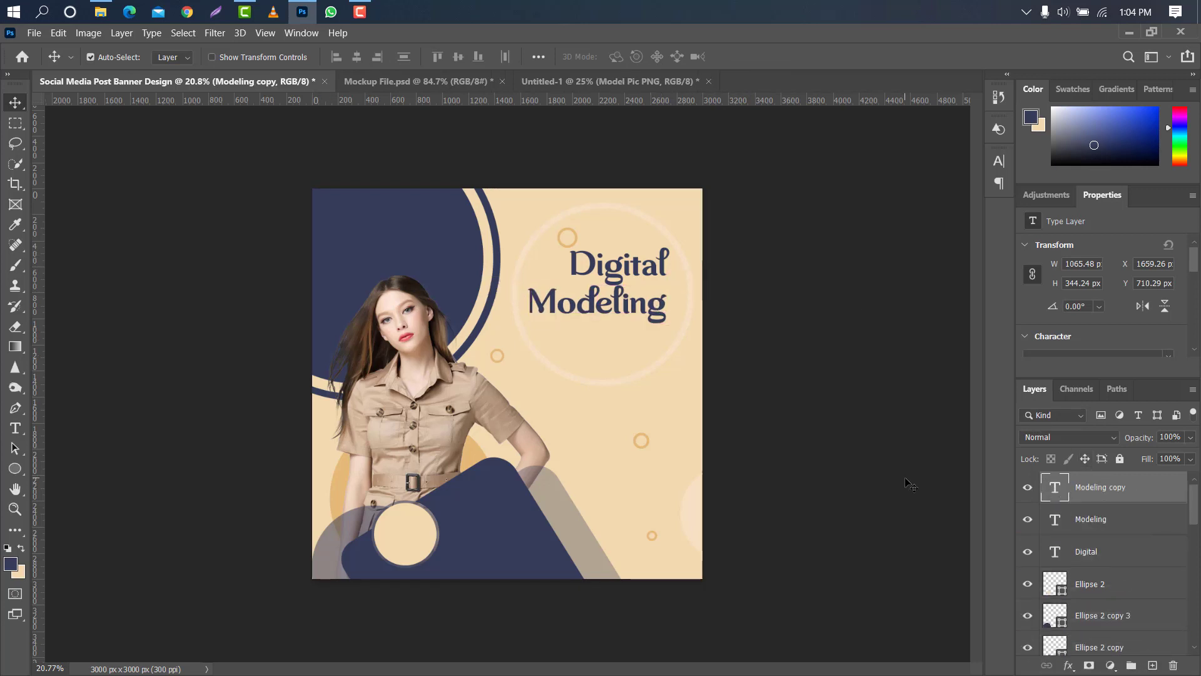
key(ctrl+t)
drag(602, 303, 602, 351)
click(775, 56)
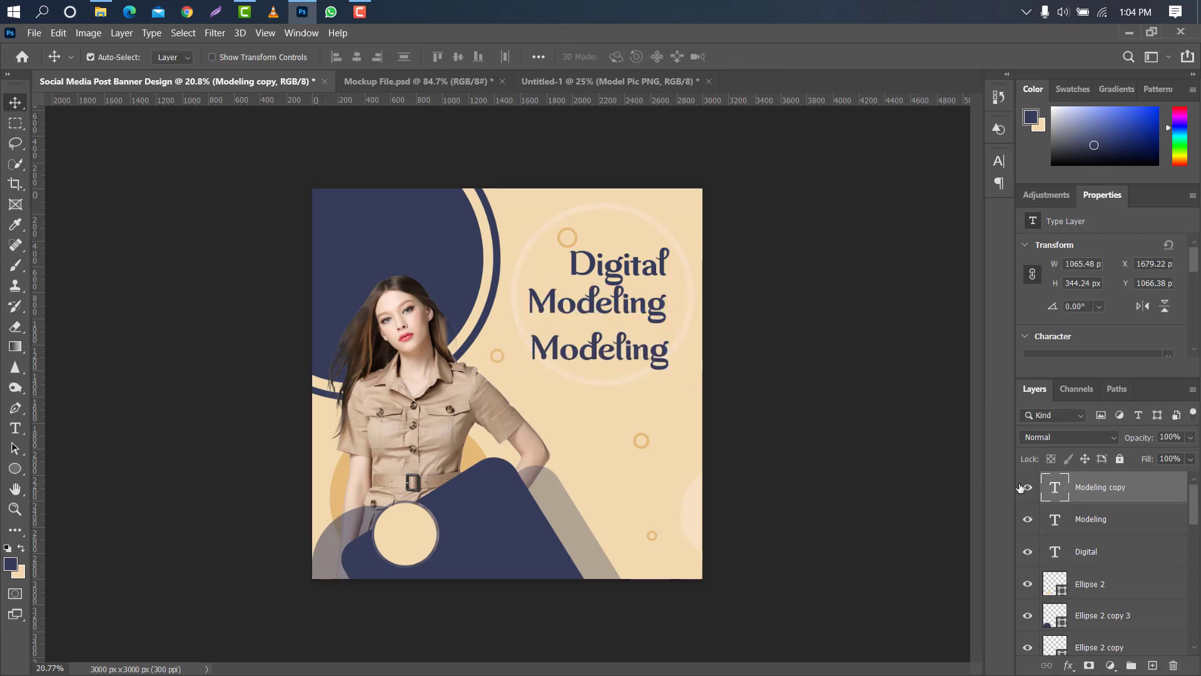
Step: Change the lowest text copy to "Agency" and move it up close beneath "Modeling"
double_click(1053, 487)
key(BackSpace)
text(Ag)
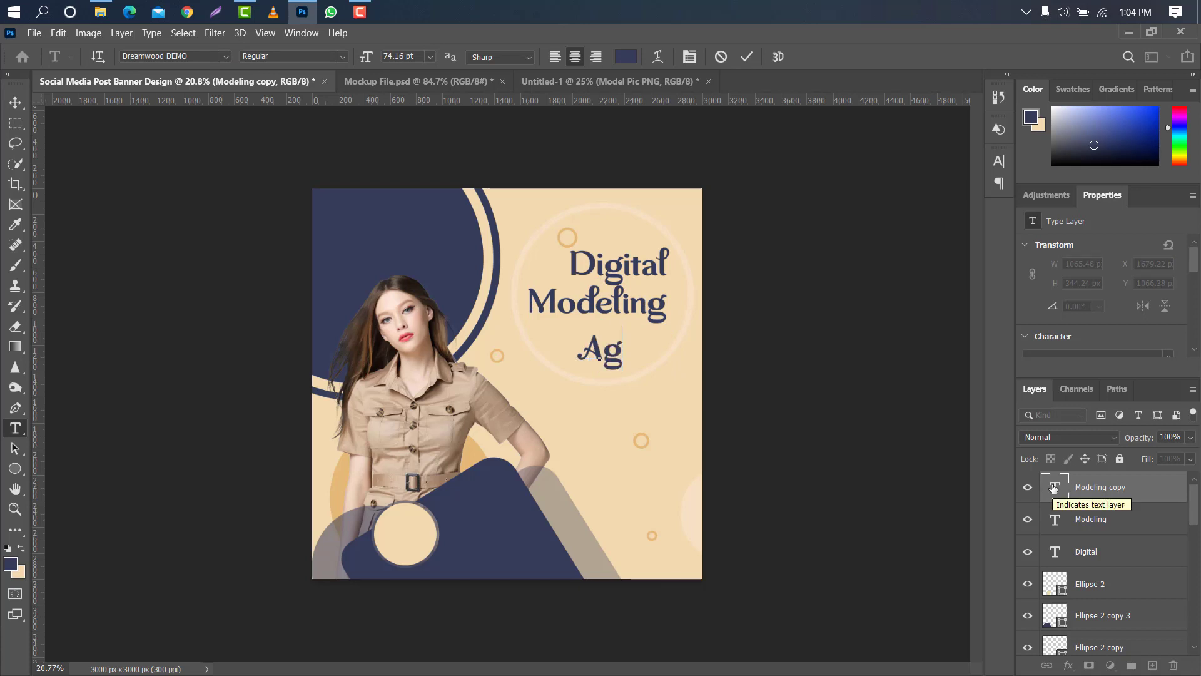
text(ency)
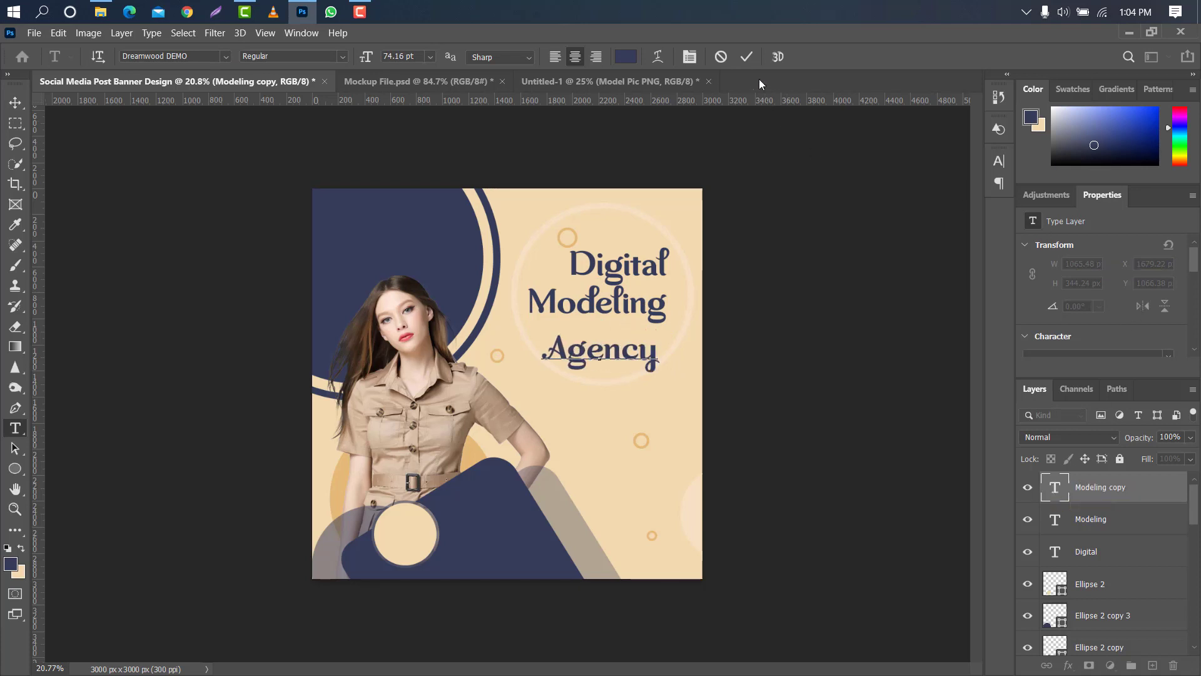
click(746, 57)
drag(624, 354, 622, 340)
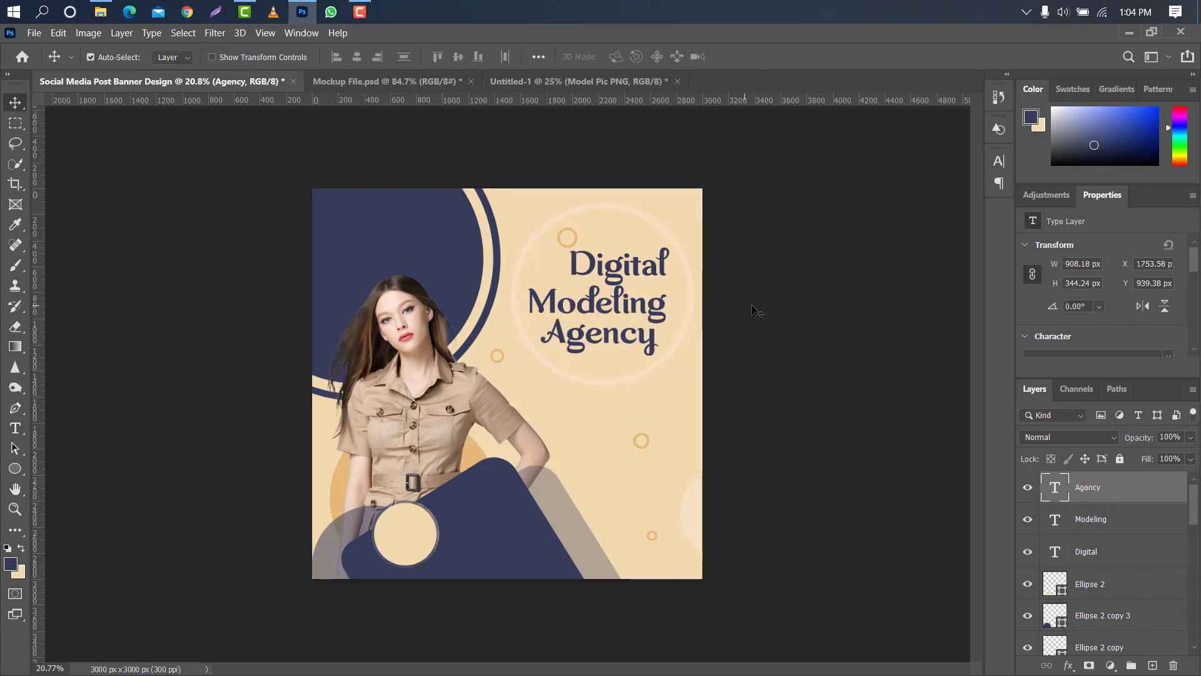
Step: Left-align "Digital" and "Agency" with "Modeling", and scale all three words together to about 120% over the pale ring
drag(641, 274, 601, 274)
drag(579, 340, 561, 339)
ctrl+click(1131, 519)
drag(570, 269, 701, 296)
ctrl+click(1134, 496)
key(ctrl+t)
drag(672, 264, 662, 277)
key(Up)
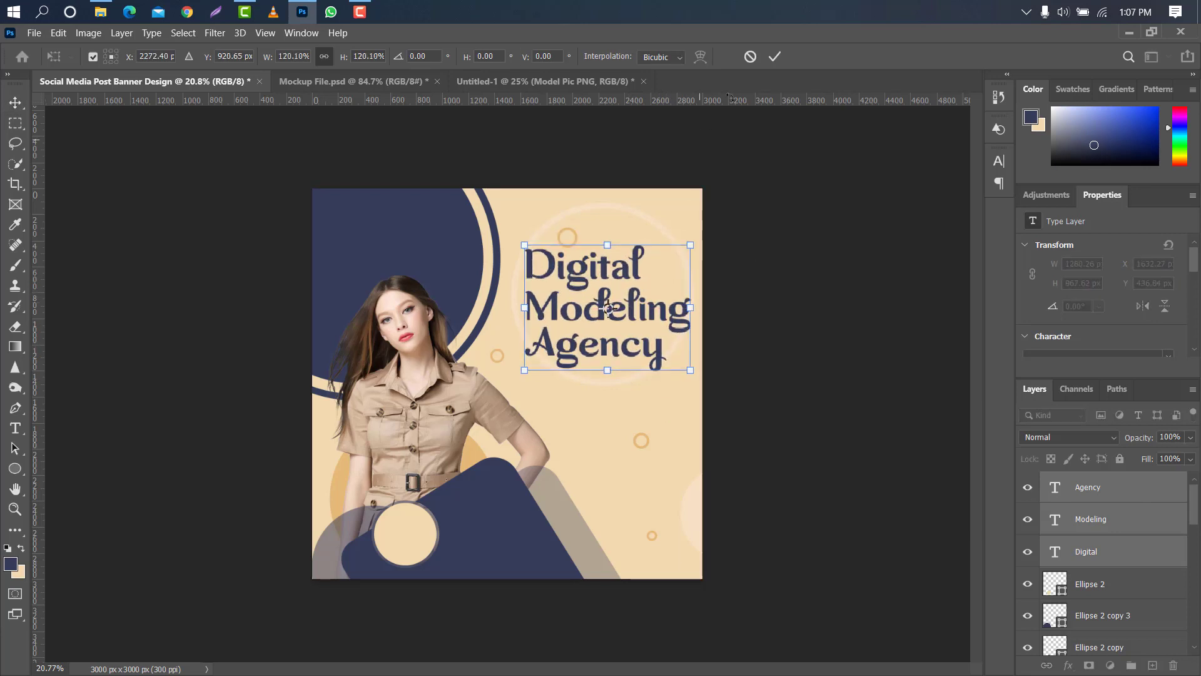
click(772, 54)
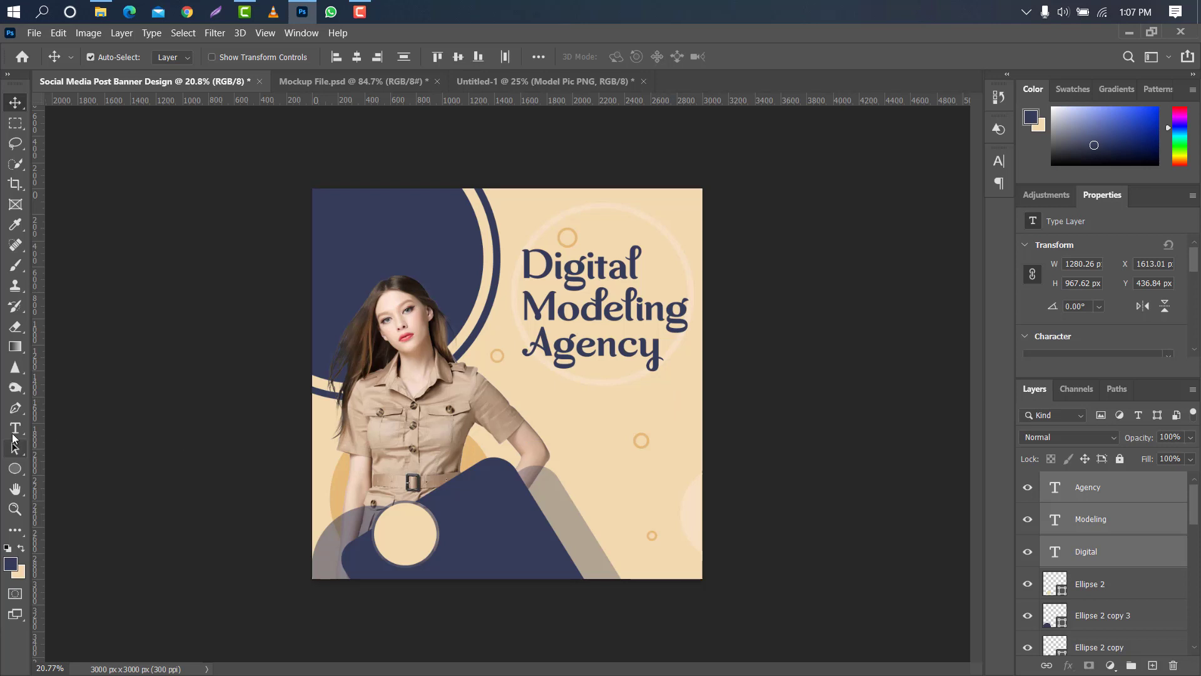
Step: Add a Lorem ipsum text box about 993 × 160 px below the headline, in Arial 19 pt with 22 pt leading
click(15, 431)
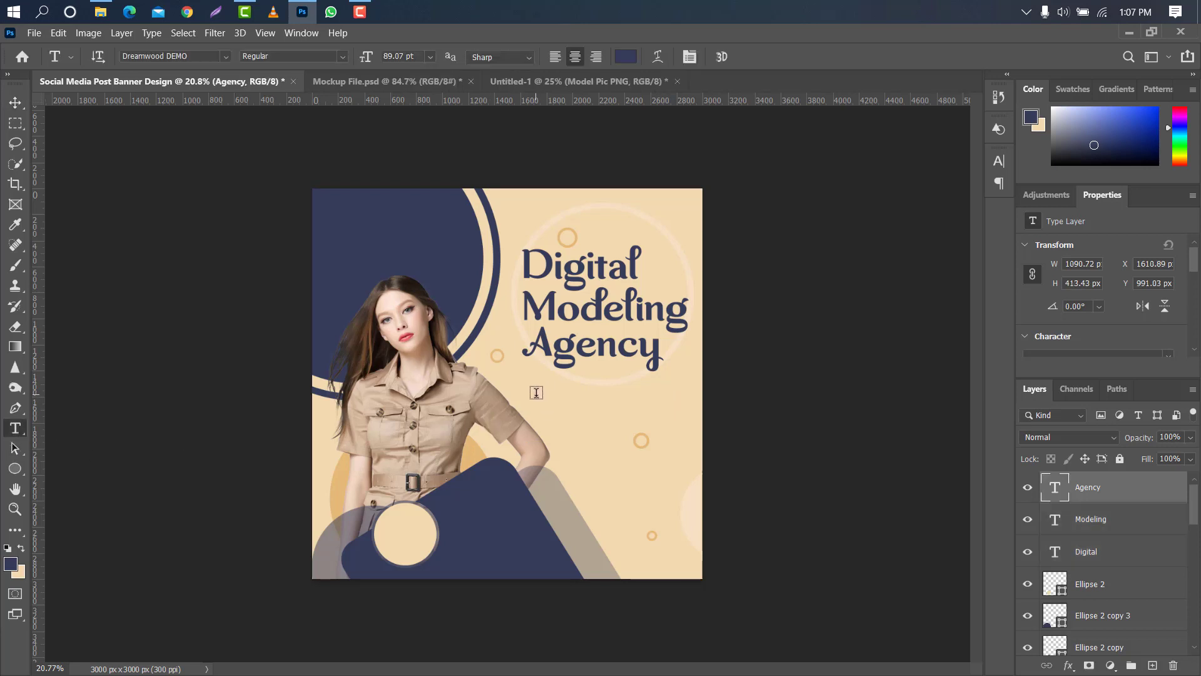
drag(548, 390, 680, 414)
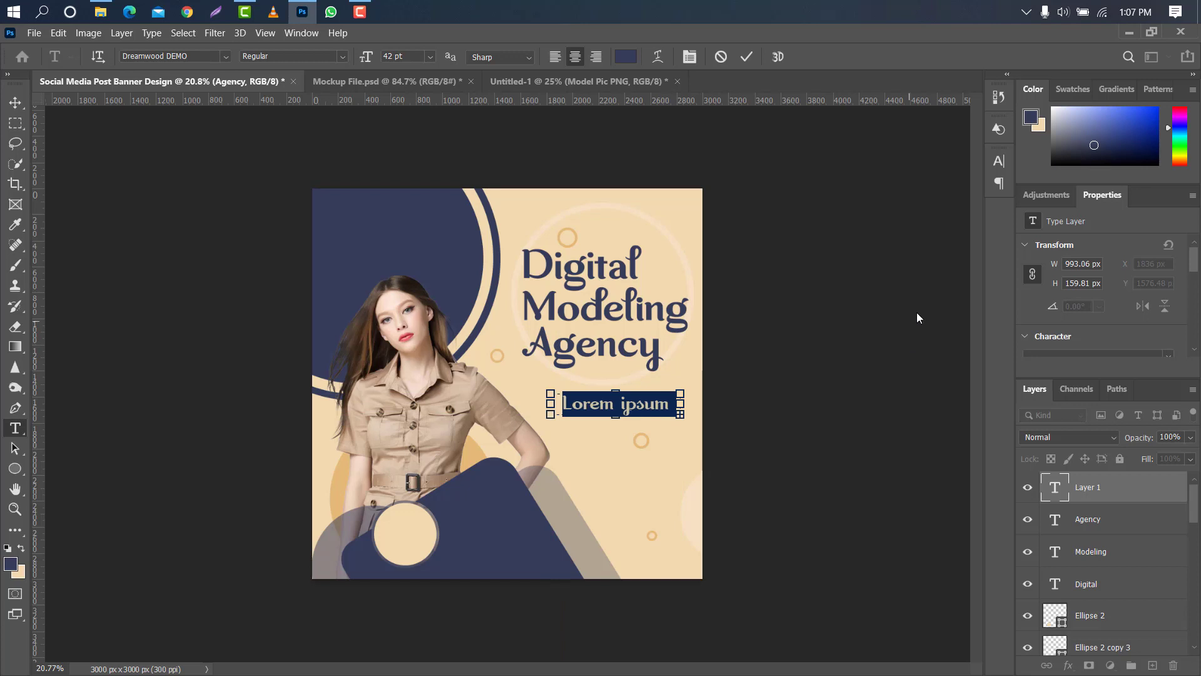
click(1000, 162)
click(908, 182)
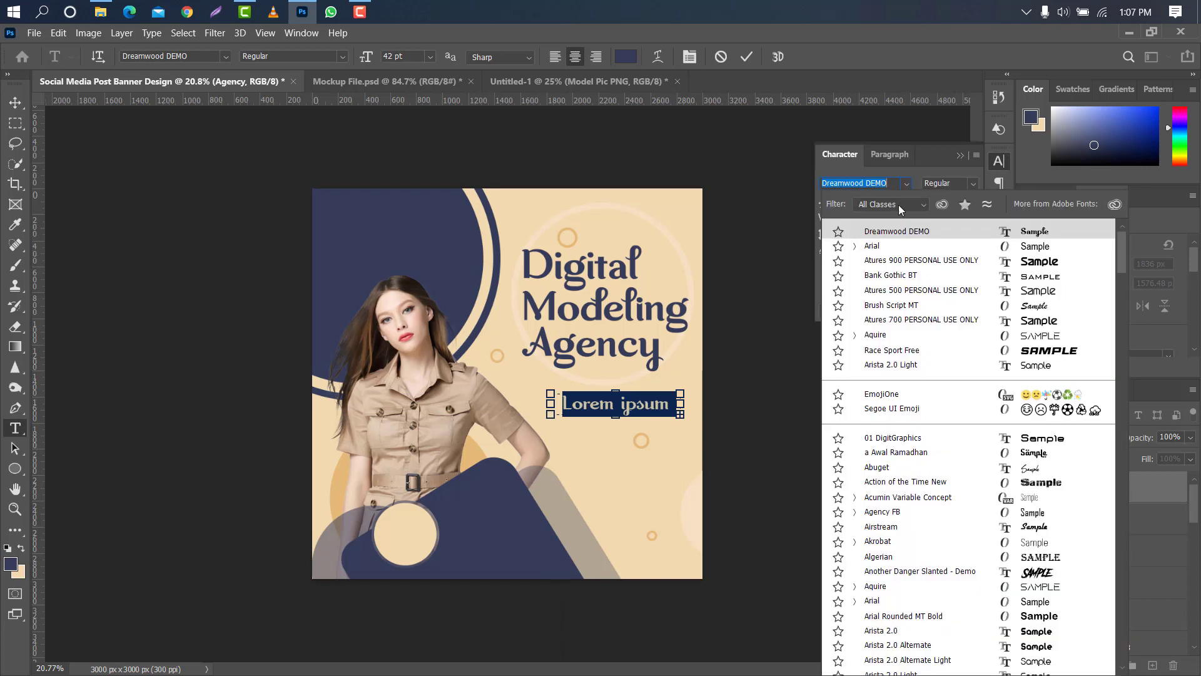
click(895, 247)
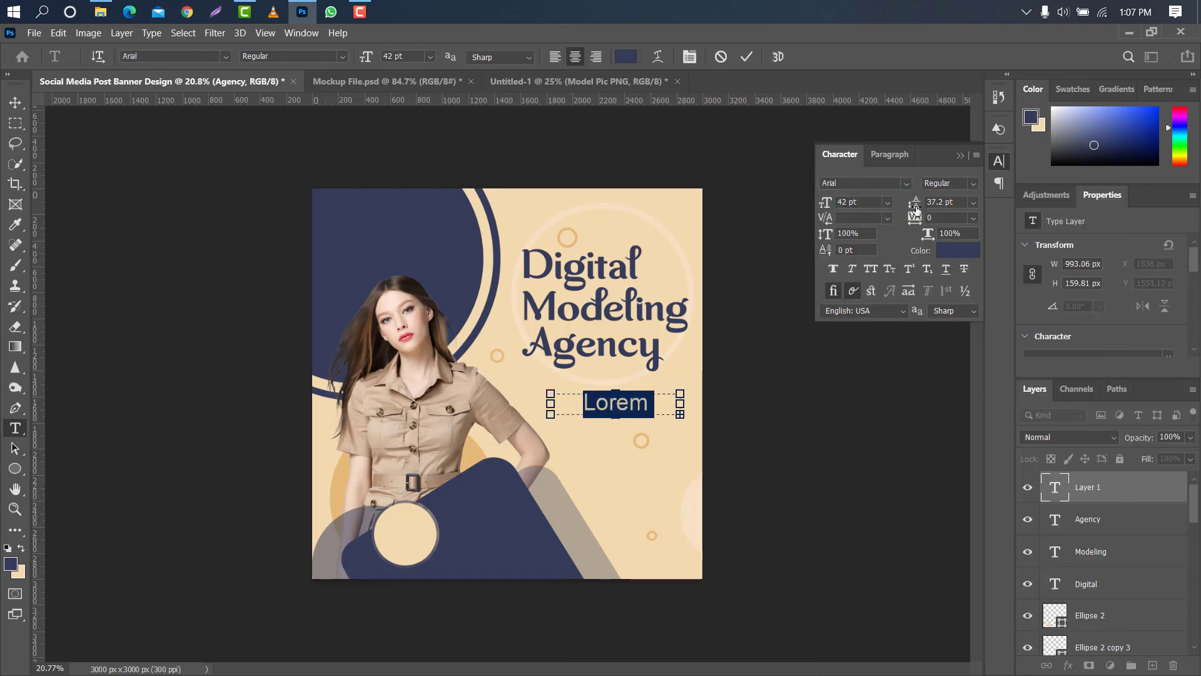
drag(826, 208, 817, 209)
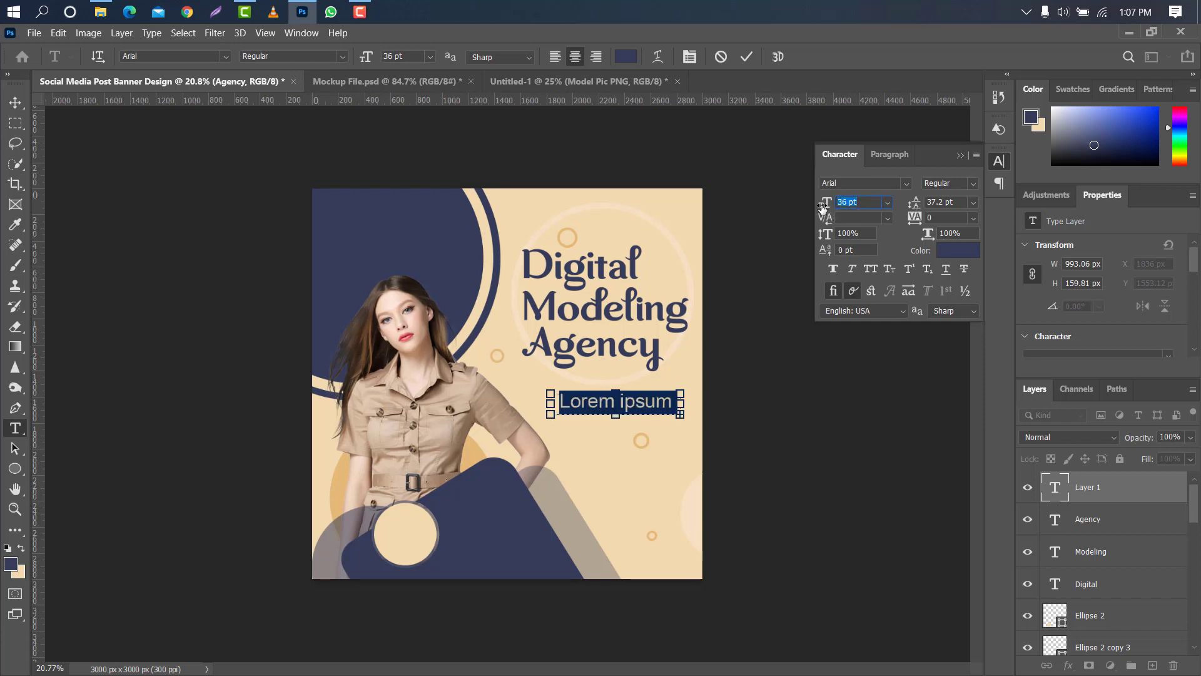
drag(915, 204, 904, 205)
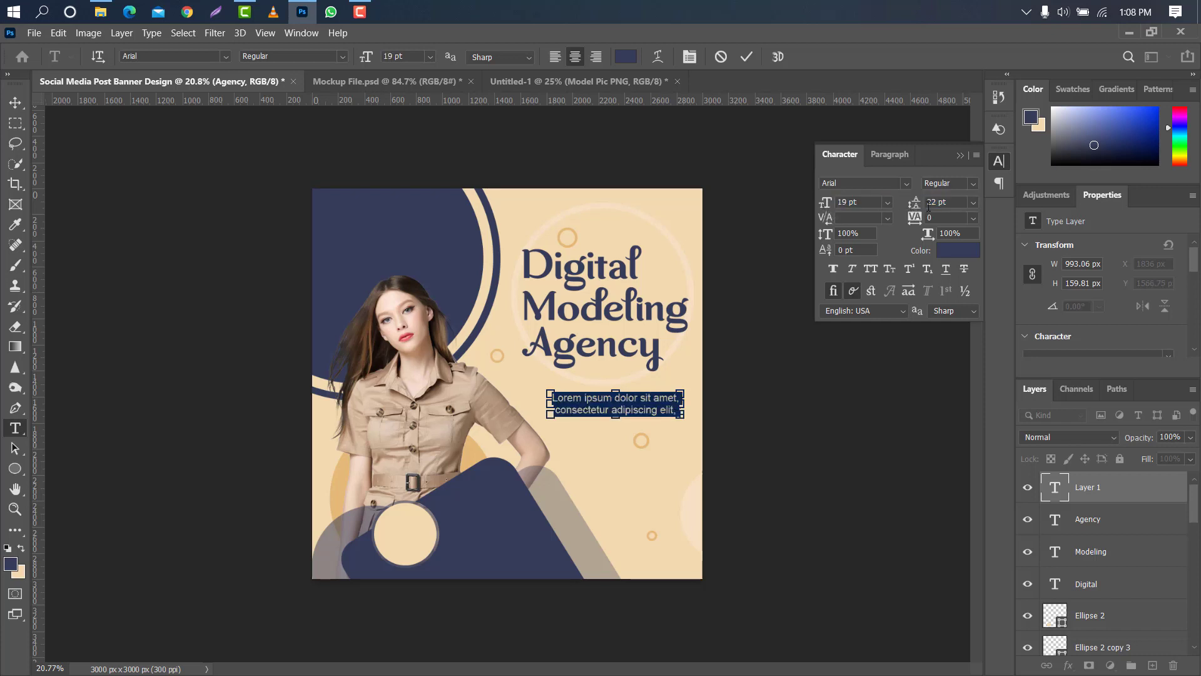
click(964, 156)
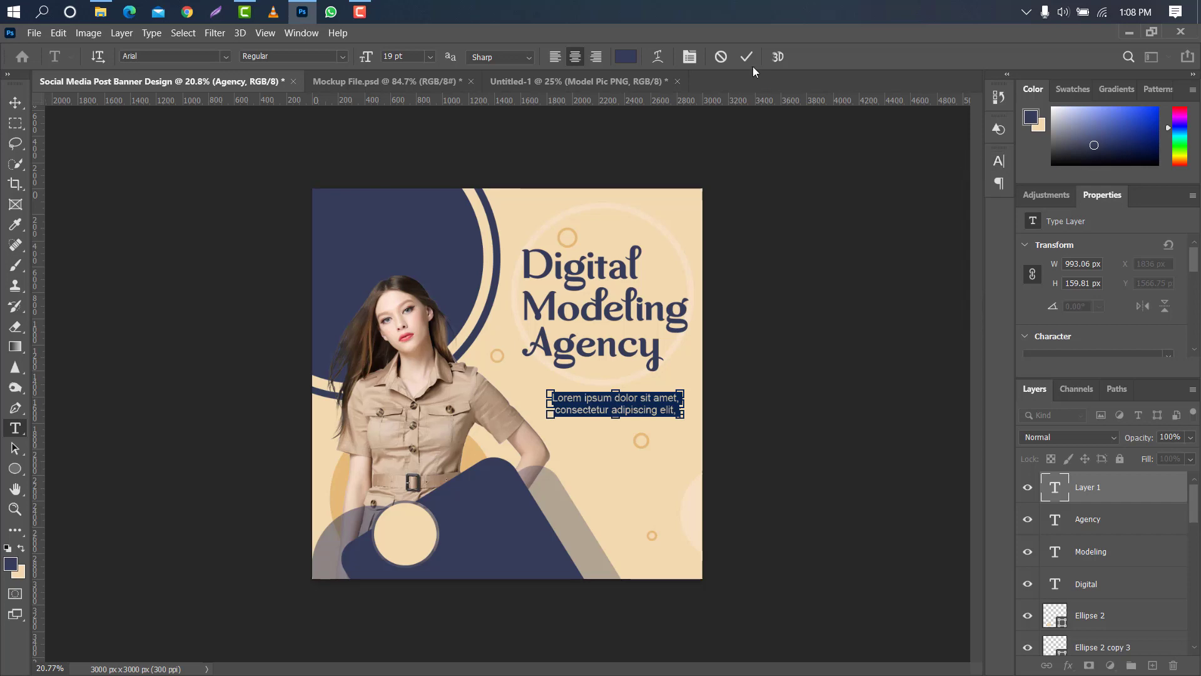
click(746, 57)
Step: Move the Lorem ipsum text slightly up and left beneath "Agency", to about X 1794 px, Y 1500 px
key(ctrl+t)
key(ctrl+plus)
scroll(663, 425, up, 5)
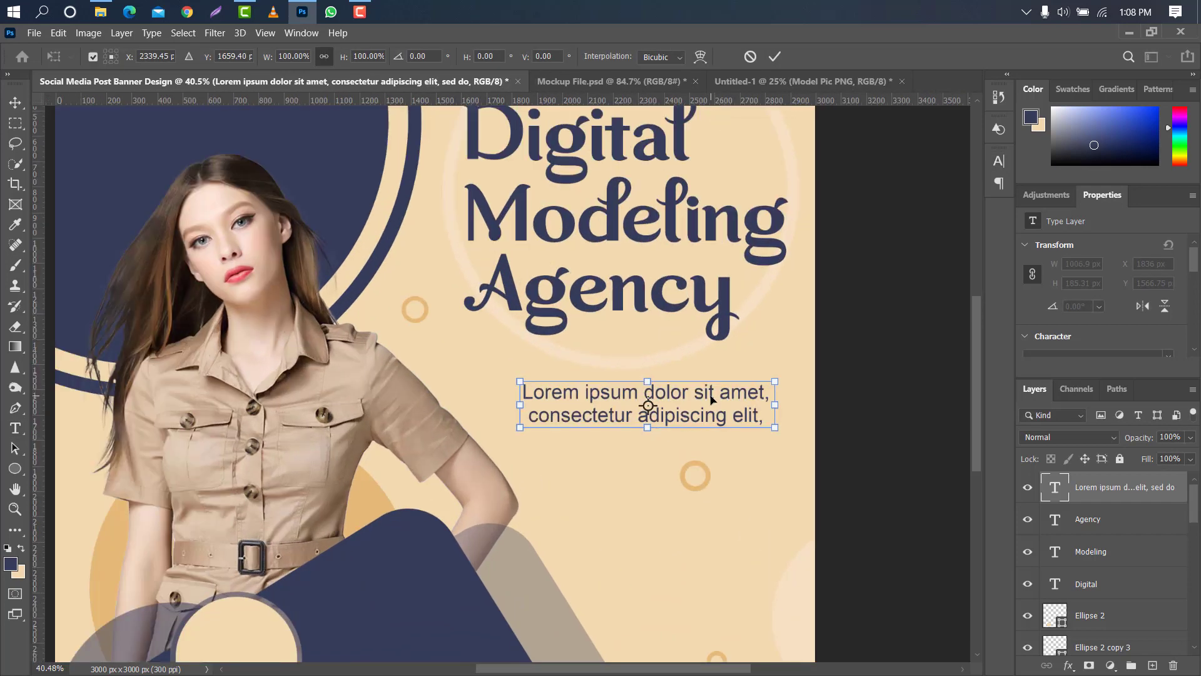
drag(711, 399, 701, 382)
click(775, 60)
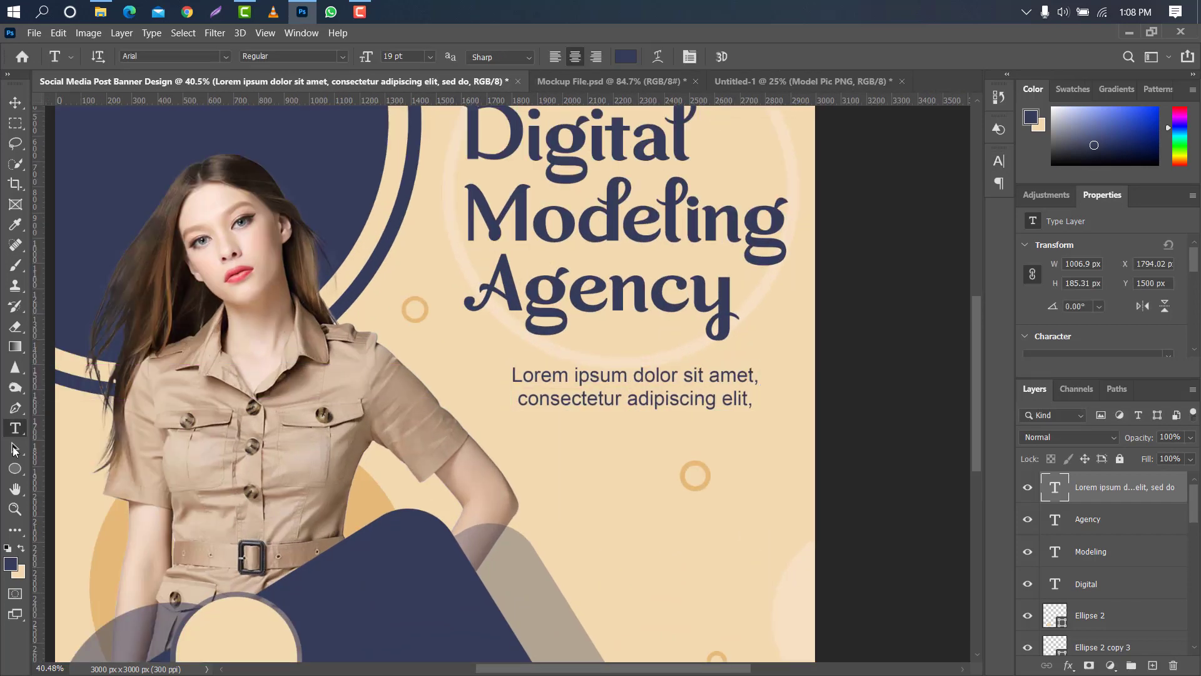
Step: Draw a narrow navy vertical rectangle, about 34 × 160 px, just right of the Lorem ipsum text
click(16, 468)
right_click(15, 468)
click(55, 469)
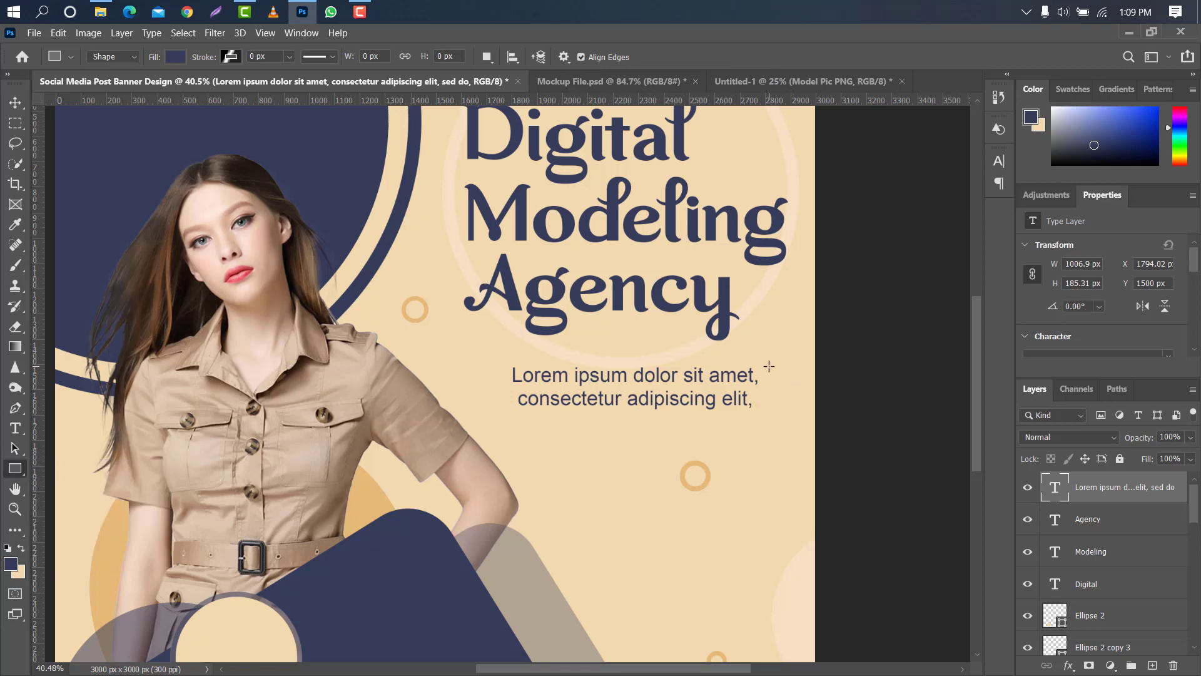
drag(772, 369, 780, 407)
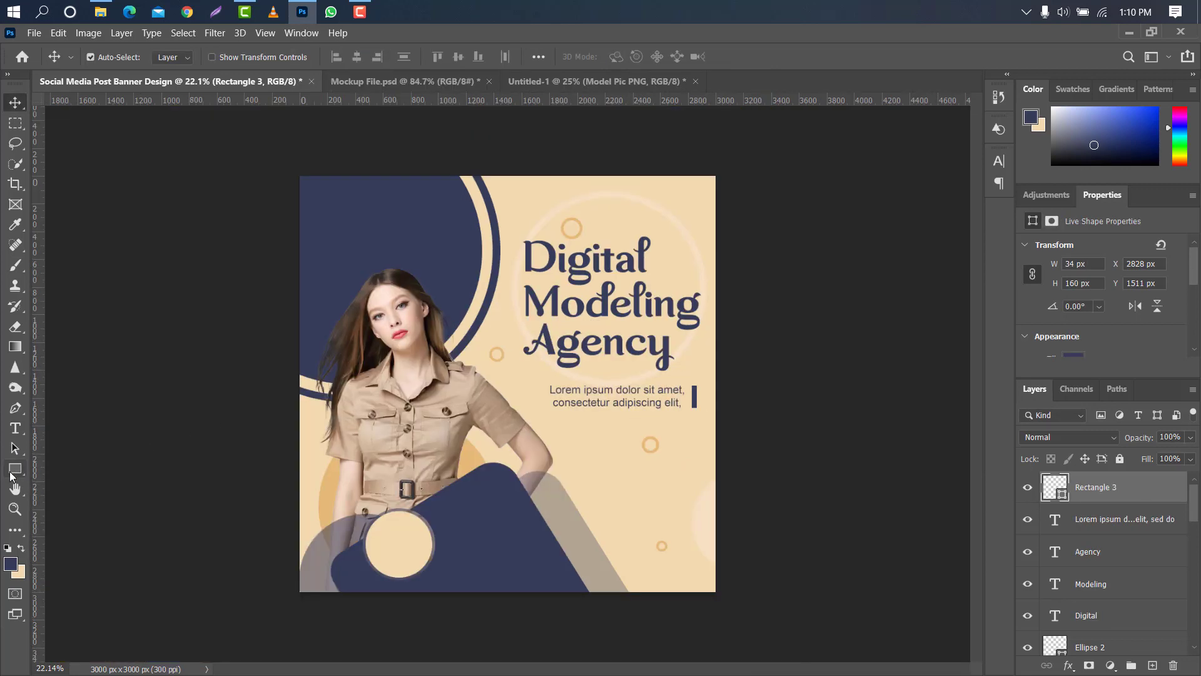
Step: Add a second Lorem ipsum text box about 714 × 448 px below the first one, in Arial 32 pt with 29 pt leading
click(16, 428)
right_click(16, 428)
click(55, 428)
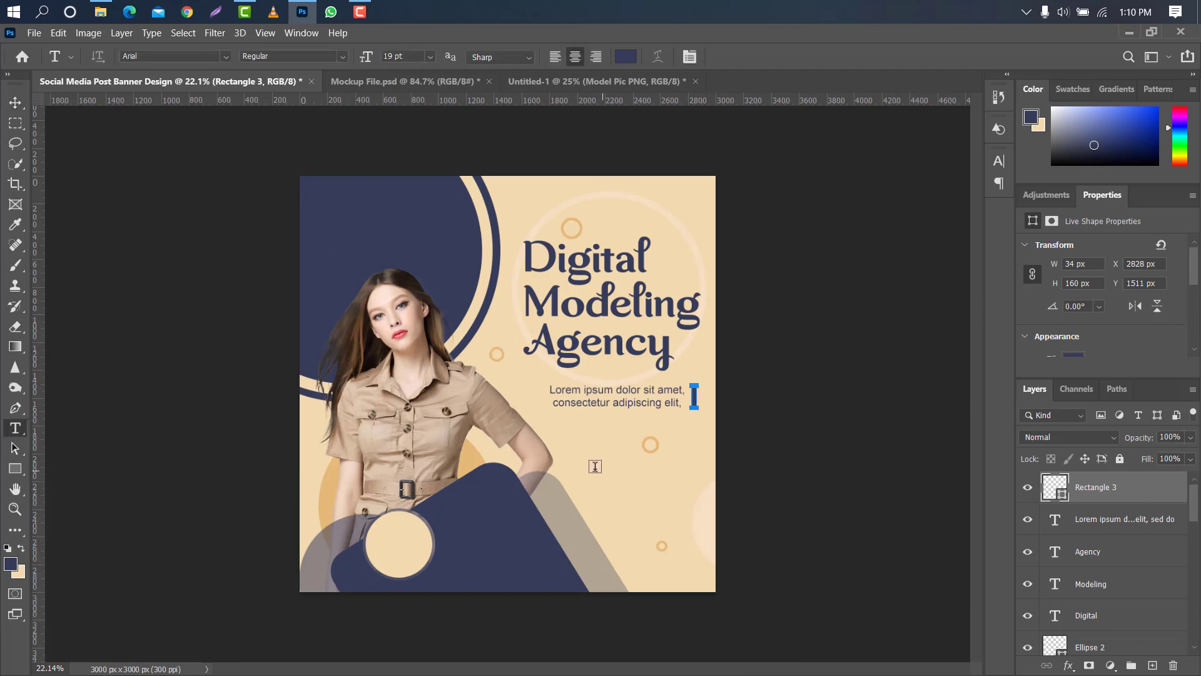
drag(587, 449, 686, 513)
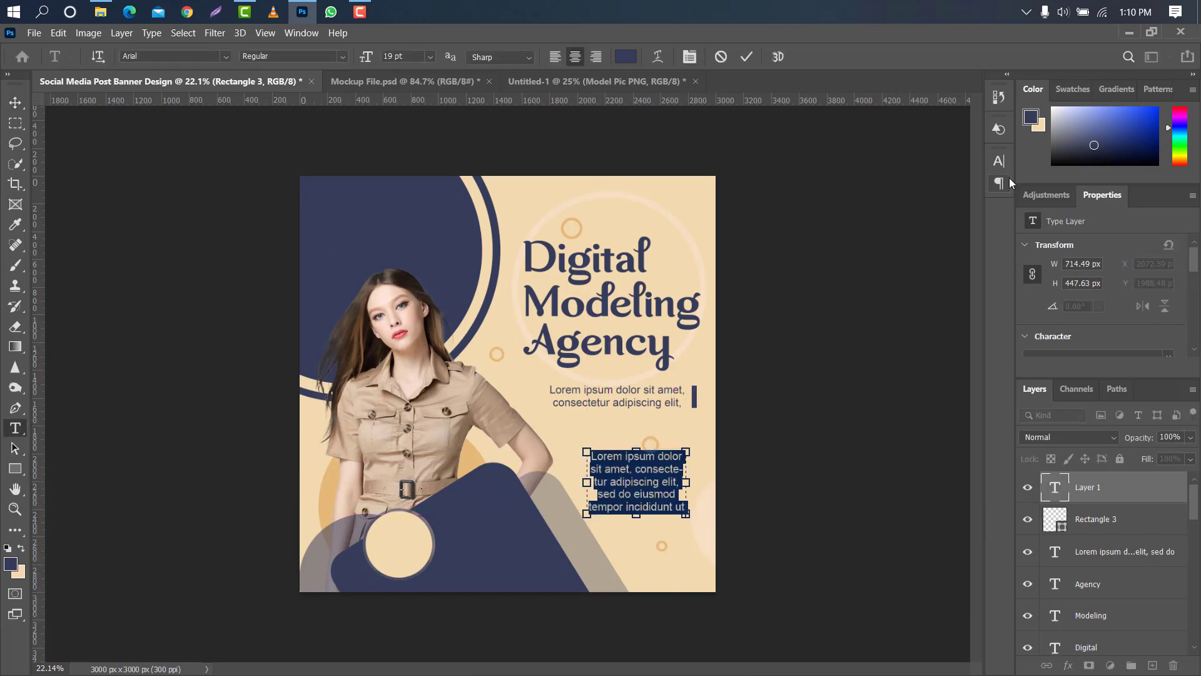
click(999, 160)
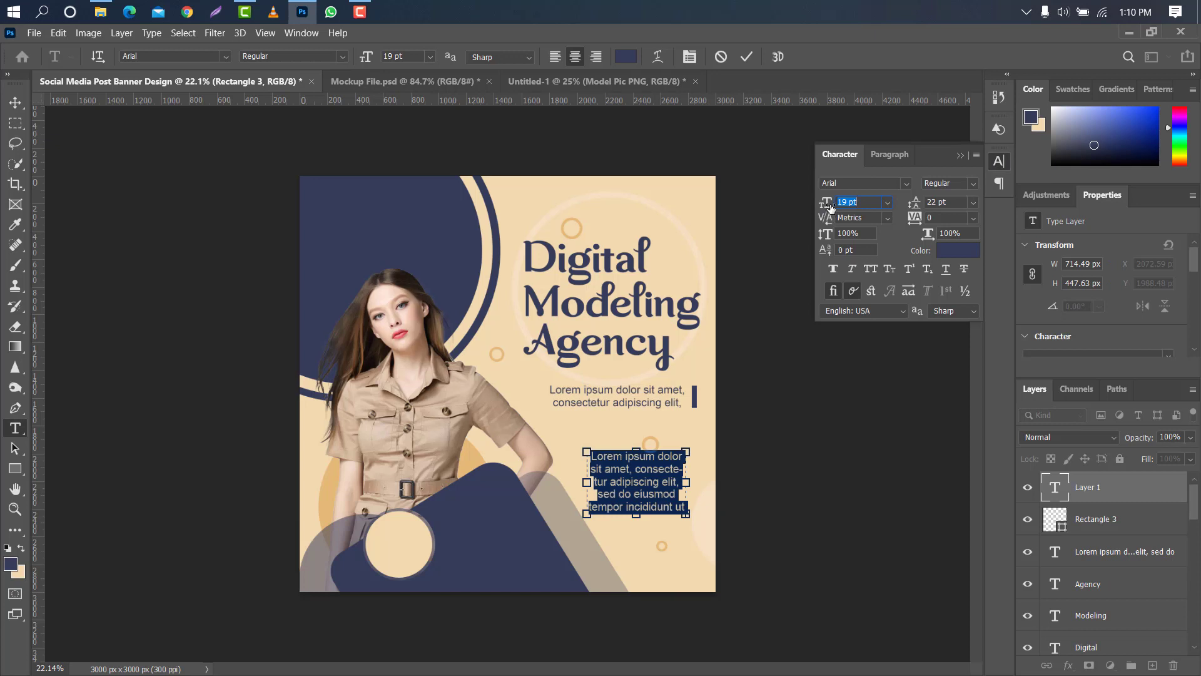
drag(830, 207, 841, 206)
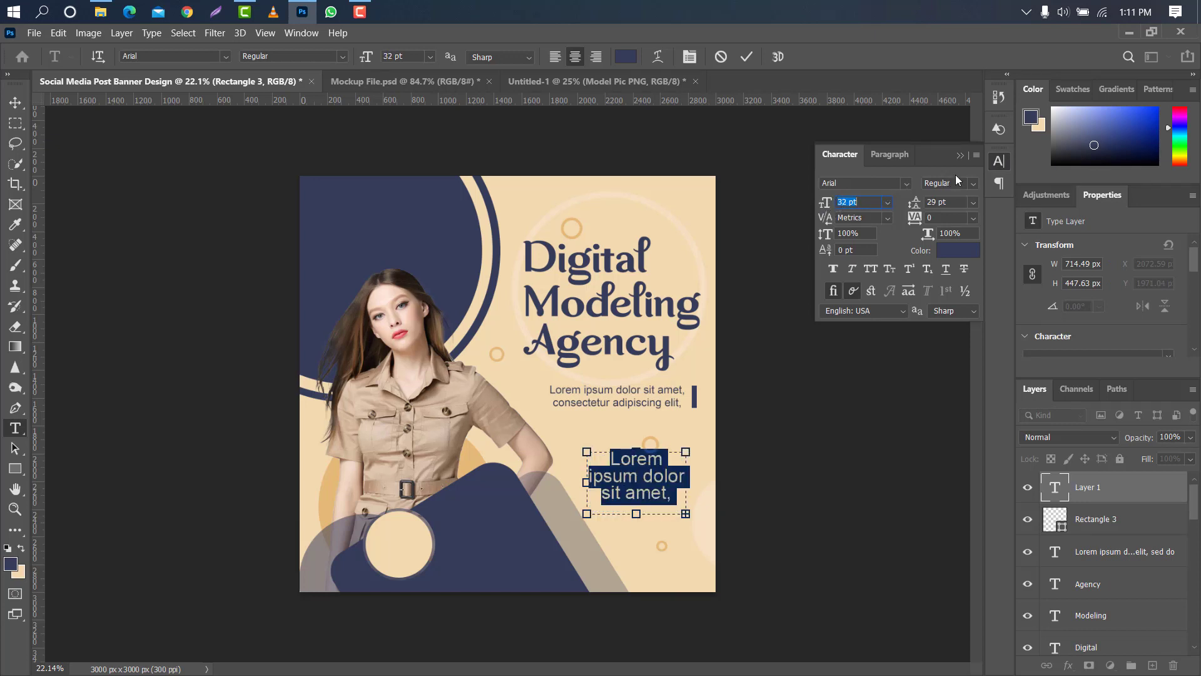
click(960, 155)
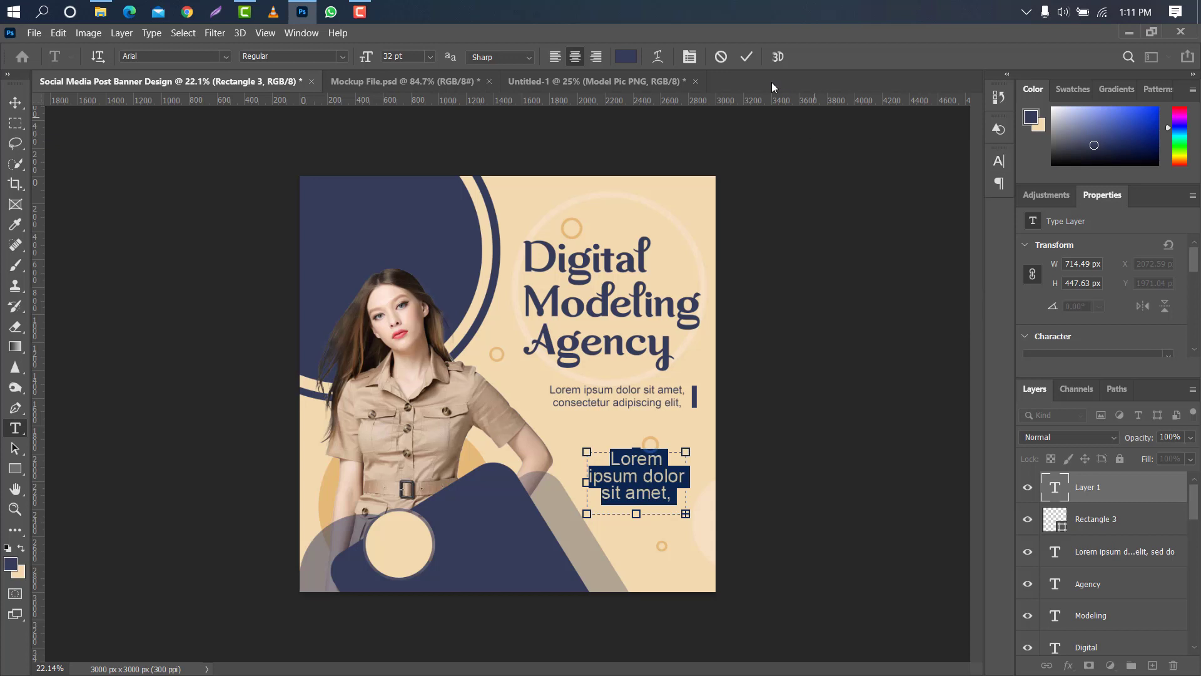
click(747, 58)
Step: Scale the larger Lorem ipsum text to about 111% and move it down to about X 2041 px, Y 2159 px
key(ctrl+t)
drag(670, 487, 669, 490)
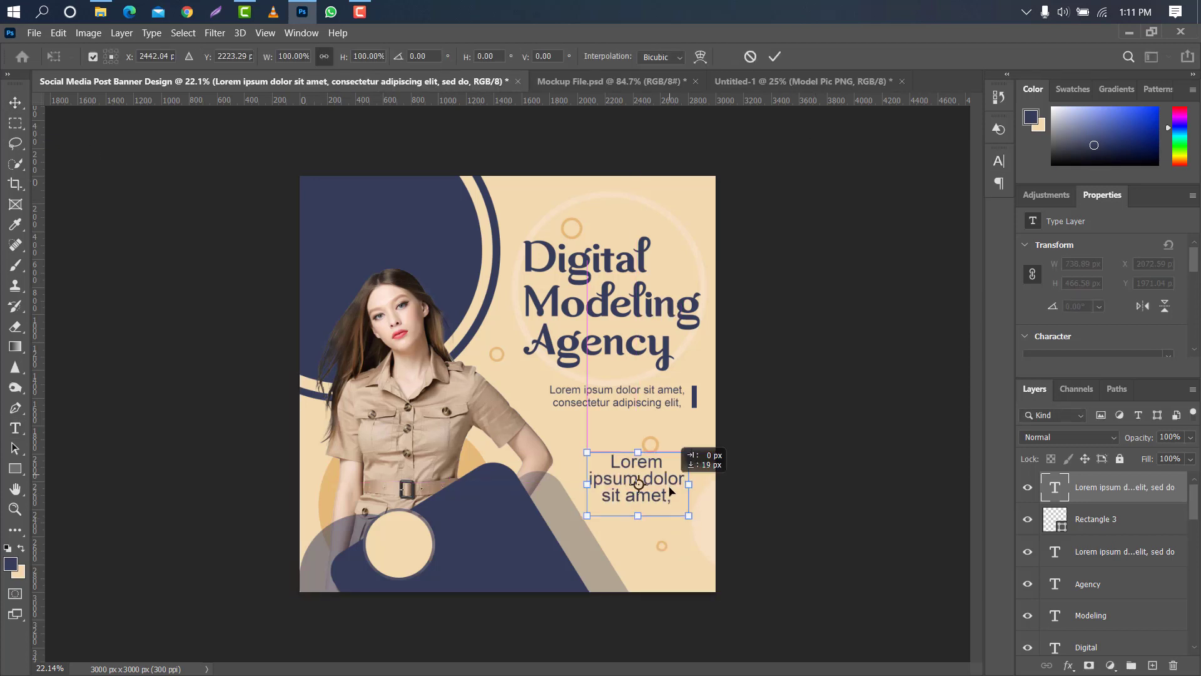
drag(670, 486, 670, 497)
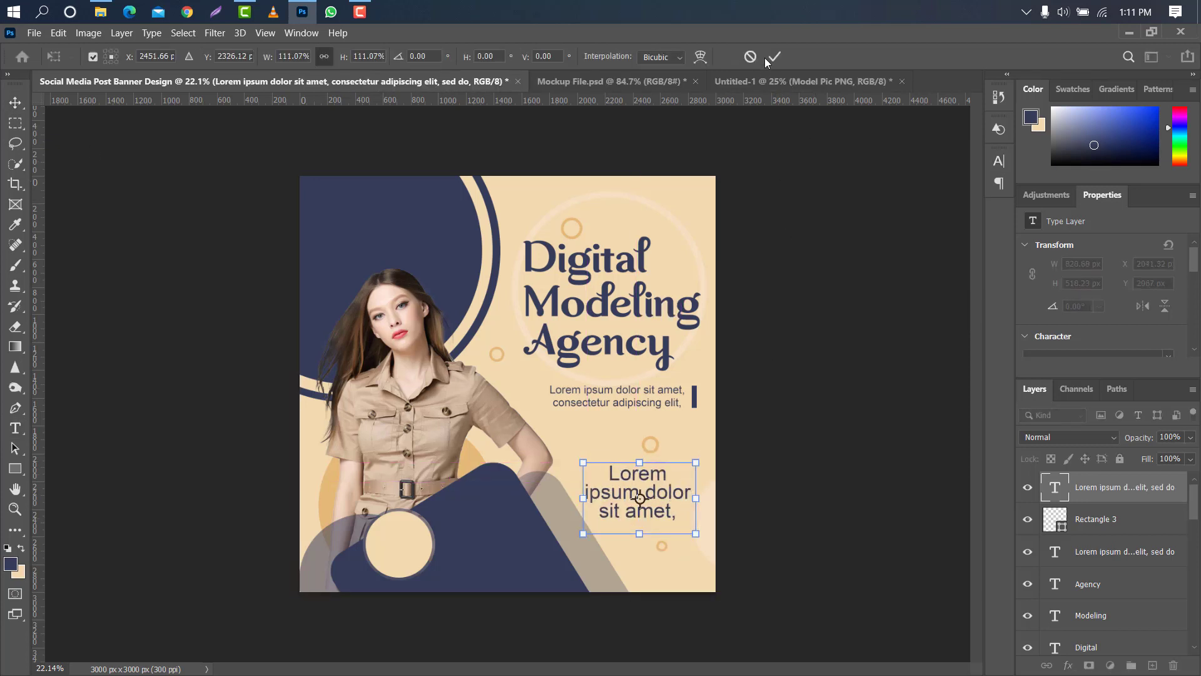
click(774, 57)
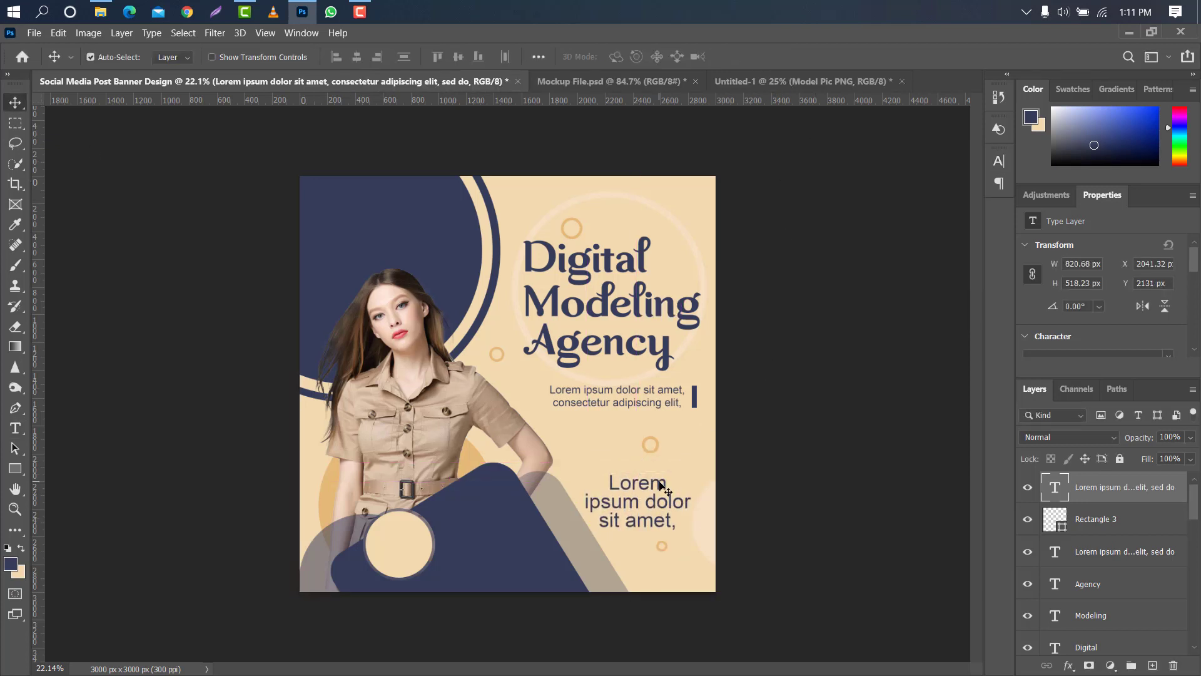
Step: Add the text "LEARN" in Arial Regular 32 pt over the cream circle on the navy shape
click(15, 430)
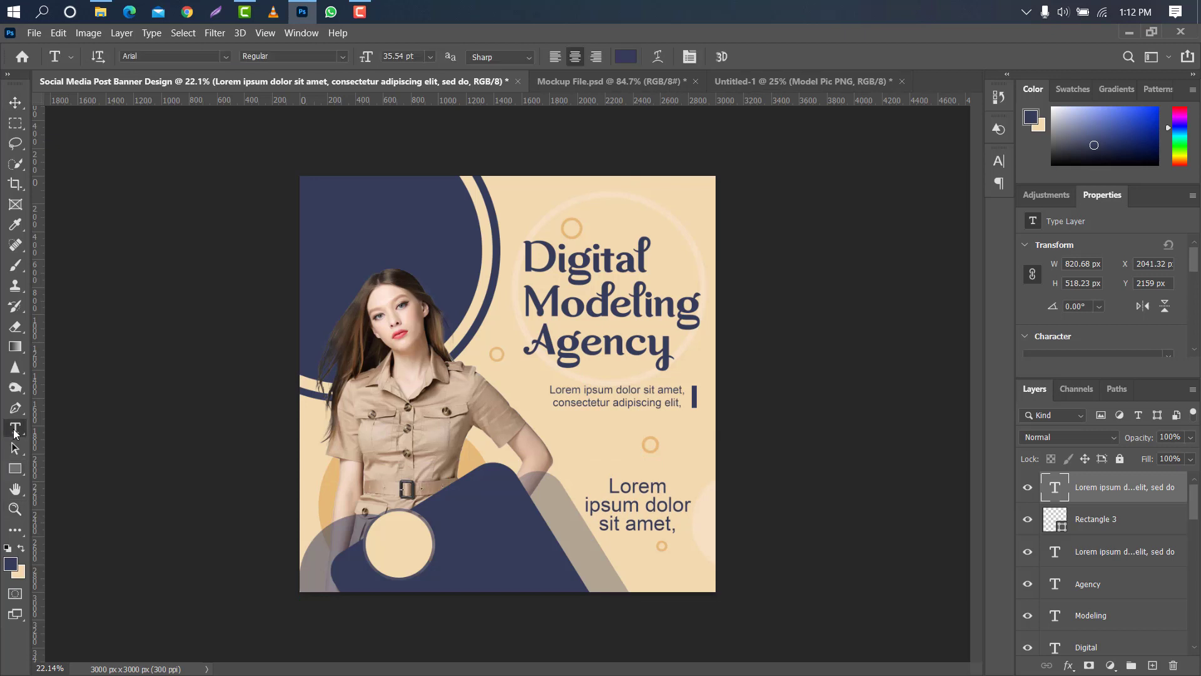
click(382, 527)
key(BackSpace)
text(LE)
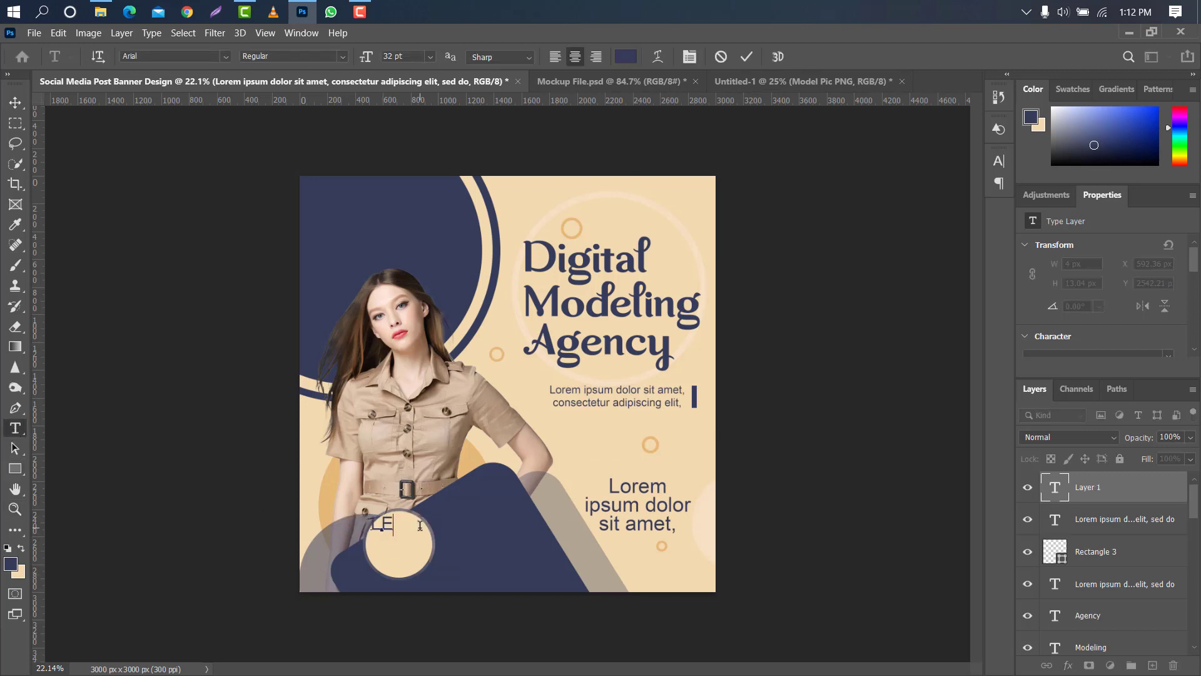
text(ARN)
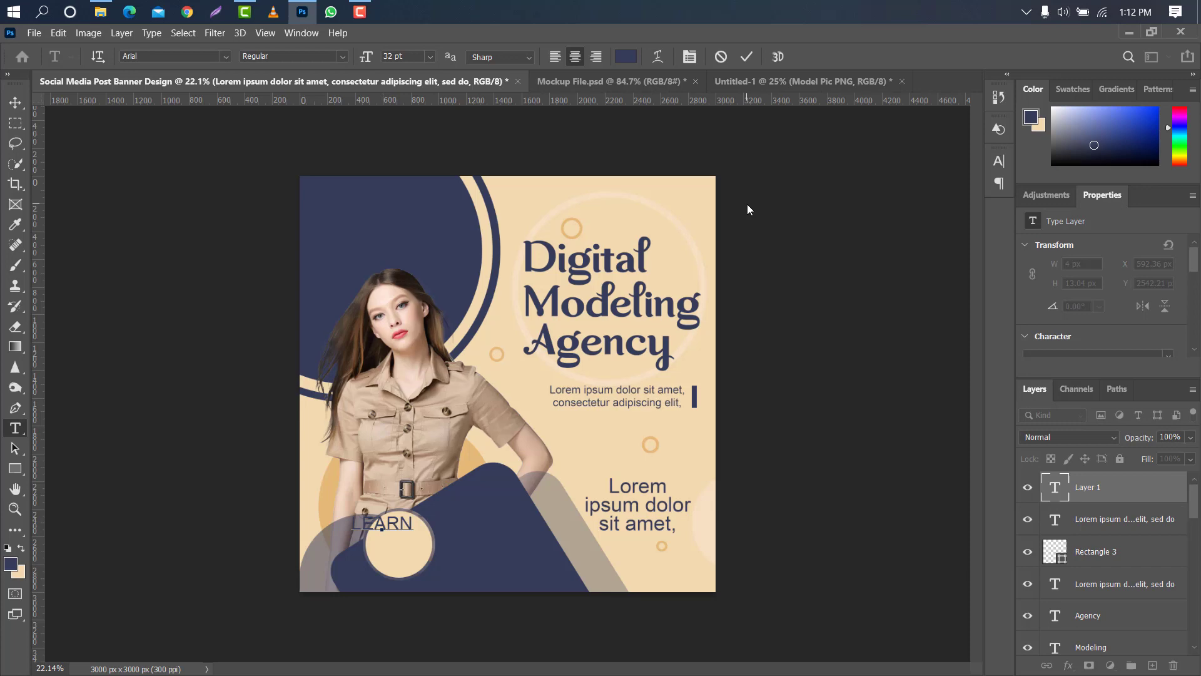
click(747, 57)
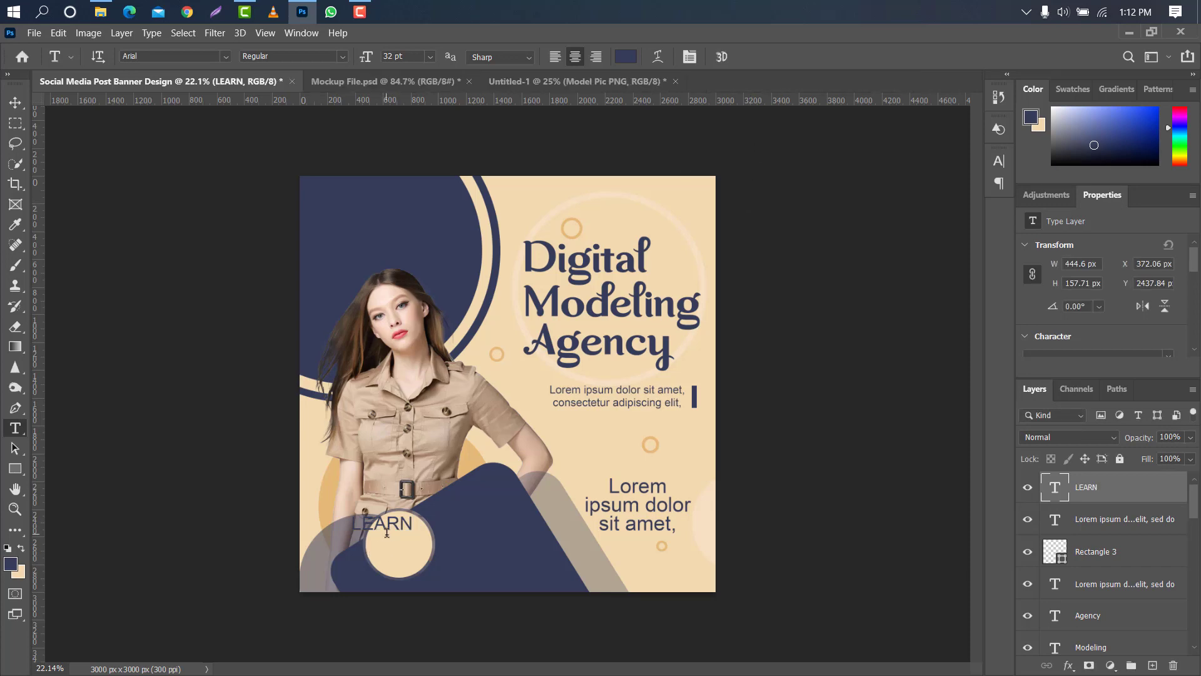
Step: Scale "LEARN" to about 77% and place it inside the cream circle, slightly above its middle
key(ctrl+t)
scroll(388, 537, up, 3)
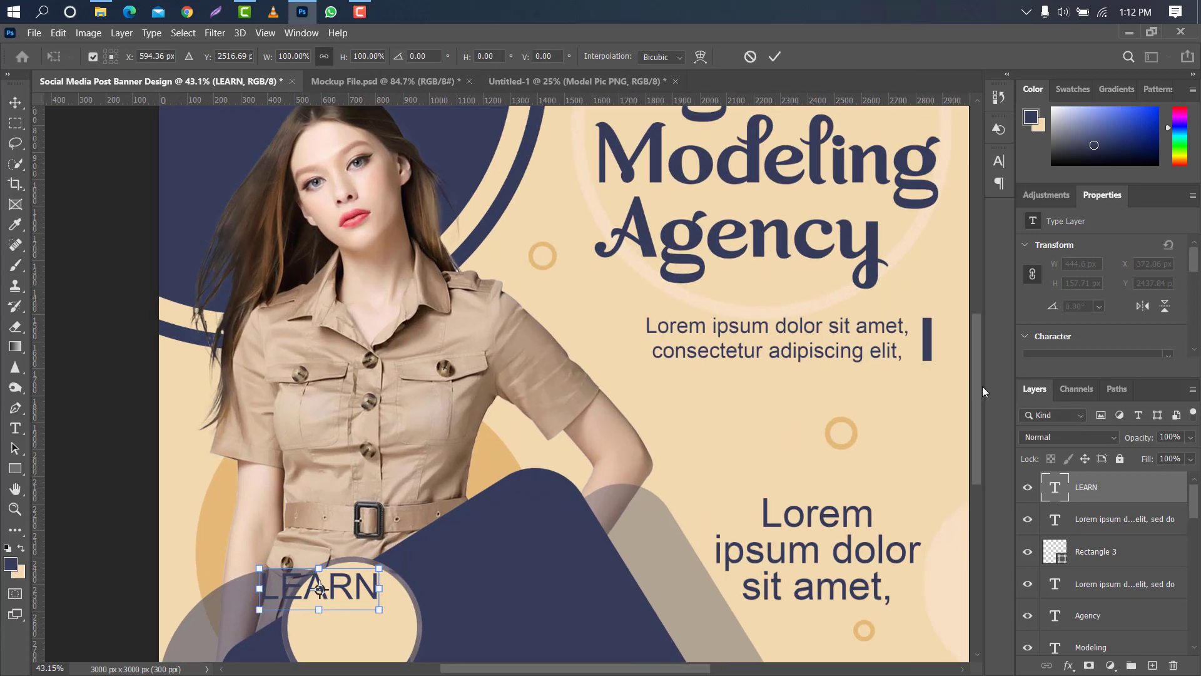
drag(979, 389, 975, 438)
mouse_move(379, 422)
mouse_down()
mouse_move(330, 421)
mouse_move(375, 443)
mouse_up()
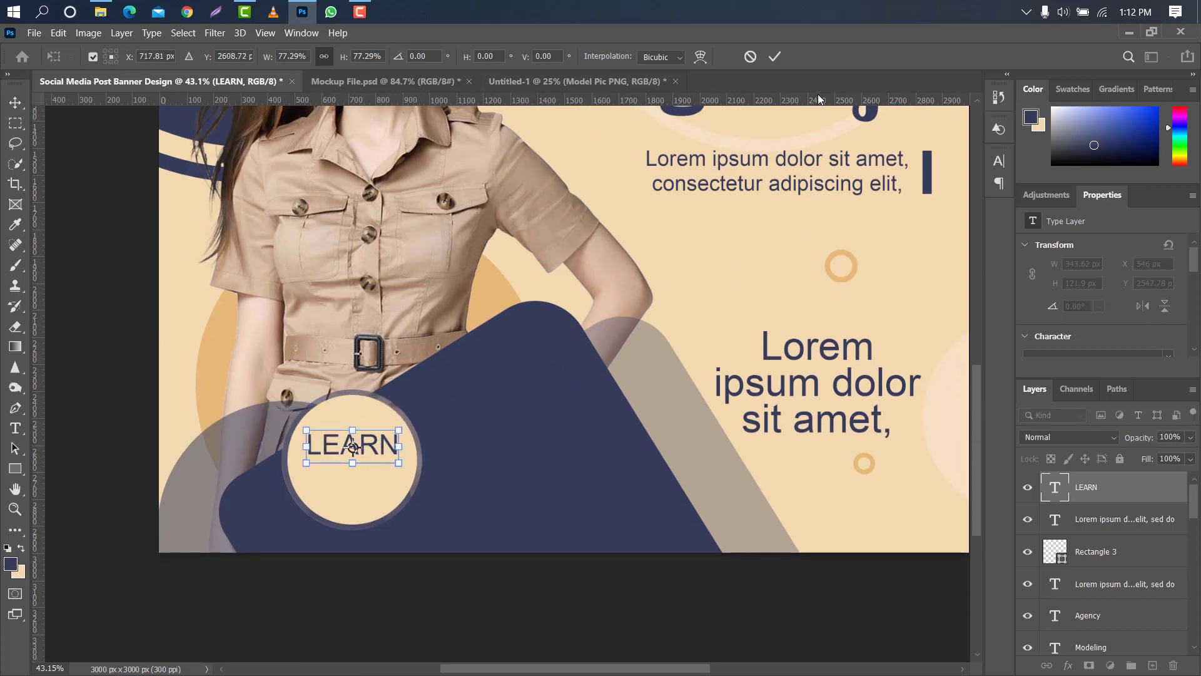
click(776, 56)
Step: Set "LEARN" in Arial Bold and nudge it slightly within the cream circle
click(1000, 161)
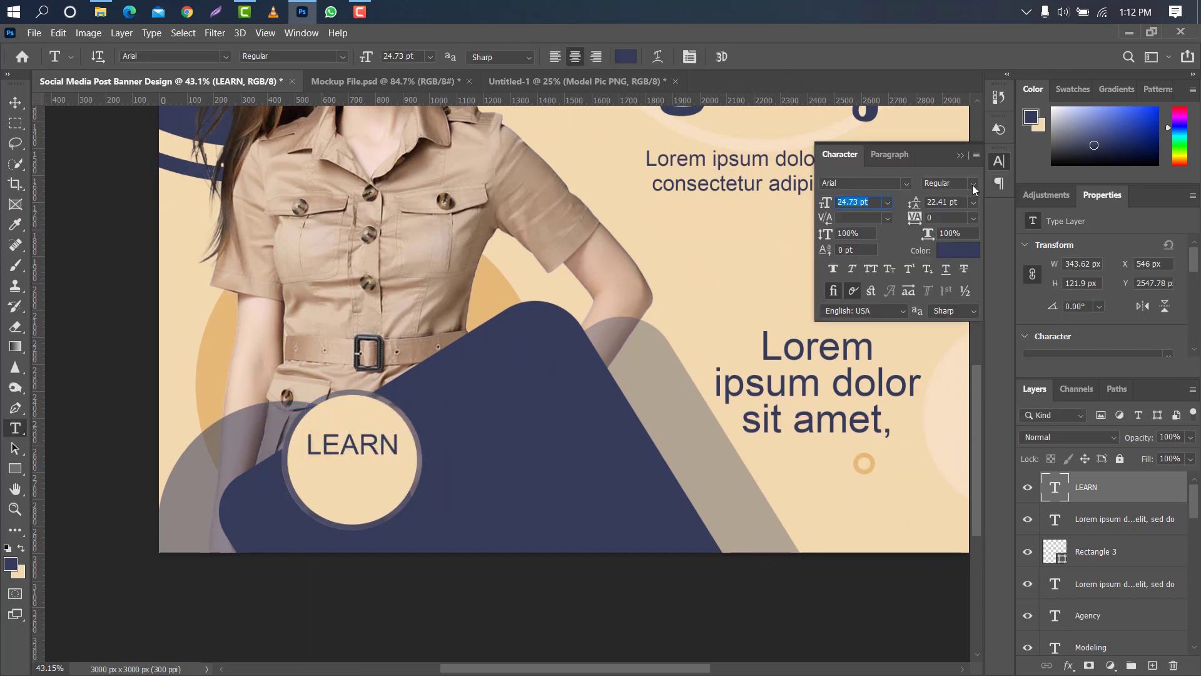
click(973, 186)
click(966, 234)
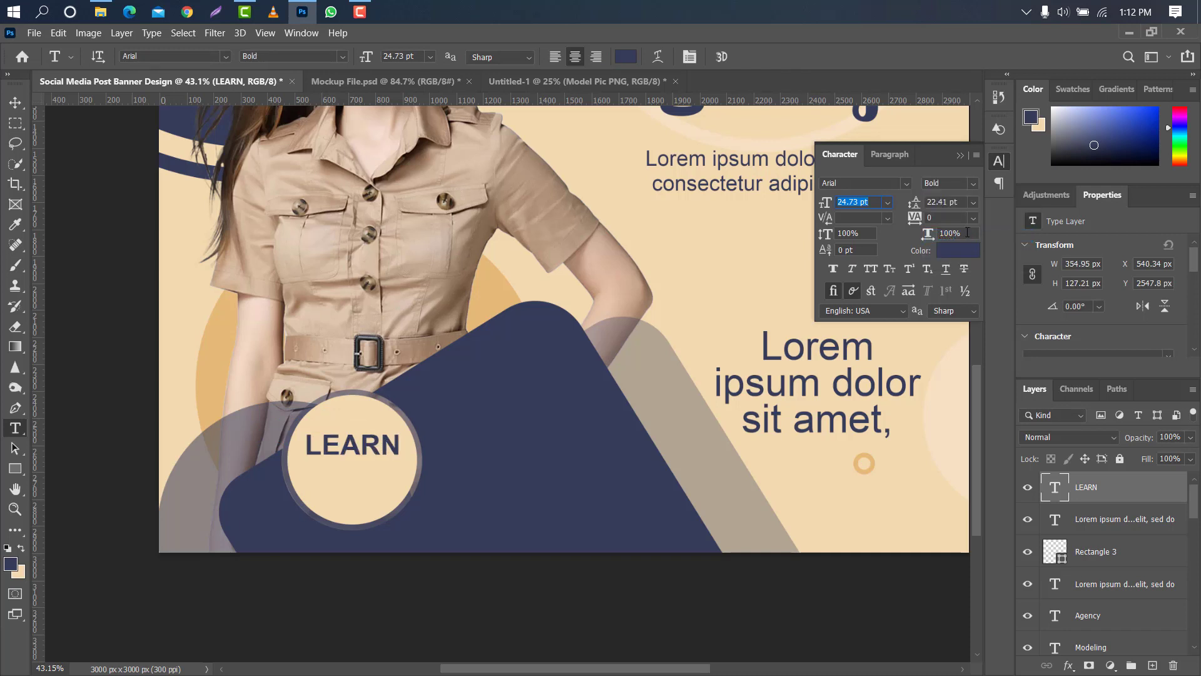
click(959, 156)
key(v)
drag(367, 448, 369, 449)
Step: Duplicate "LEARN", move the copy about 88 px down inside the circle, and change its text to "MORE"
drag(1128, 498, 1152, 665)
key(ctrl+t)
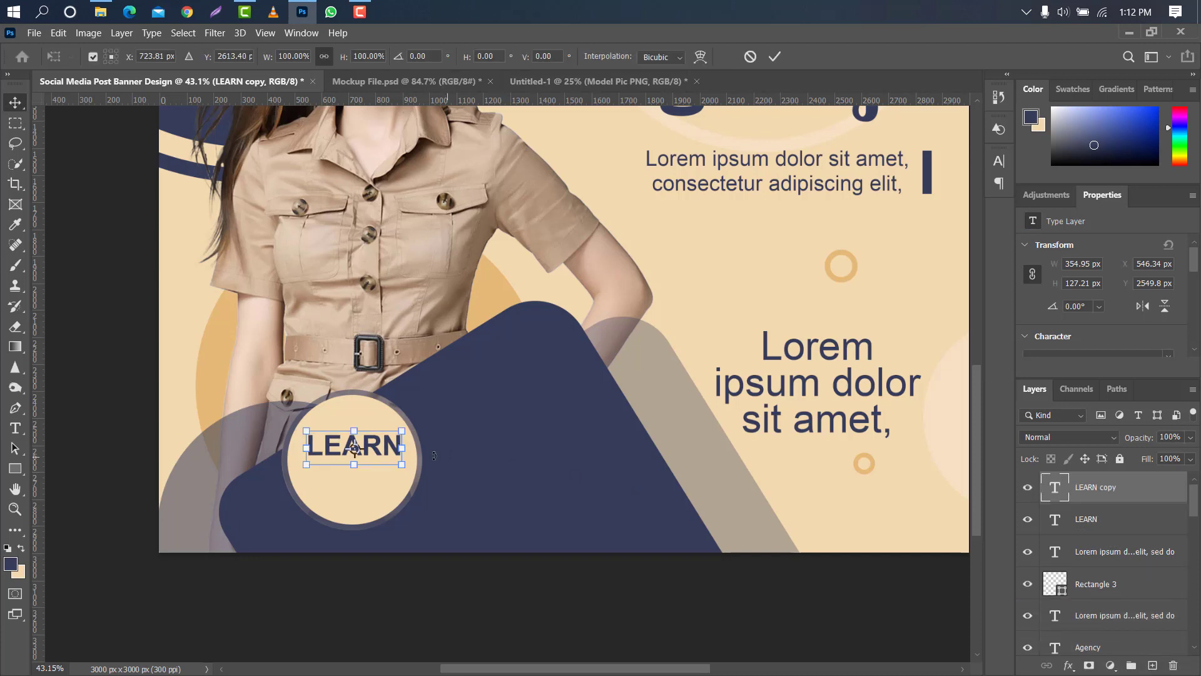
drag(382, 449, 382, 473)
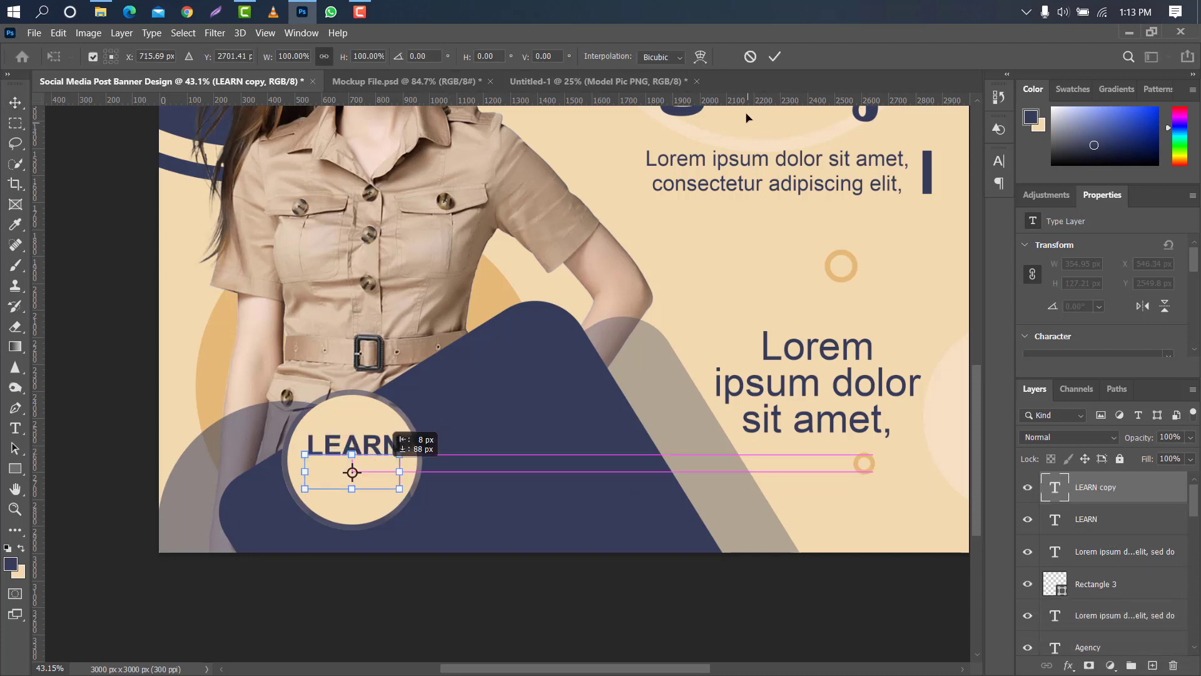
click(774, 56)
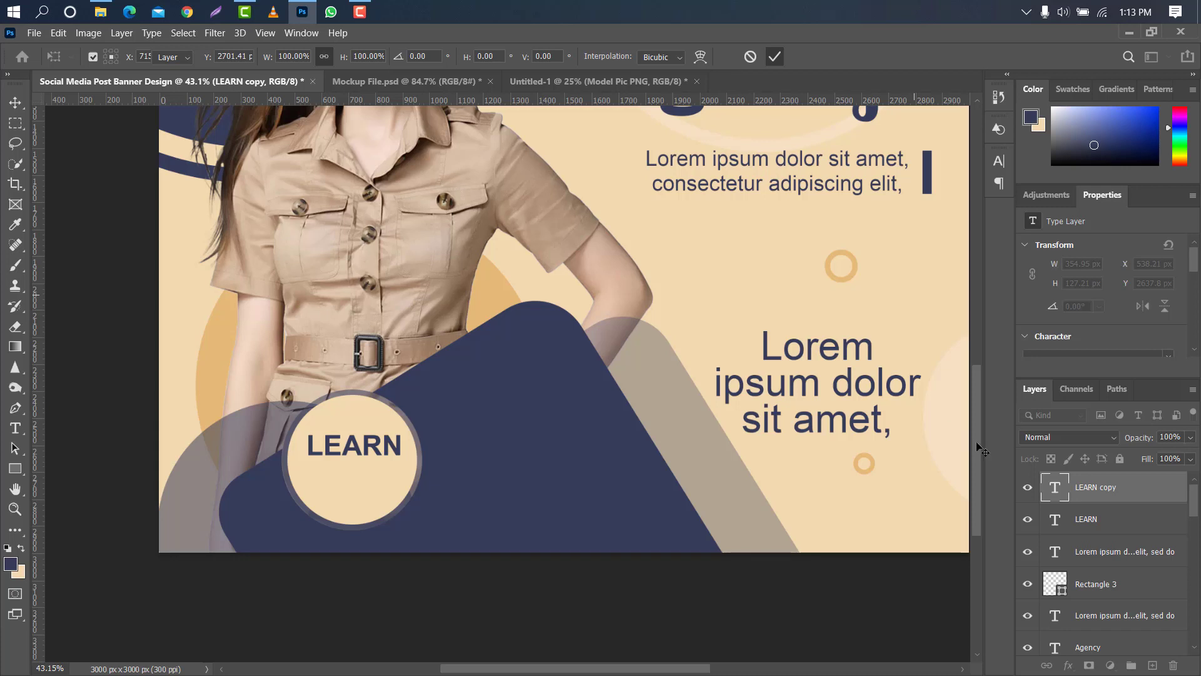
double_click(1055, 490)
key(BackSpace)
text(M)
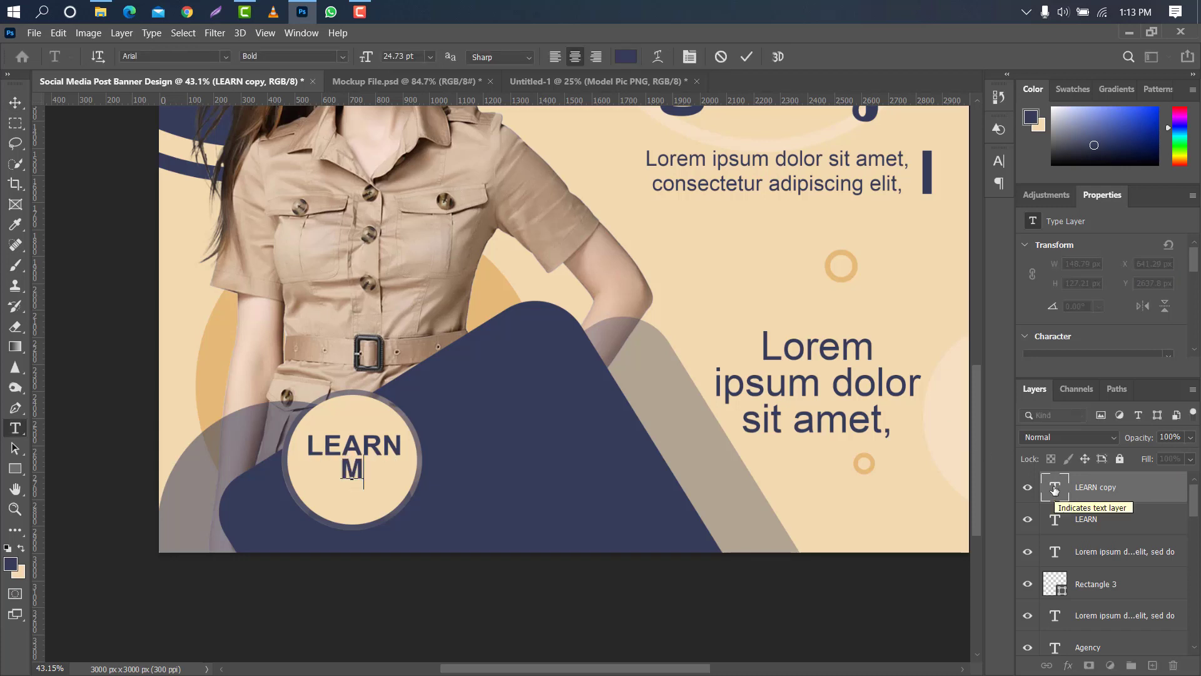
text(ORE)
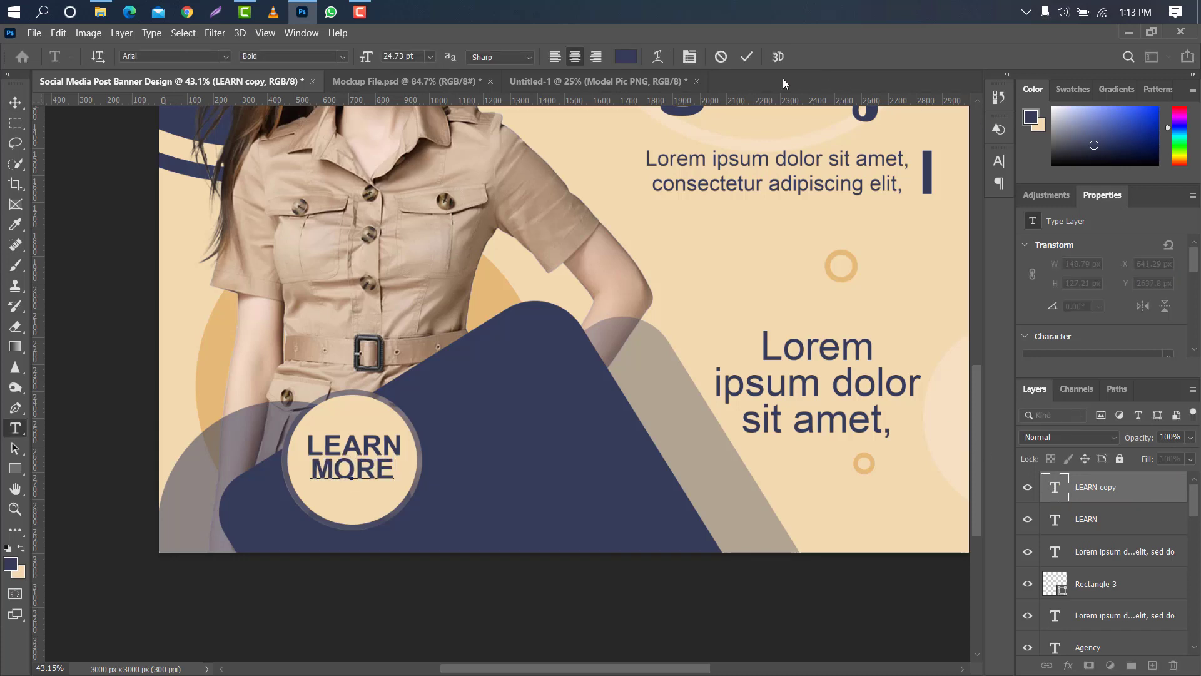
click(747, 57)
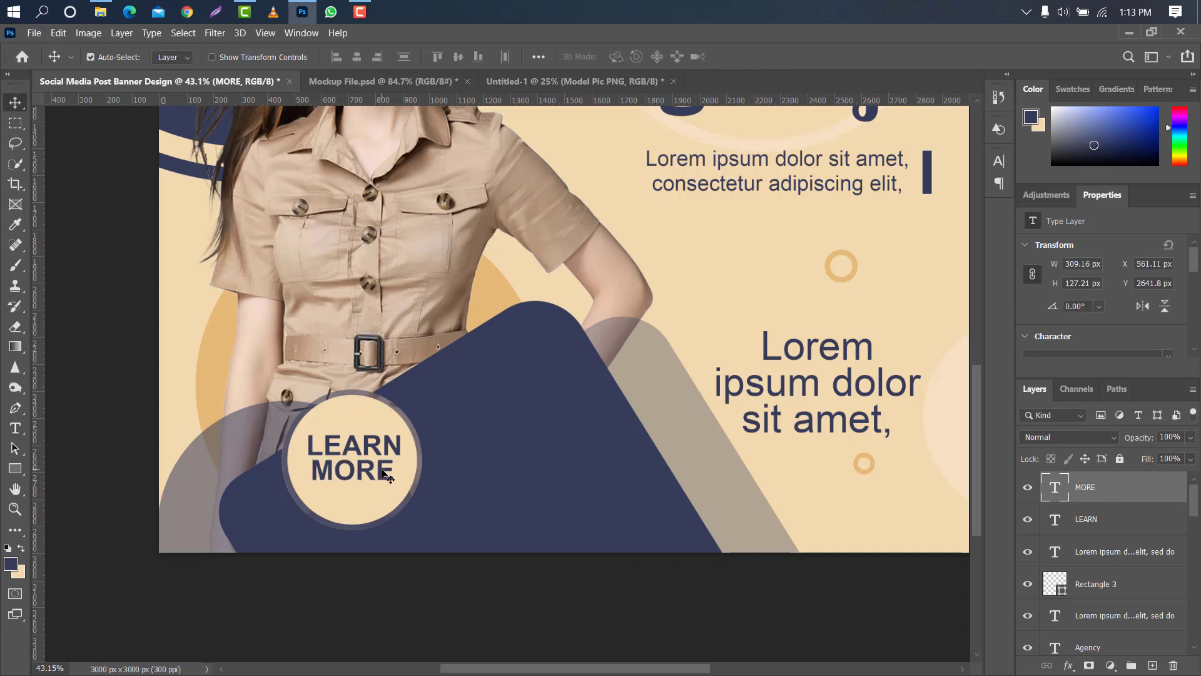
Step: Move "LEARN" and "MORE" together so that both lines sit centred in the cream circle
ctrl+click(1104, 521)
drag(396, 477, 394, 479)
key(ctrl+t)
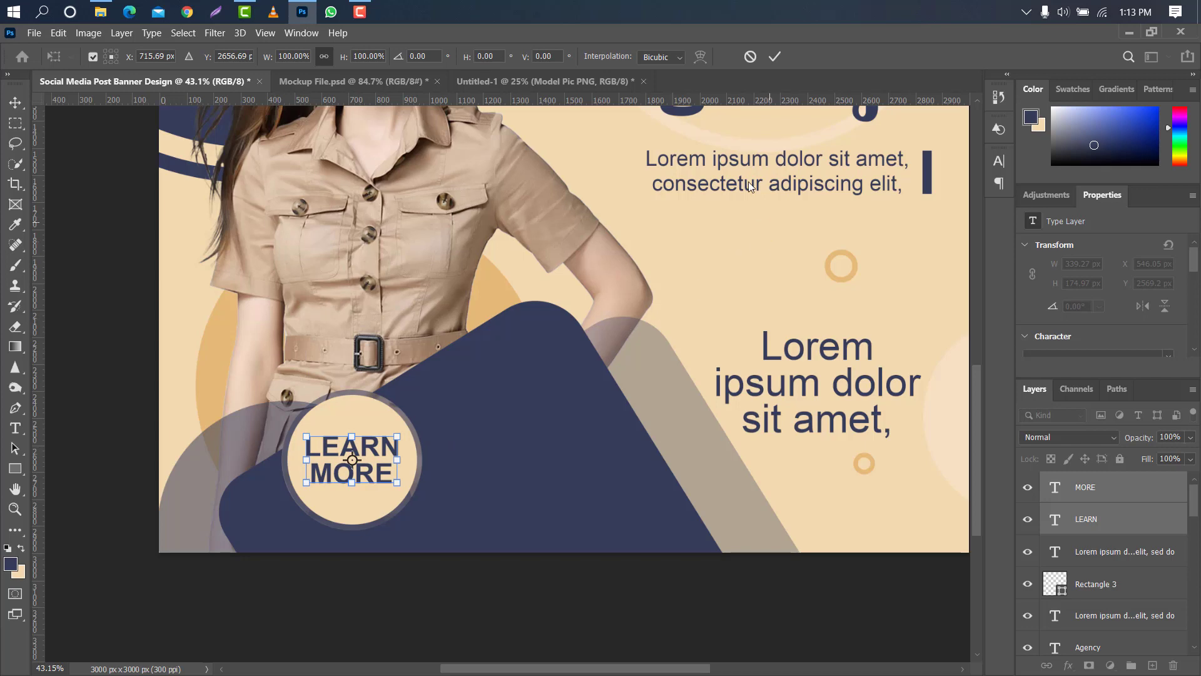
click(774, 56)
Step: Duplicate the cream circle into two small circles and place them one below the other near the navy shape's right edge
scroll(825, 429, up, 3)
drag(975, 376, 976, 449)
click(314, 380)
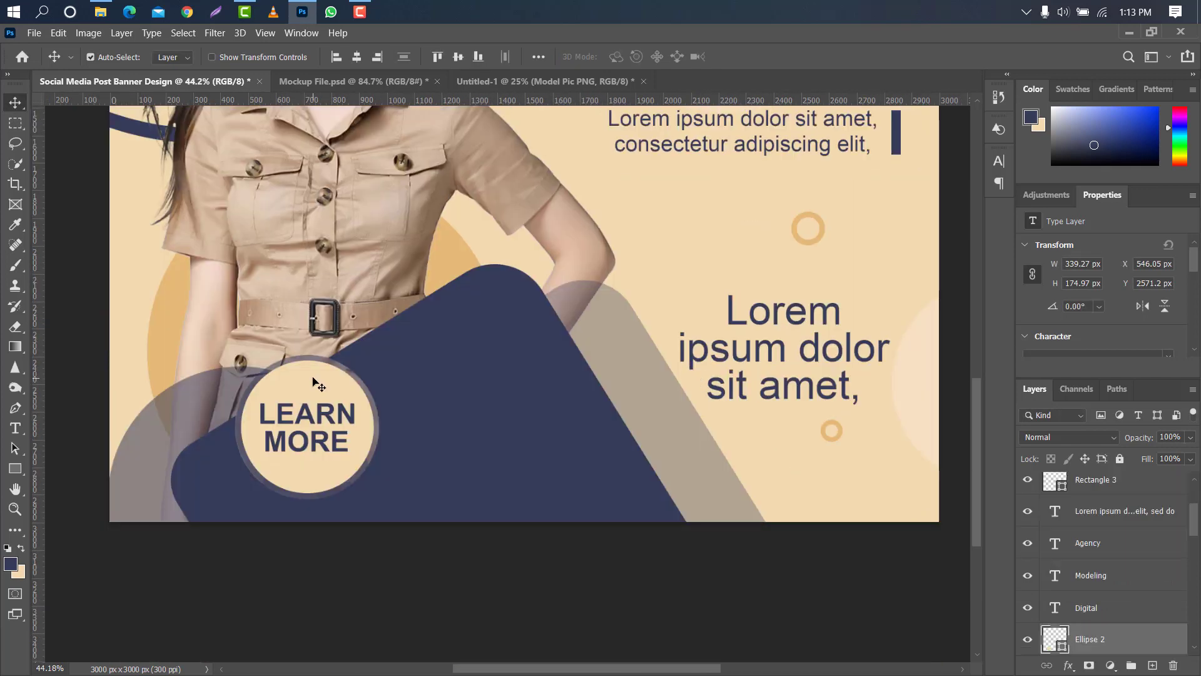
drag(1159, 641, 1152, 665)
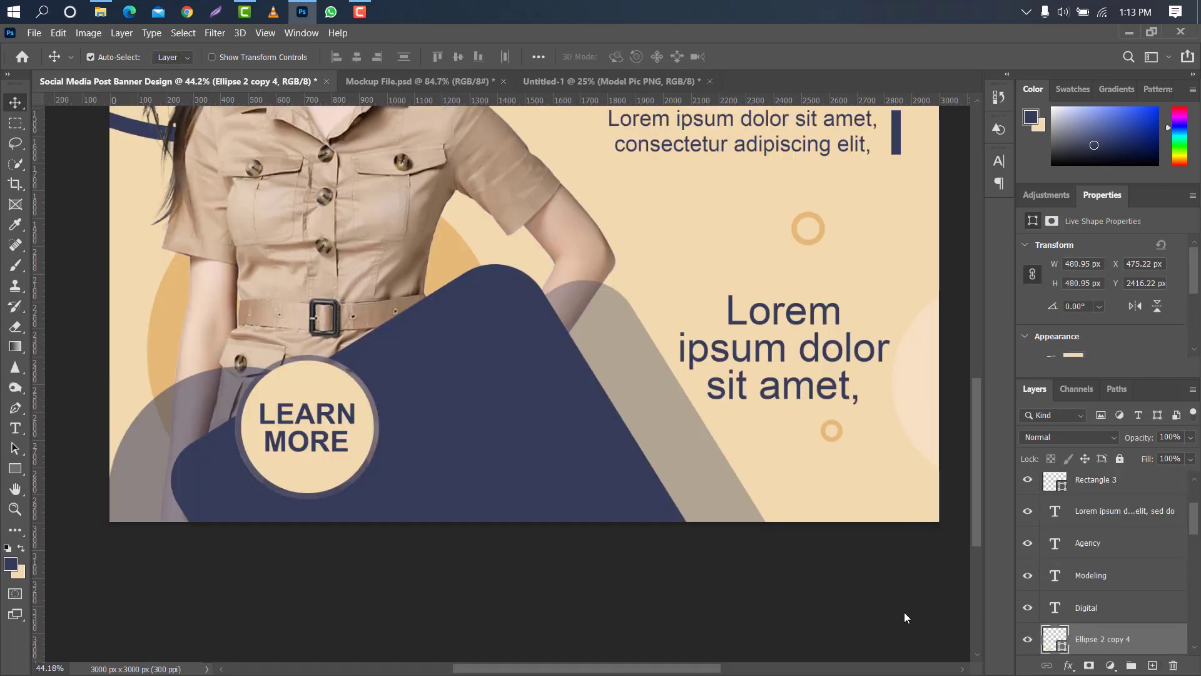
key(ctrl+t)
drag(348, 407, 616, 470)
click(774, 58)
Step: Place the icons clipart4338324.png and iconfinder_Internet_Line-01_1587489.png from the Icon folder into the banner document
click(100, 11)
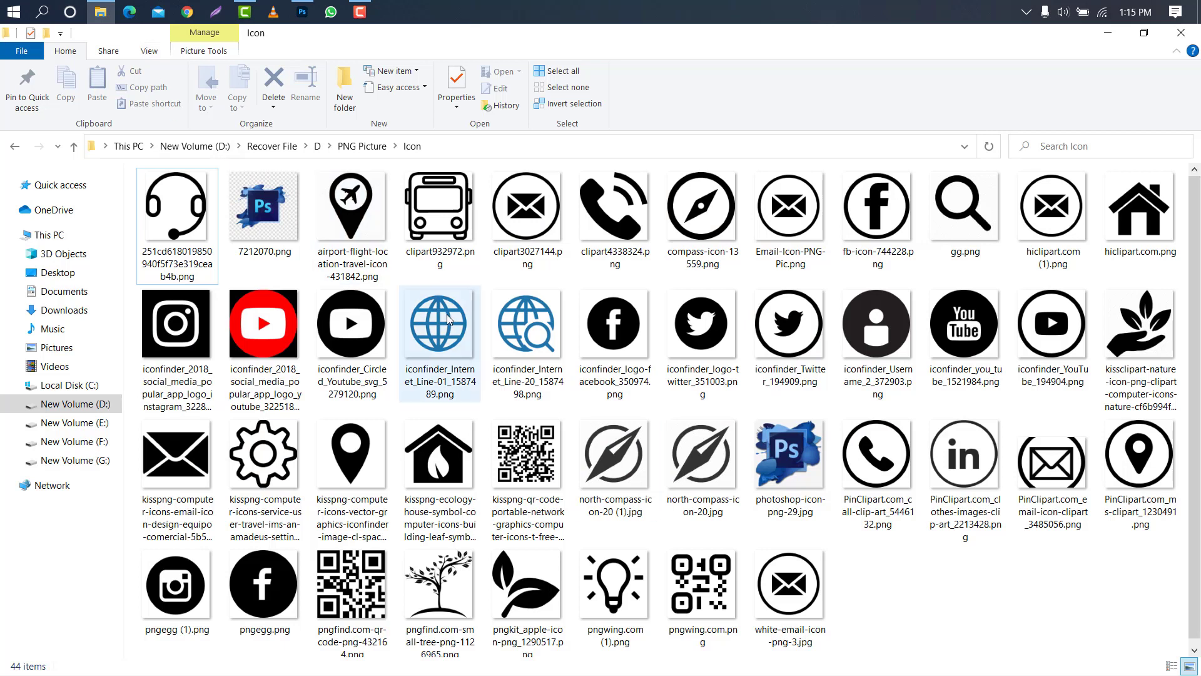
click(442, 317)
ctrl+click(588, 221)
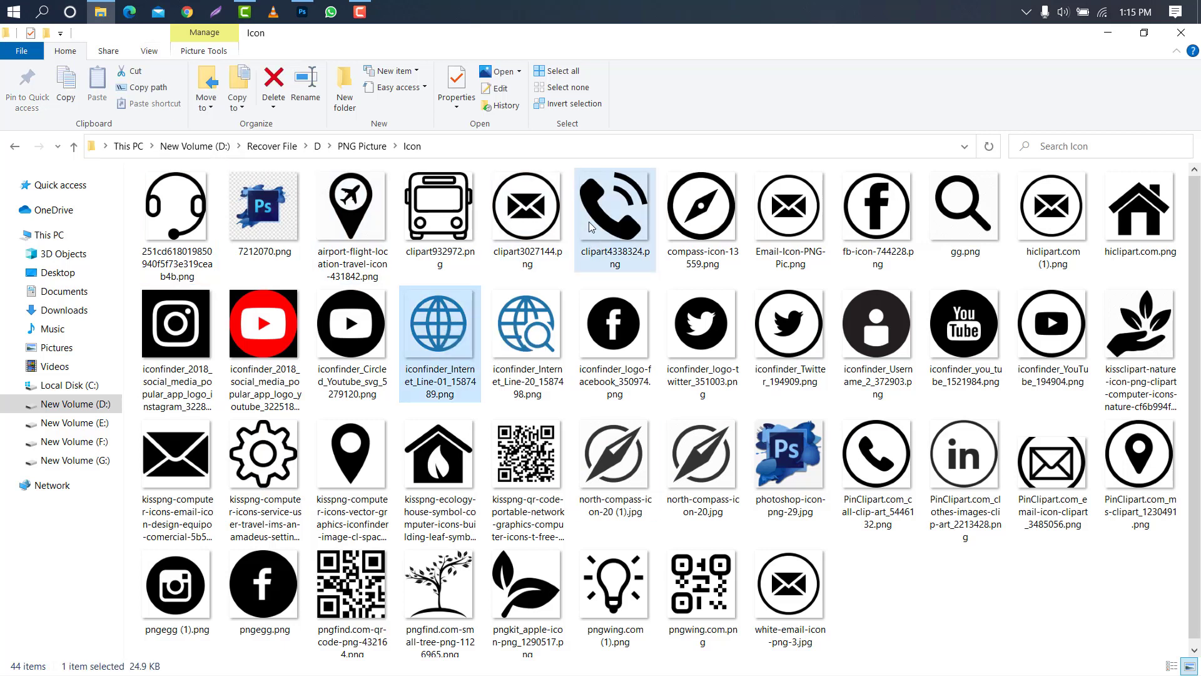
drag(604, 221, 498, 330)
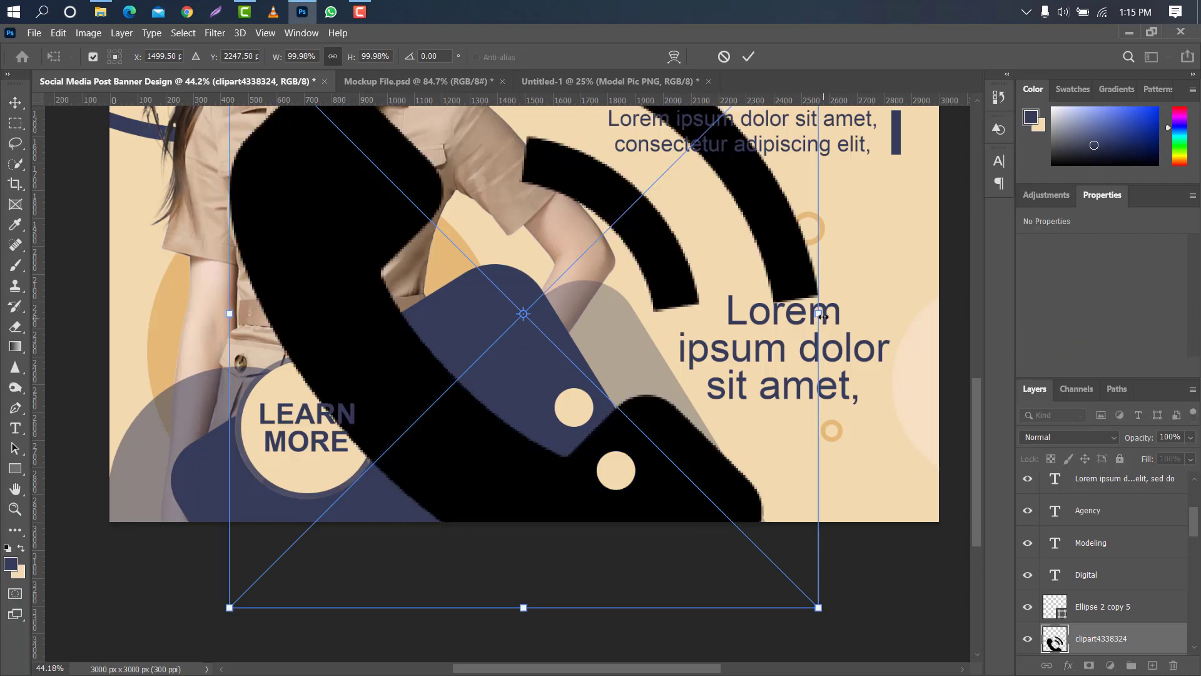
Step: Scale the phone icon to about 4.37% and centre it on the upper small cream circle
drag(823, 317, 523, 371)
scroll(474, 365, up, 5)
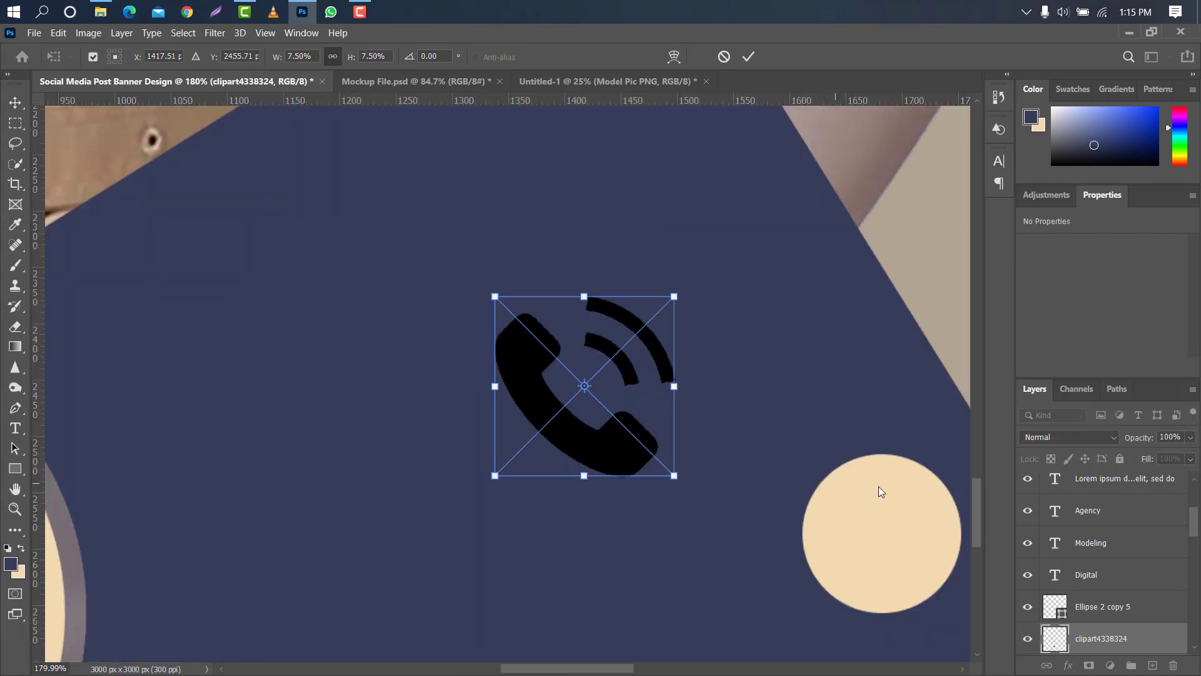
drag(620, 669, 656, 669)
drag(976, 499, 982, 517)
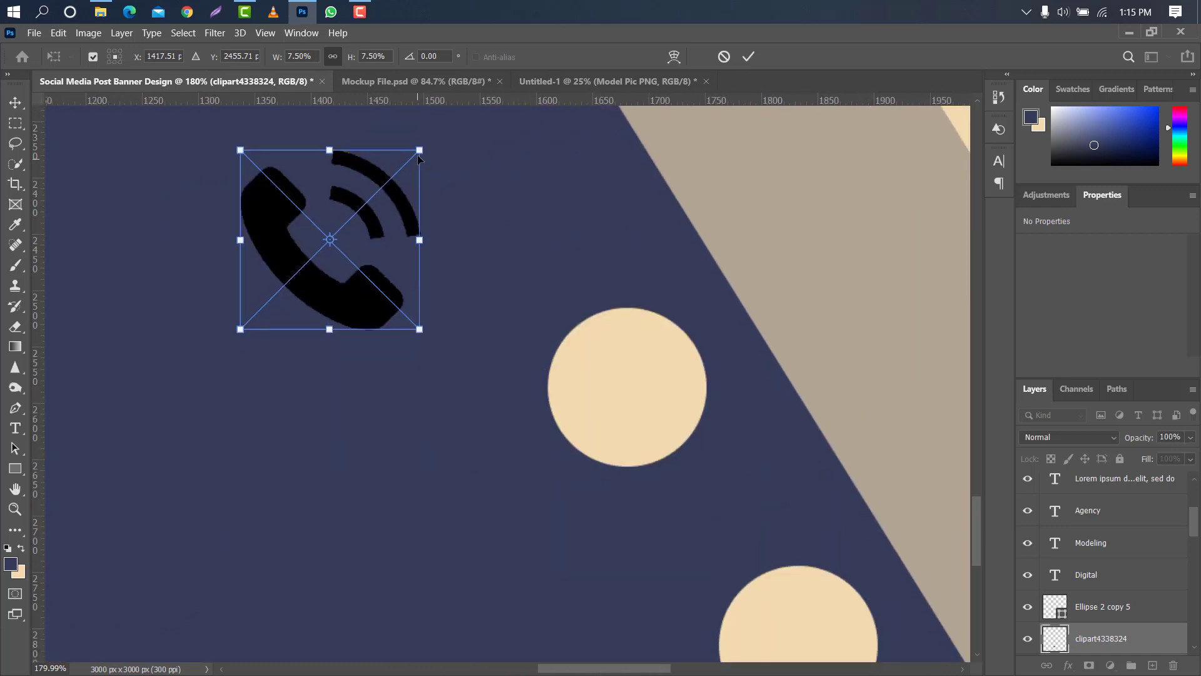
drag(419, 150, 336, 228)
drag(288, 299, 620, 405)
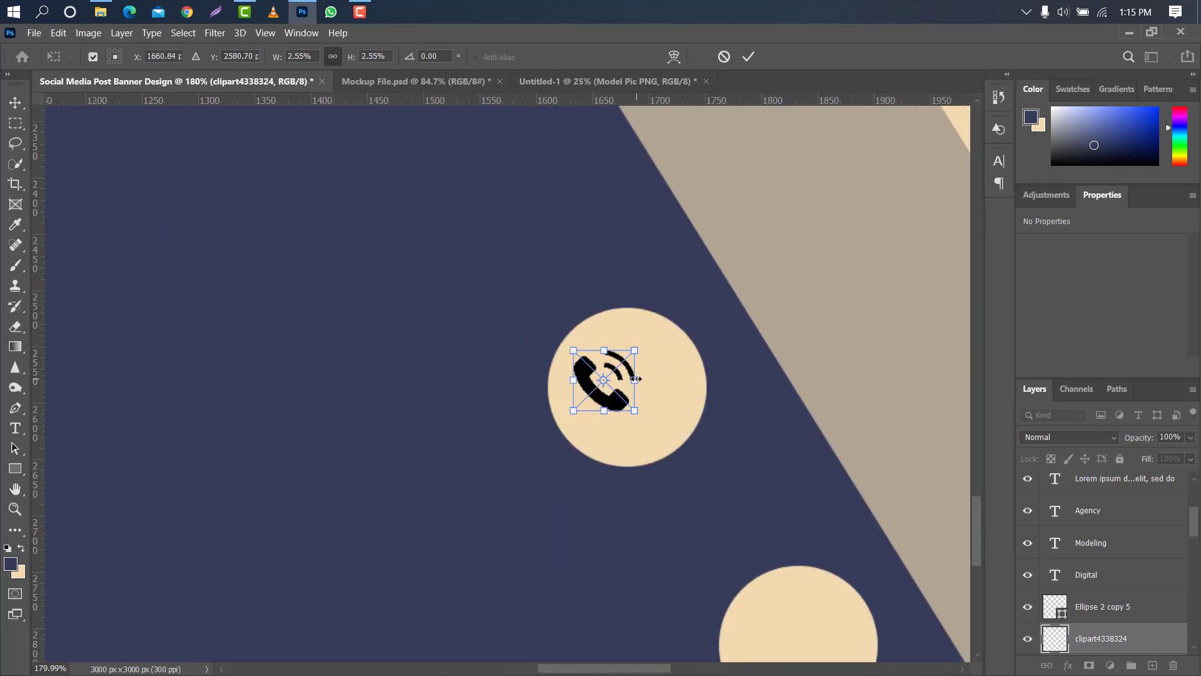
drag(680, 379, 662, 394)
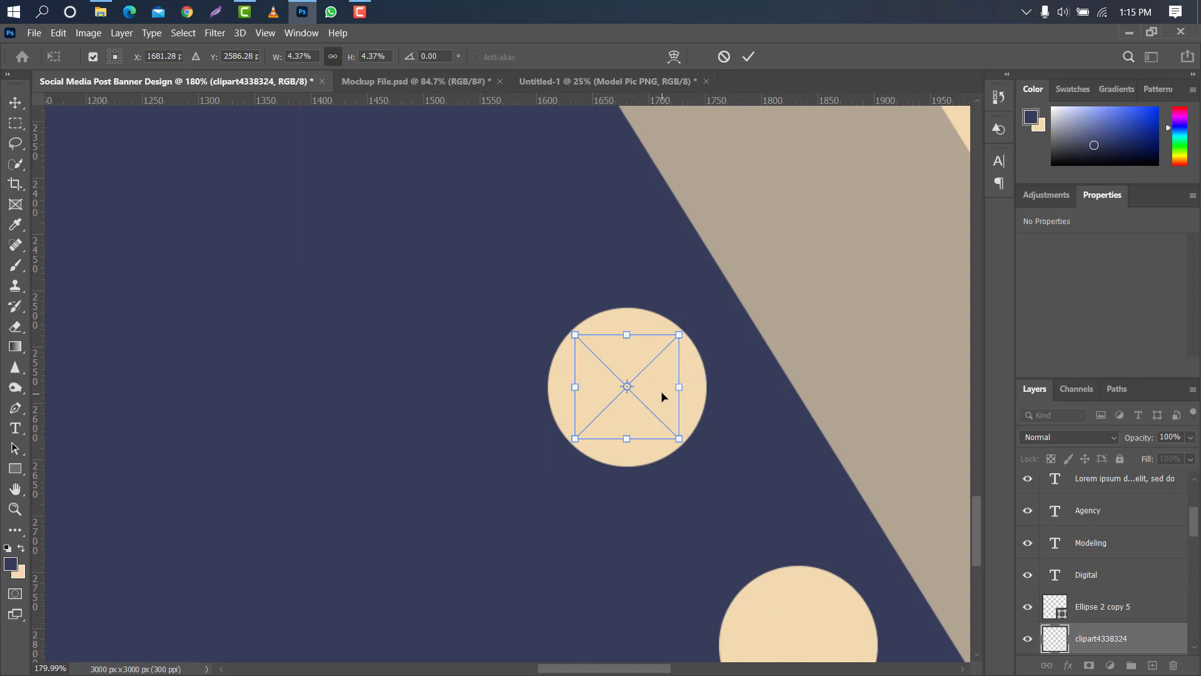
click(751, 57)
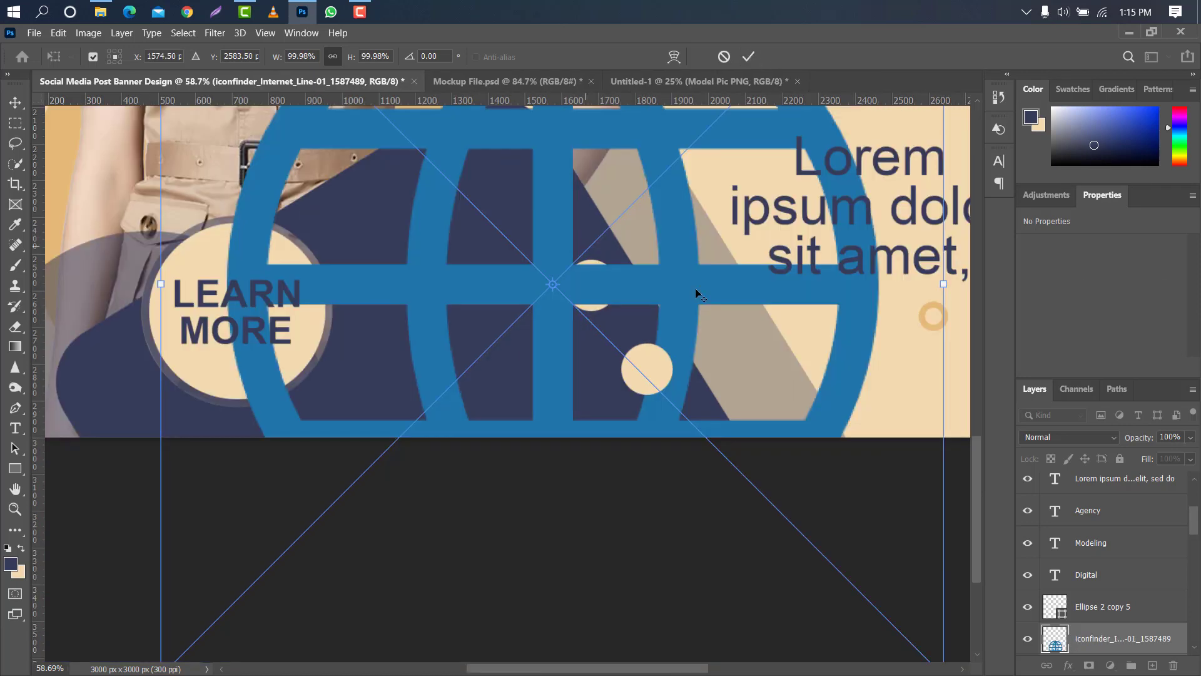
Step: Scale the globe icon to about 5.94%, bring it in front of the lower small cream circle and centre it there
drag(951, 284, 655, 360)
scroll(655, 360, up, 6)
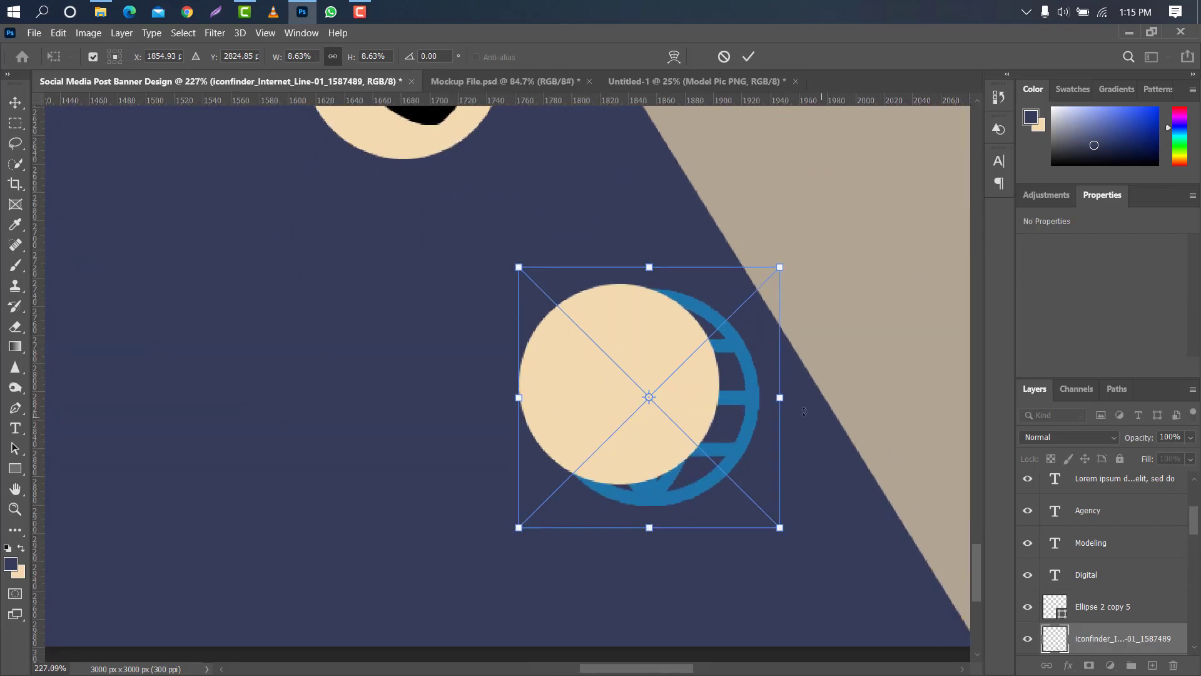
drag(780, 397, 738, 397)
drag(1134, 637, 1125, 601)
key(ctrl+t)
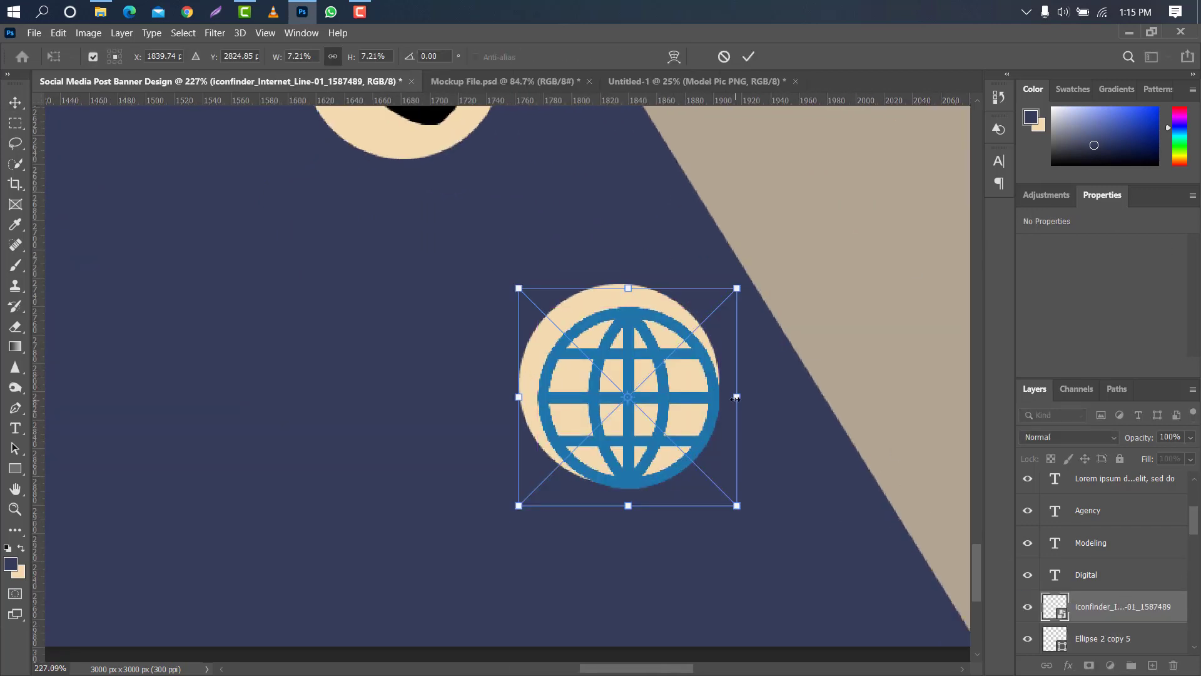
drag(673, 379, 663, 380)
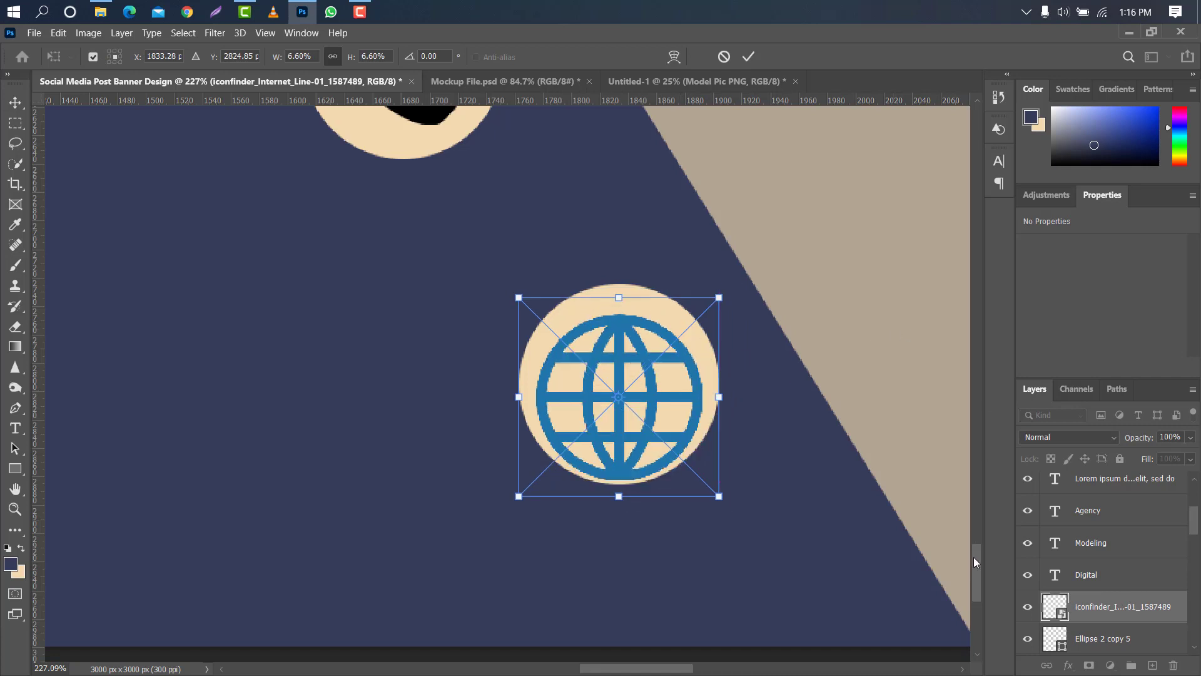
scroll(973, 561, up, 3)
drag(721, 561, 667, 547)
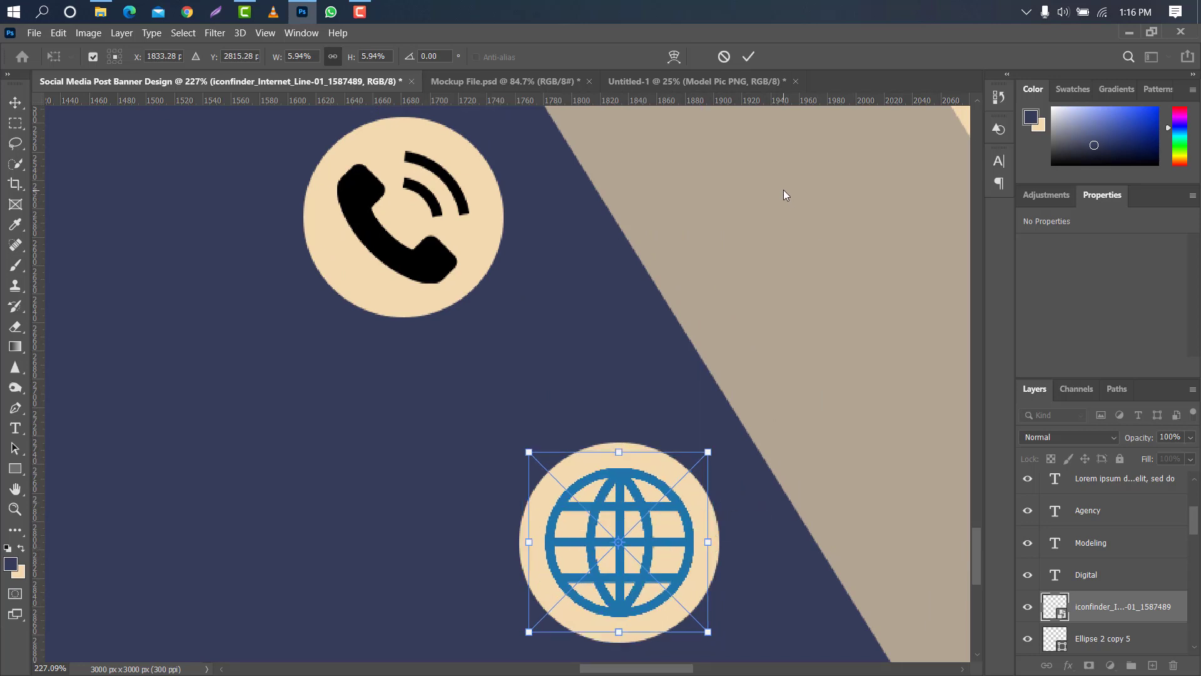
click(747, 59)
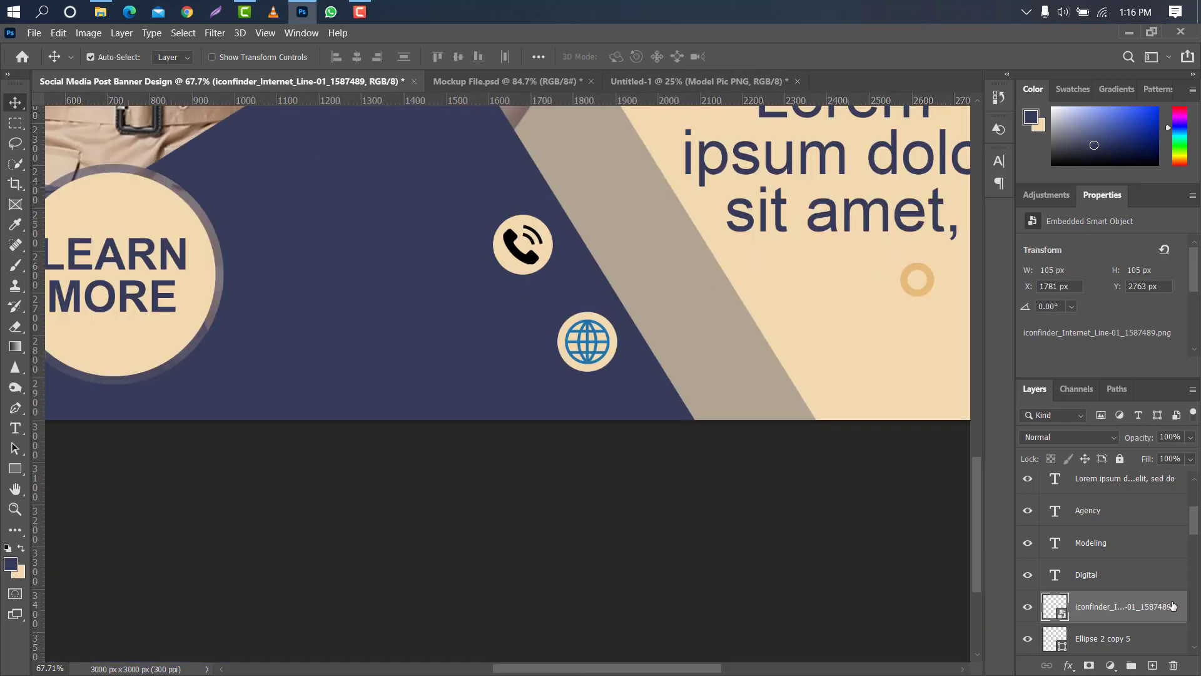
Step: Stack the globe and phone icon layers together above the small circles and group them
scroll(1169, 604, down, 2)
drag(1162, 602, 1155, 565)
ctrl+click(1157, 547)
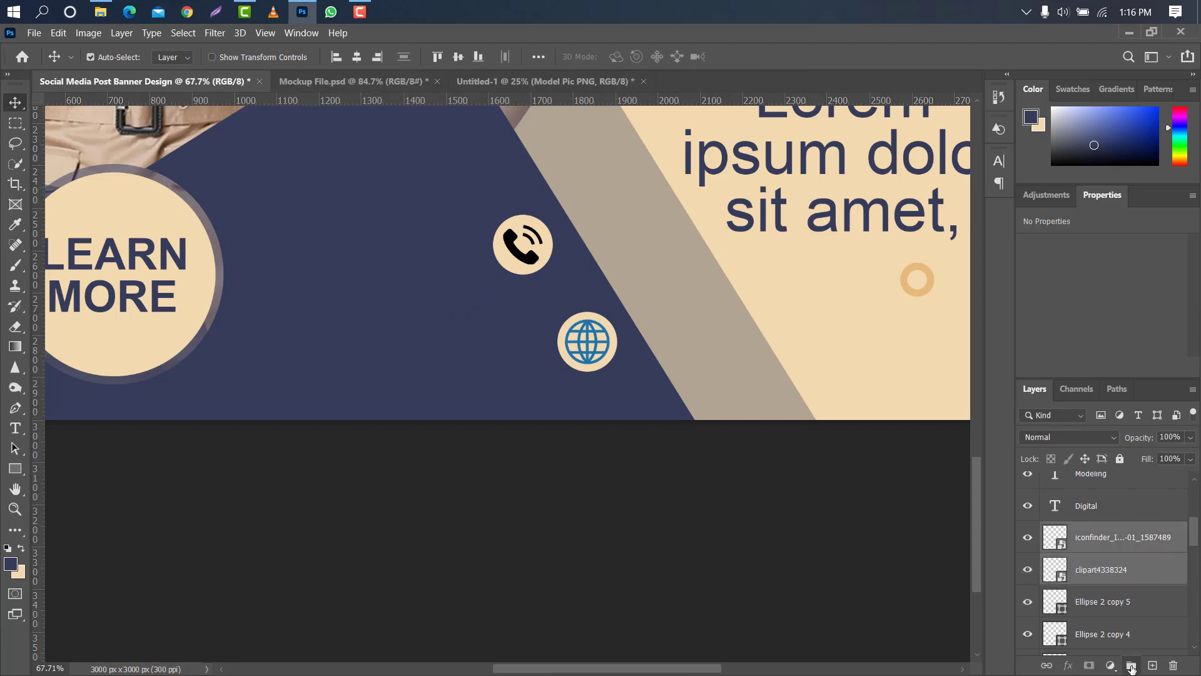
click(1131, 666)
Step: Apply a Color Overlay in the banner's navy #363d5a to the icon group
double_click(1153, 535)
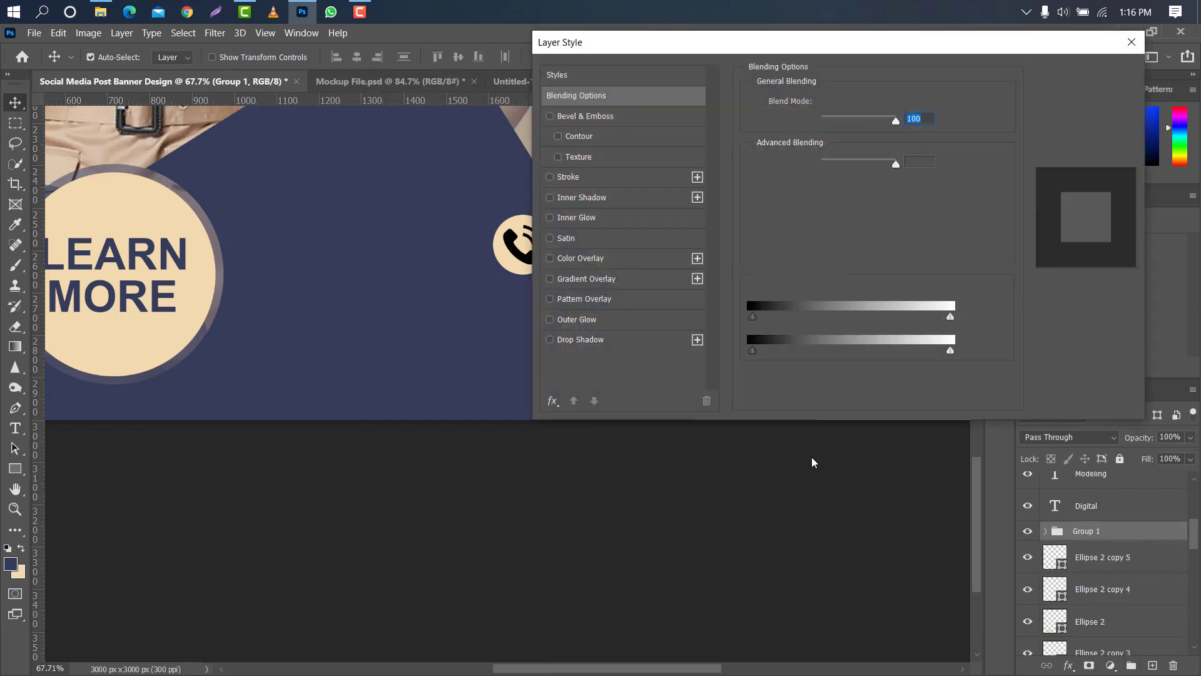
click(630, 260)
click(917, 105)
click(398, 233)
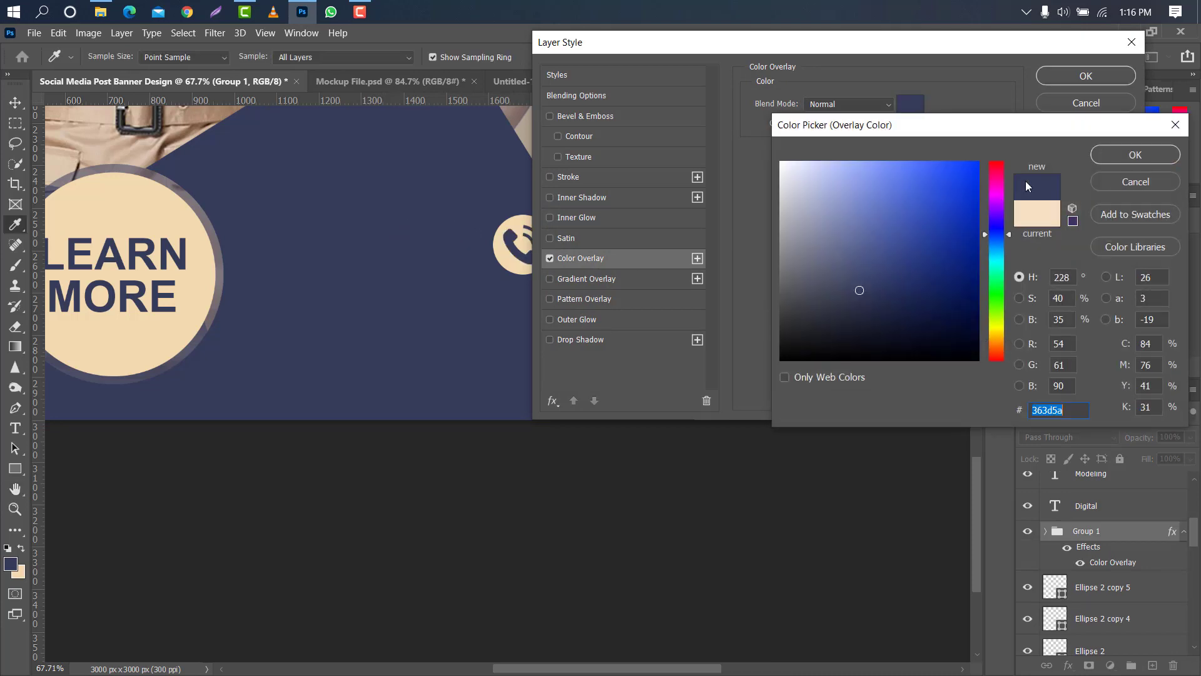
click(1126, 154)
click(1077, 77)
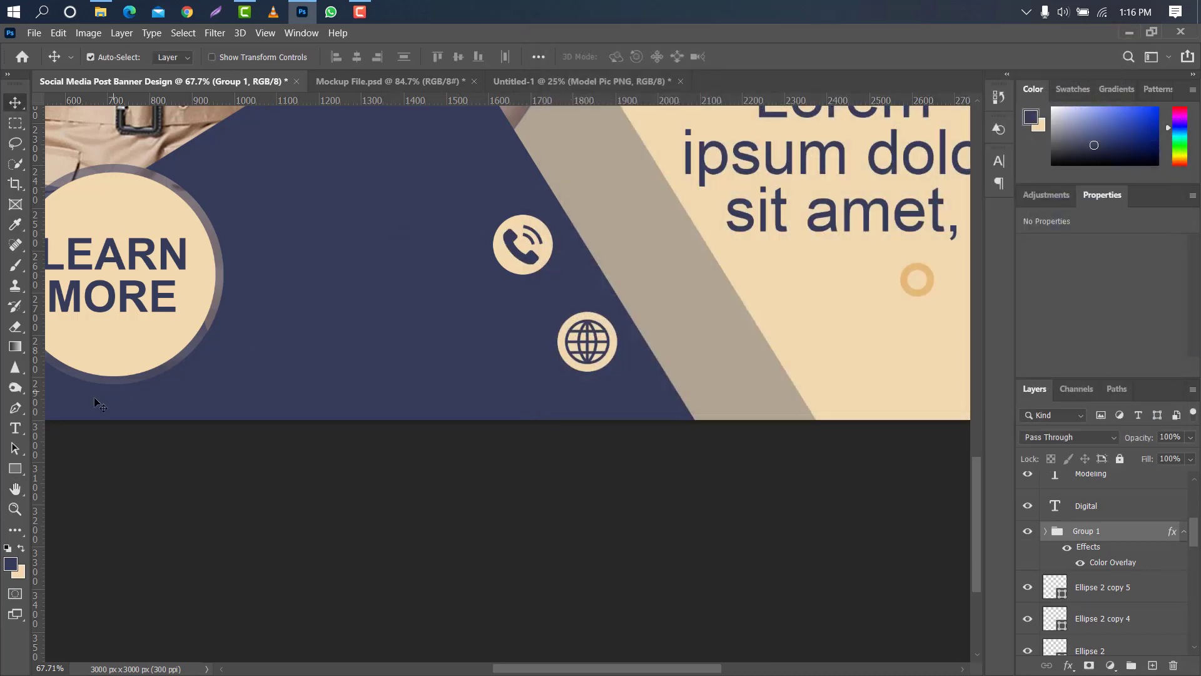
Step: Add the text "Contact Us:" in white #ffffff on the navy shape between the LEARN MORE circle and the phone icon
click(16, 427)
click(305, 249)
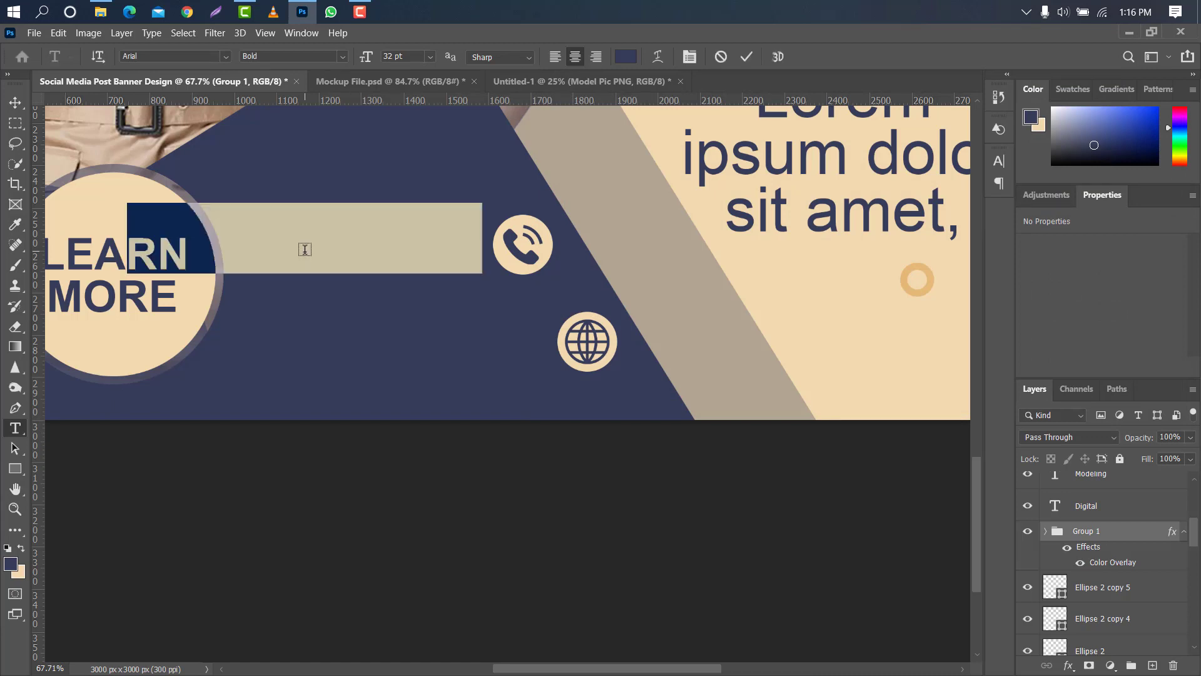
key(BackSpace)
click(626, 56)
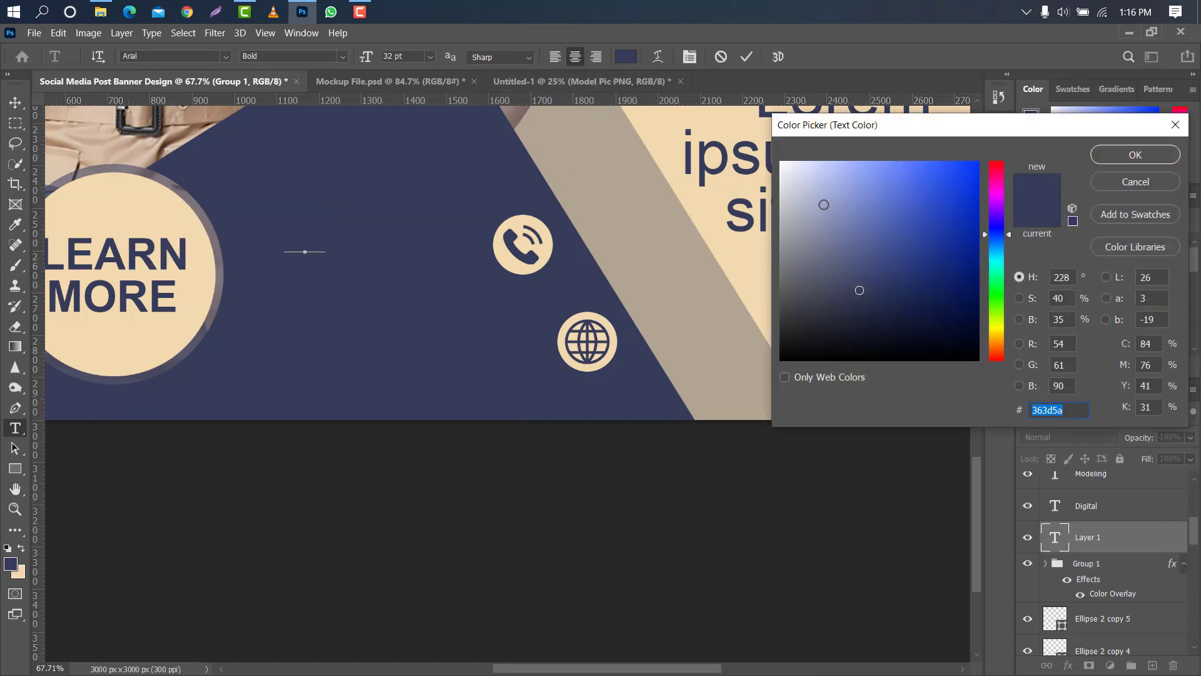
text(ffffff)
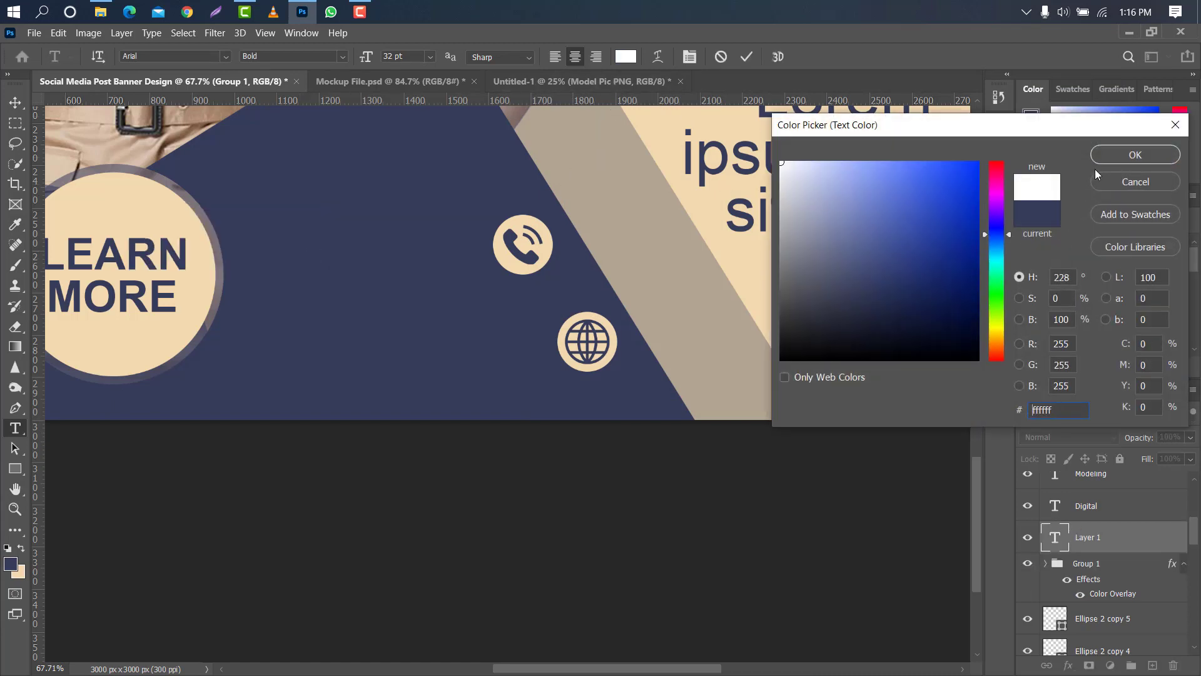
click(1119, 157)
text(Co)
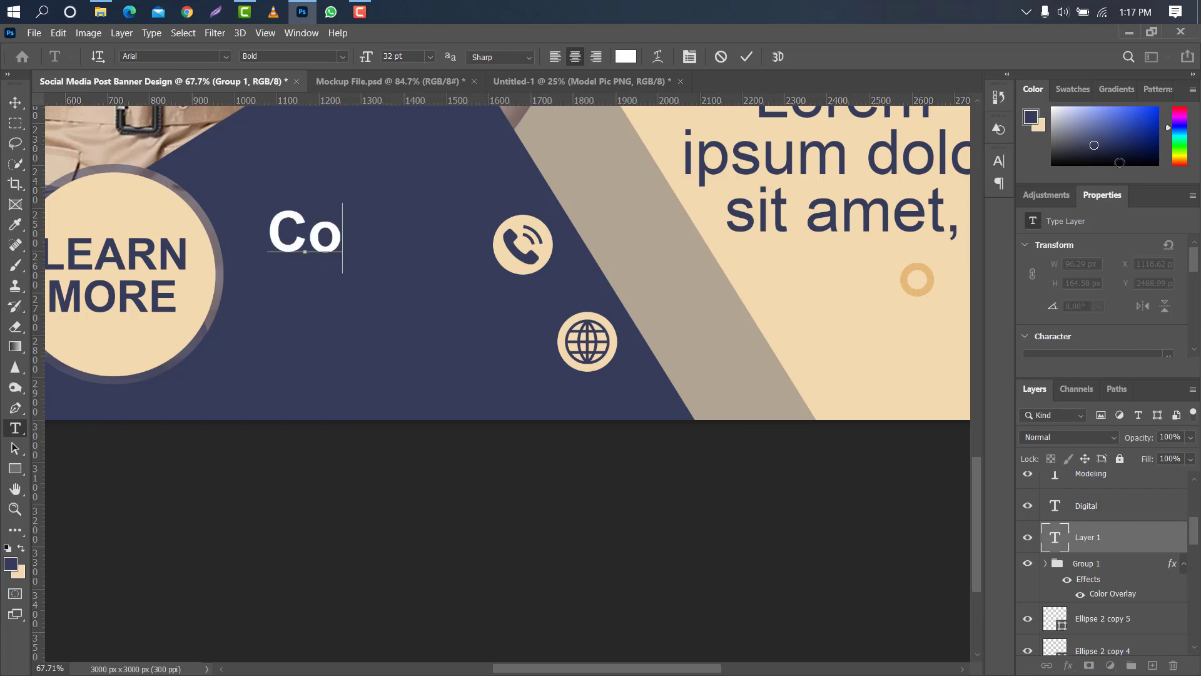
text(ntact Us)
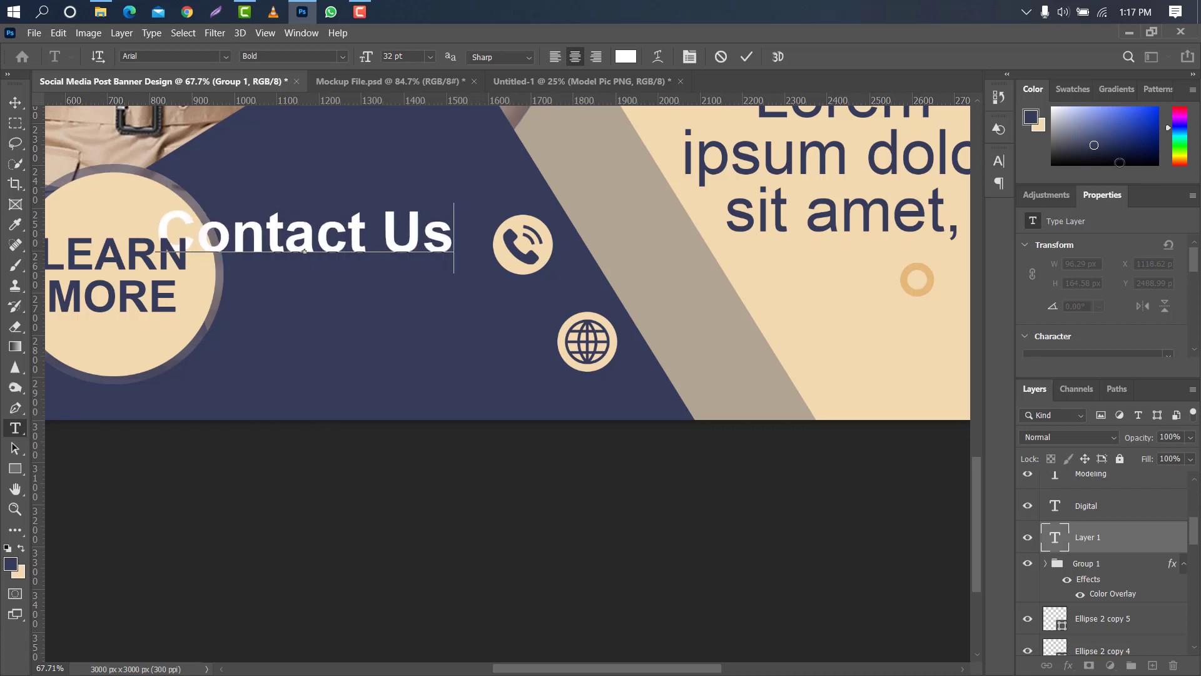
text(:)
click(745, 57)
Step: Scale "Contact Us:" to about 45.93% and place it just before the phone icon
key(ctrl+t)
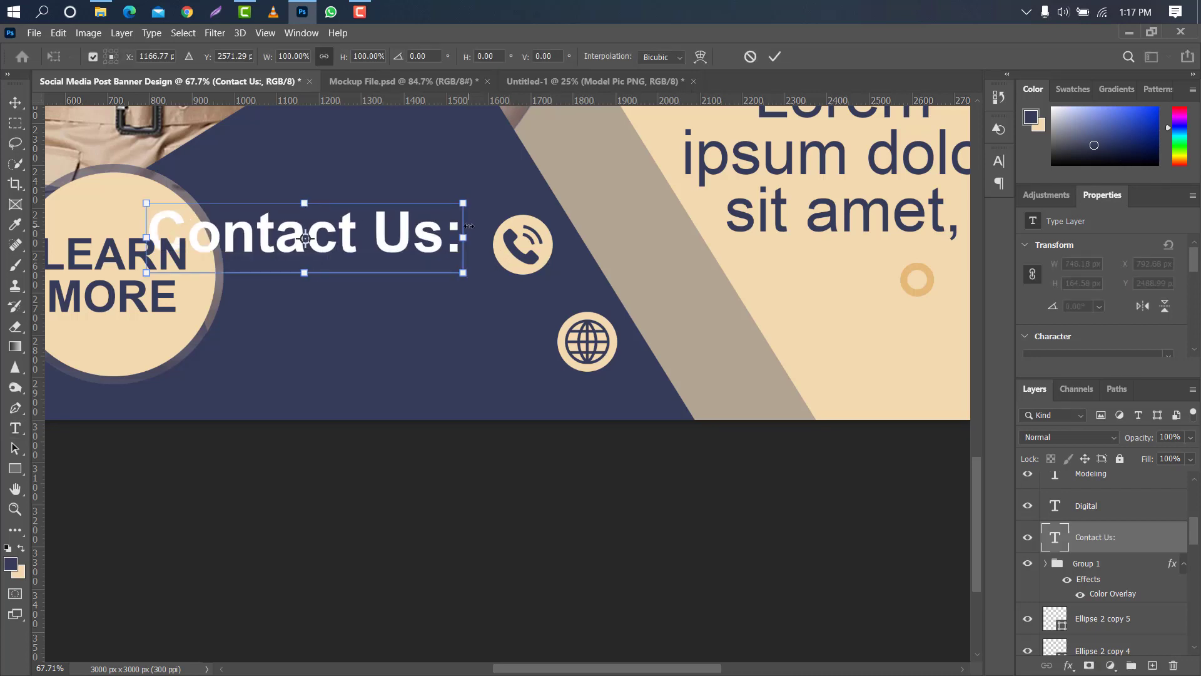
drag(463, 206, 452, 236)
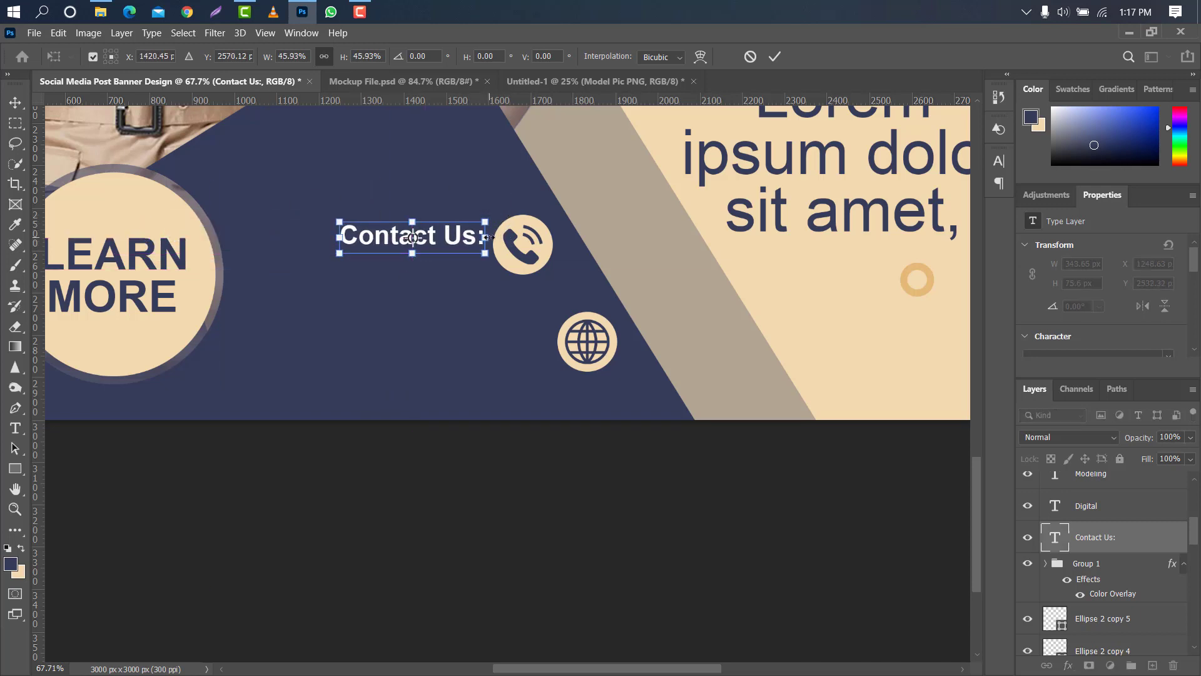
click(774, 57)
Step: Duplicate the "Contact Us:" text and place the copy directly below the original
drag(1151, 547, 1153, 662)
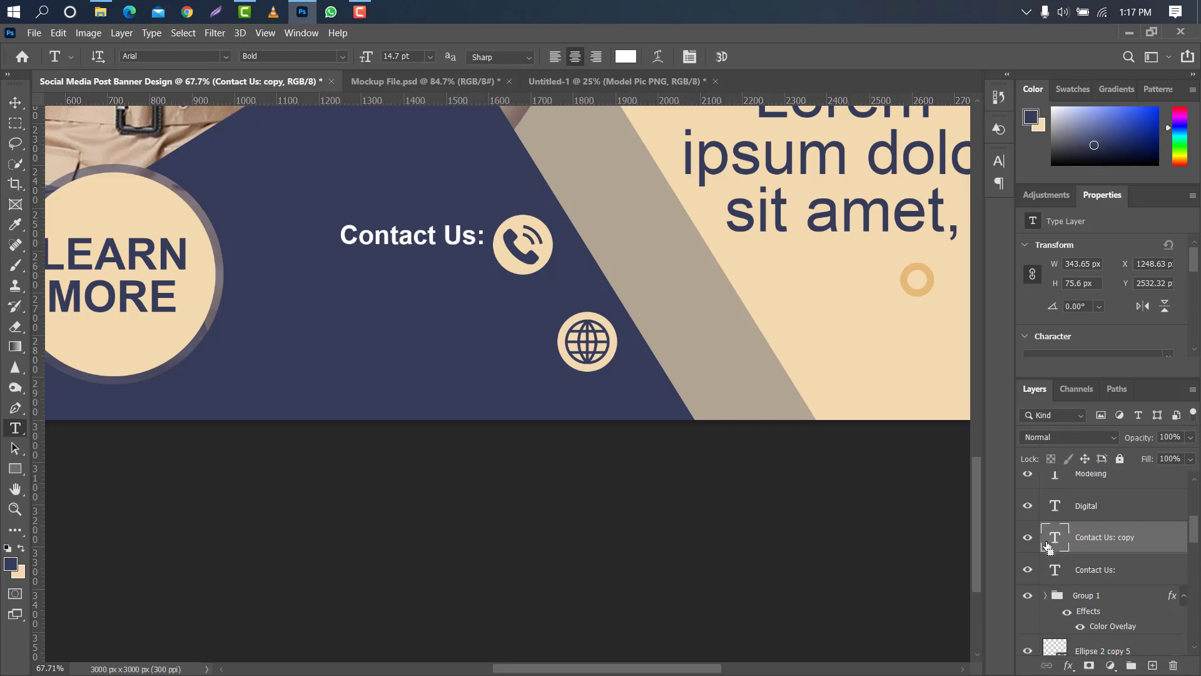
key(ctrl+t)
drag(460, 230, 463, 261)
click(775, 56)
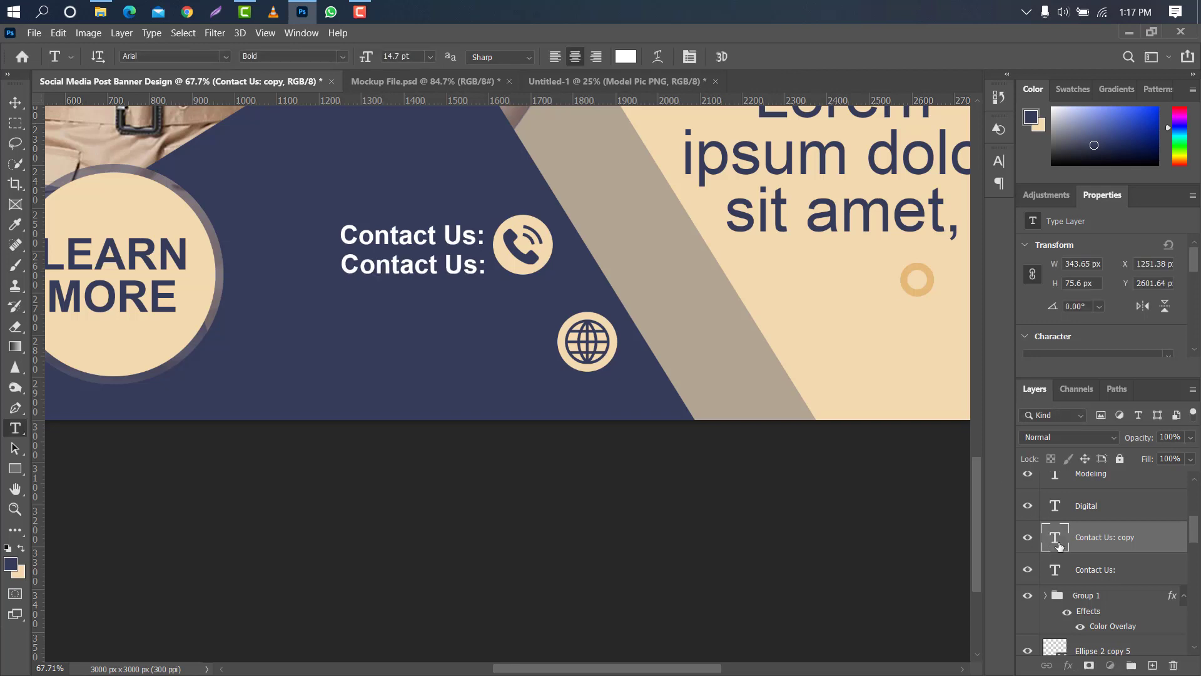
Step: Replace the copied line with a placeholder phone number and shift it to end just before the phone icon
double_click(1056, 539)
text(+000)
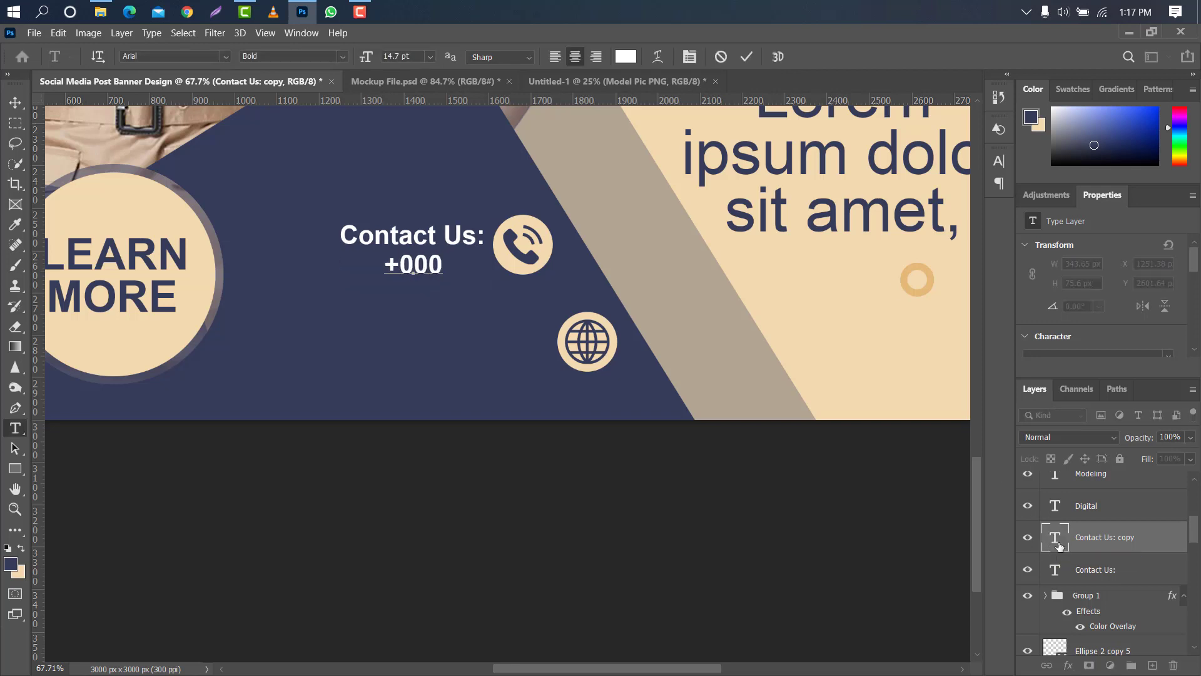
text( 12345 6789)
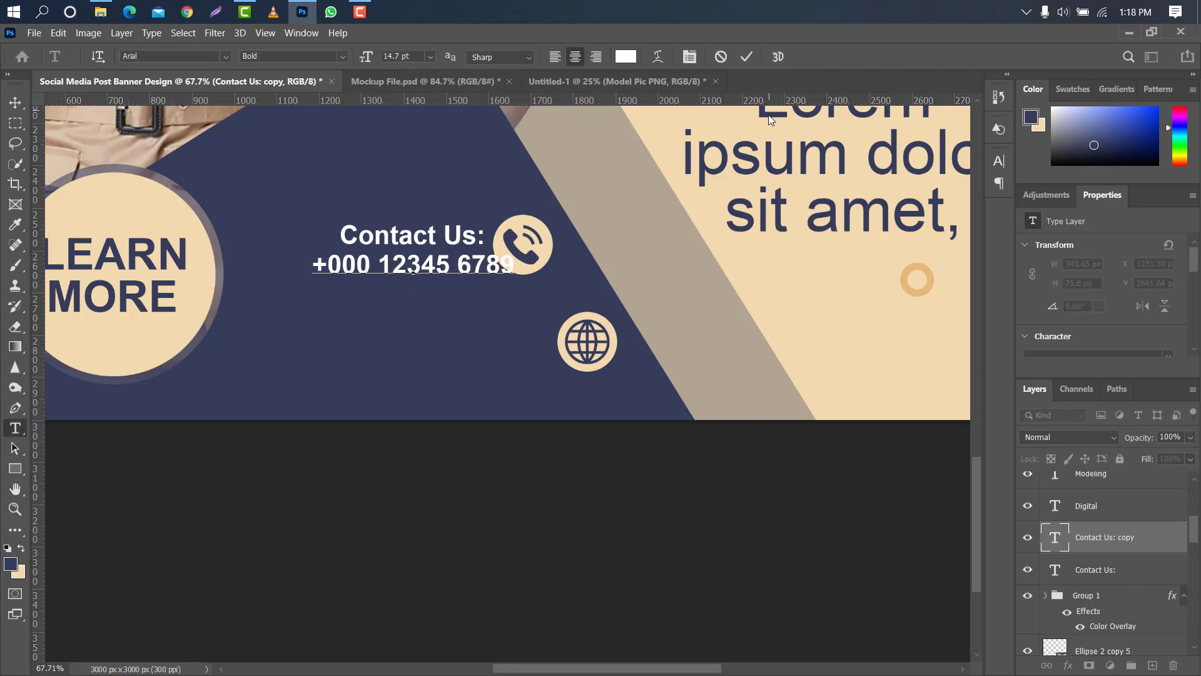
click(746, 56)
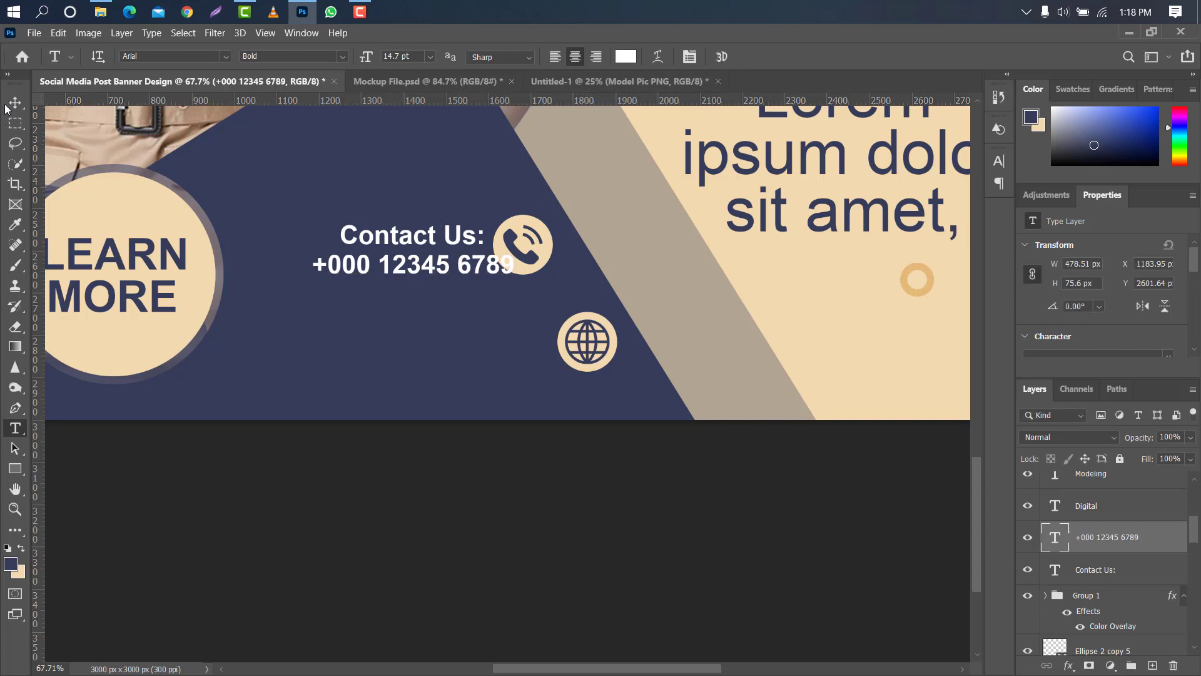
key(v)
drag(463, 272, 431, 269)
Step: Scale "Contact Us:" and the phone number line together to about 96.59%, keeping them beside the phone icon
shift+click(1126, 573)
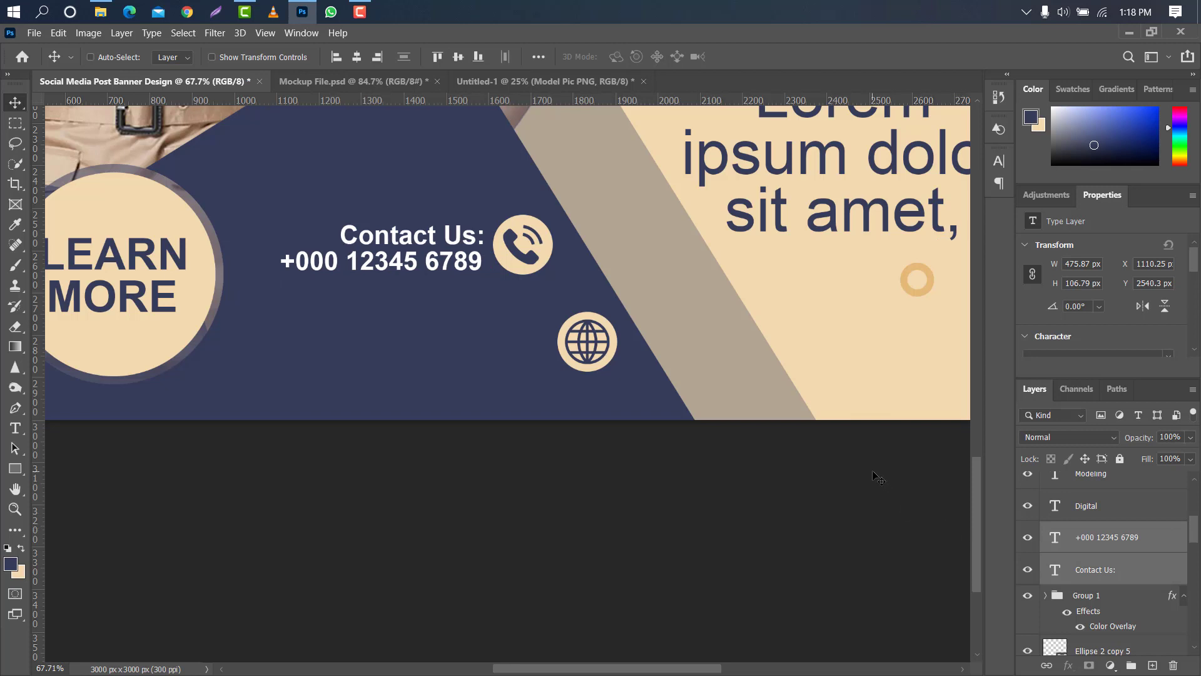
key(ctrl+t)
drag(461, 253, 461, 252)
drag(280, 248, 287, 247)
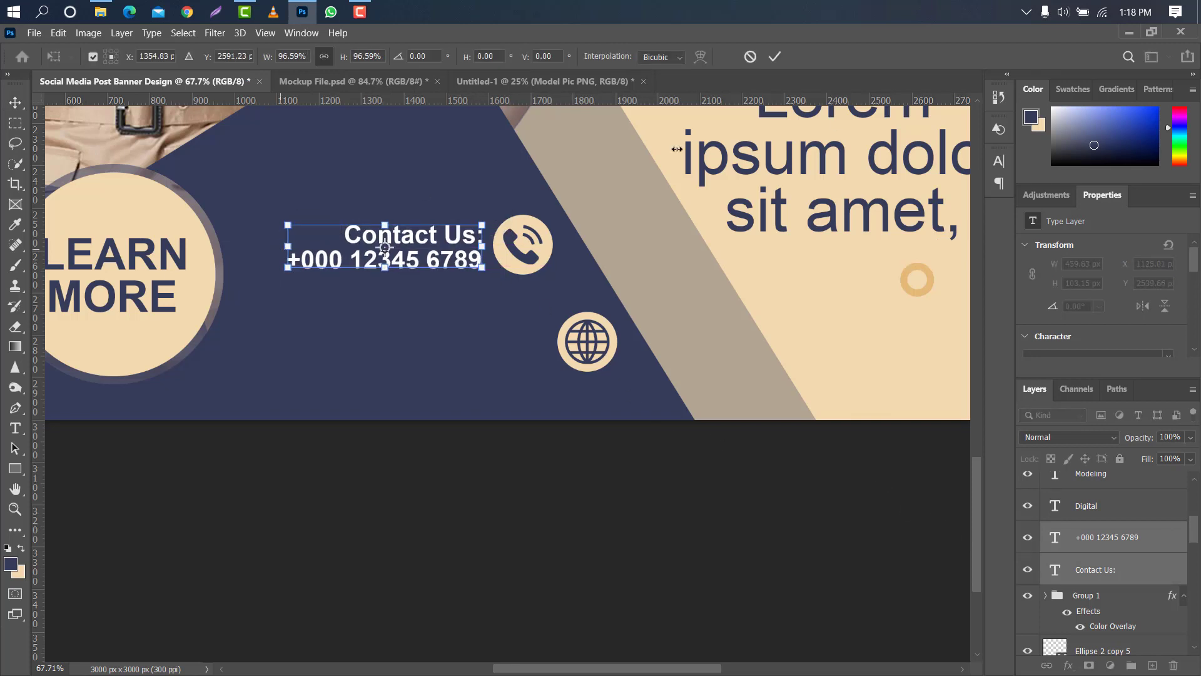
click(775, 56)
Step: Duplicate "Contact Us:" again and place the copy beside the globe icon
click(1144, 569)
drag(1144, 569, 1151, 664)
key(ctrl+t)
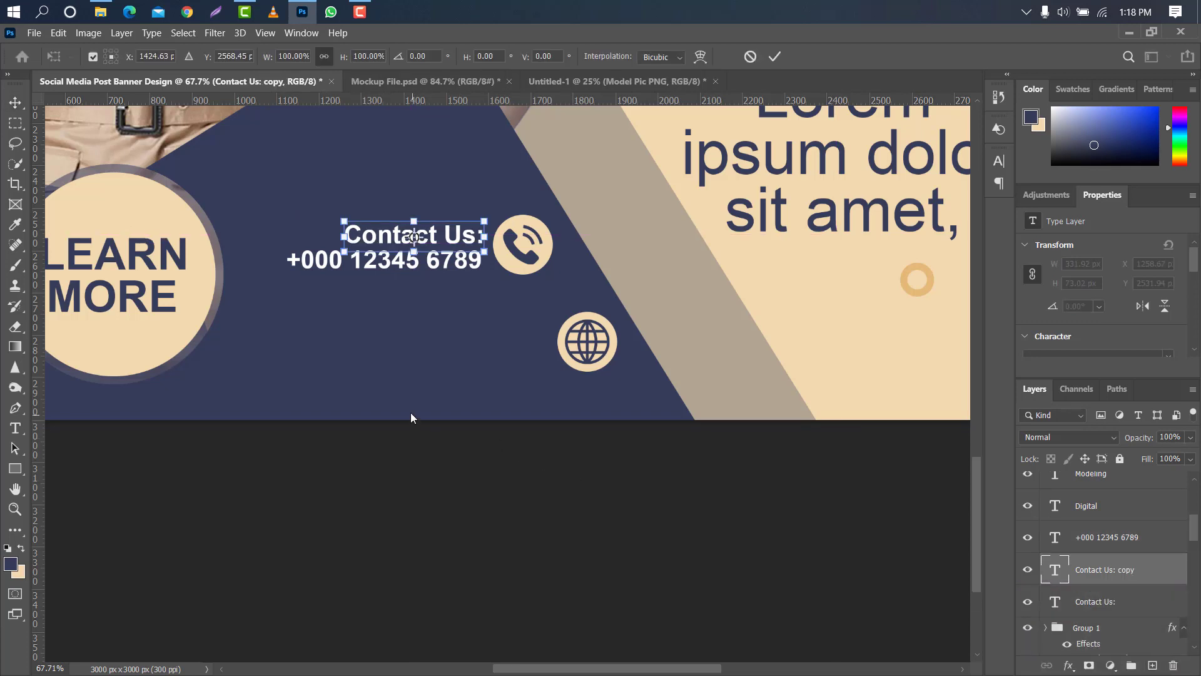
drag(448, 239, 502, 351)
key(Return)
Step: Change the copy beside the globe icon to "Registration Now:" and shift it so it ends just before the icon
double_click(1056, 569)
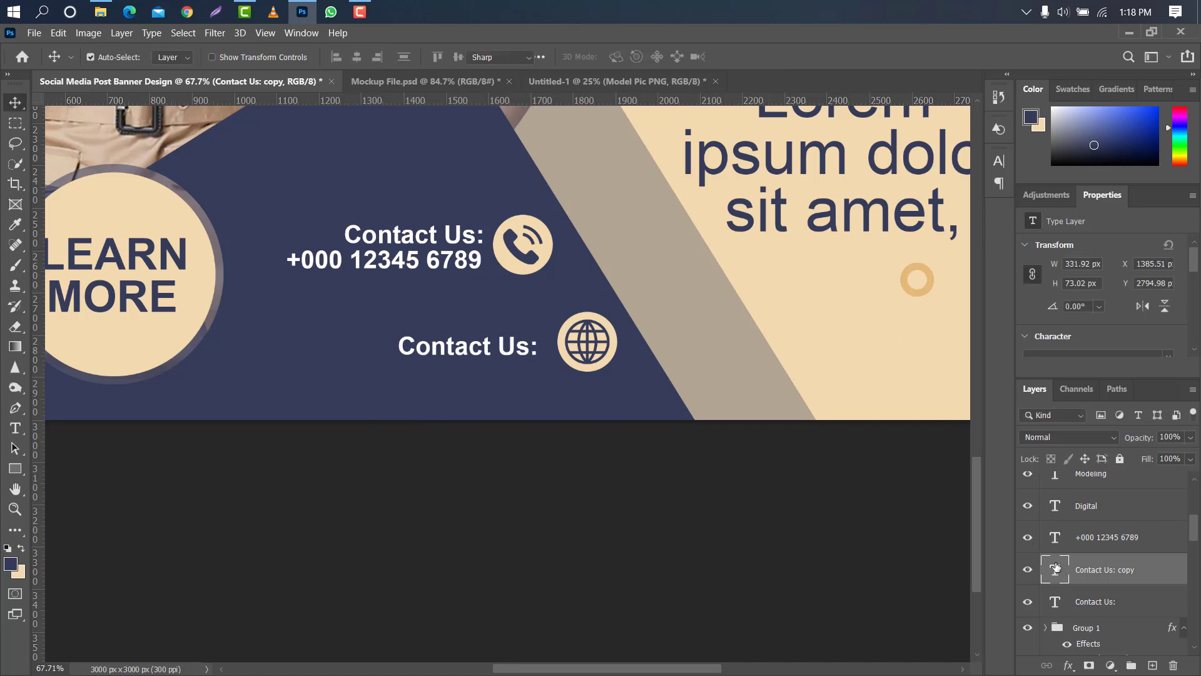
key(BackSpace)
text(Re)
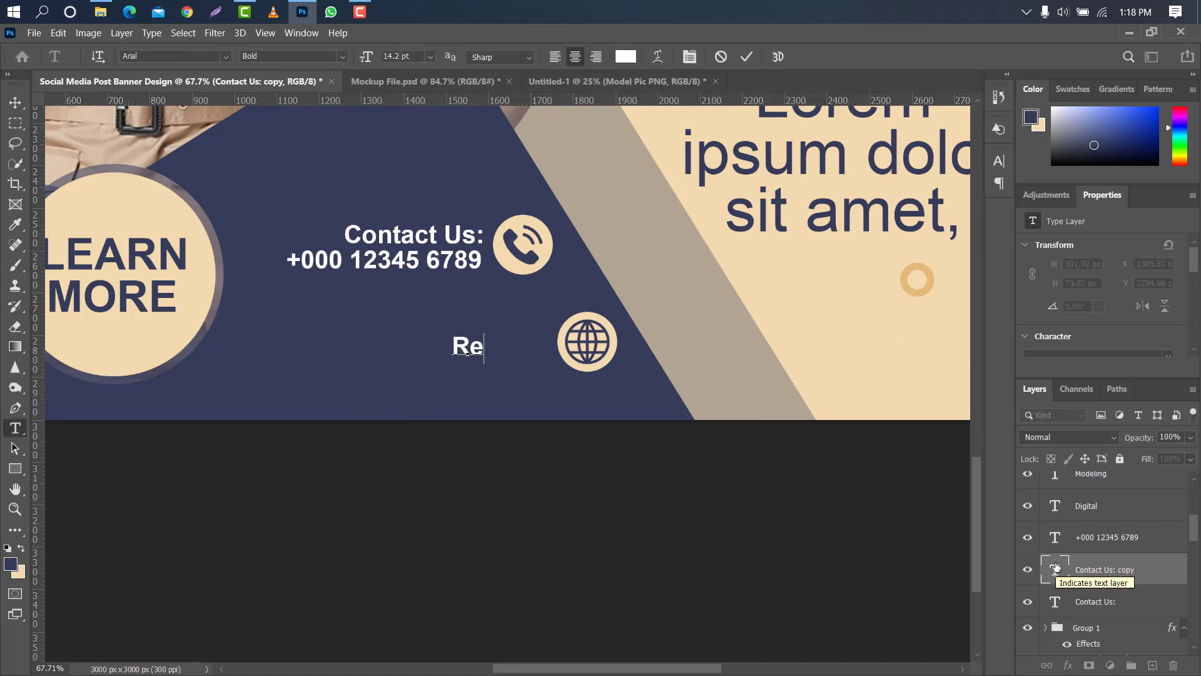
text(gistrat)
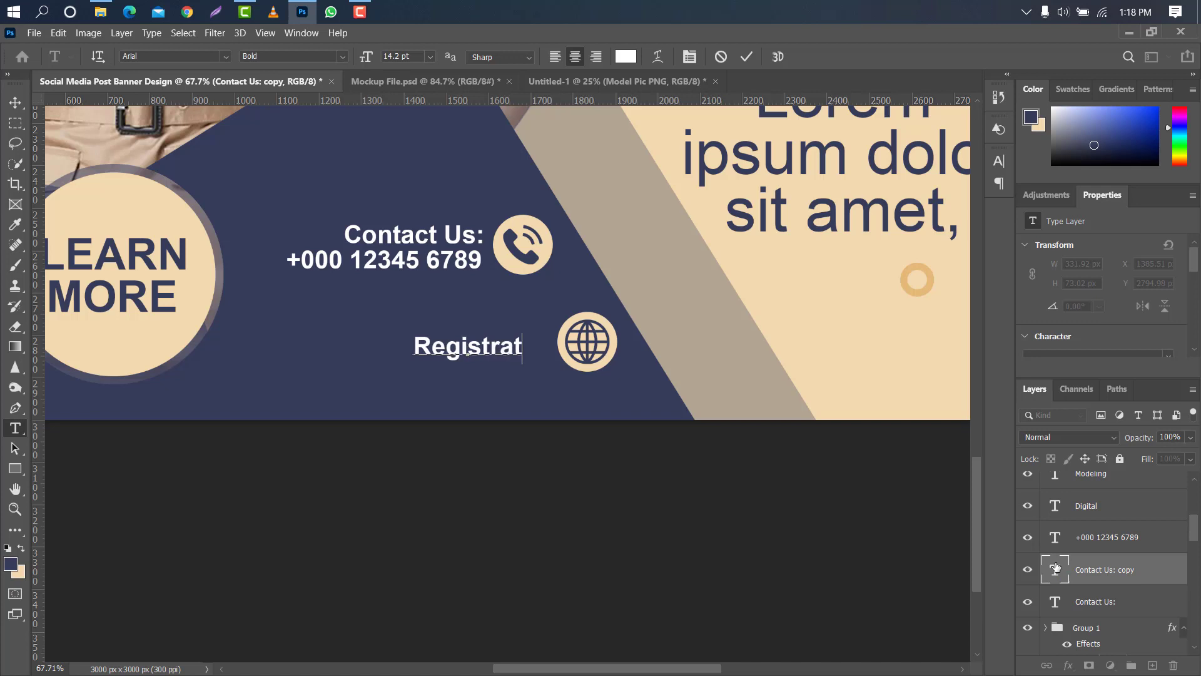
text(ion Now:)
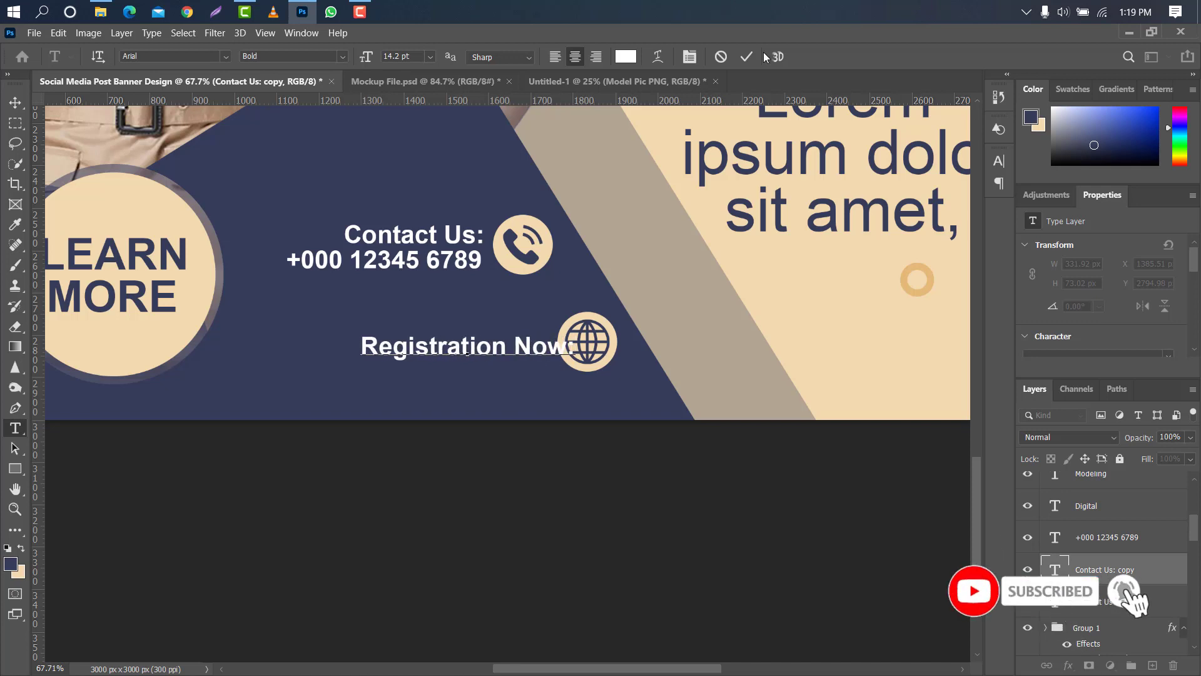
click(746, 56)
key(v)
drag(459, 351, 437, 345)
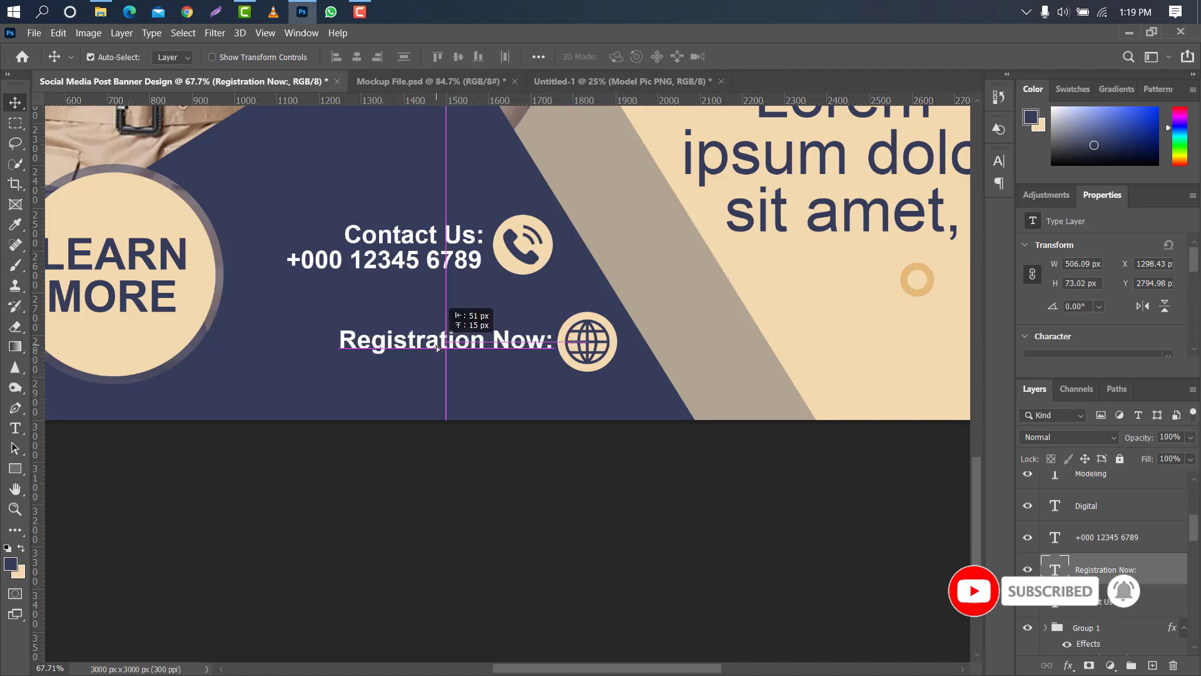
Step: Duplicate the "Registration Now:" text and place the copy directly beneath it
key(ctrl+j)
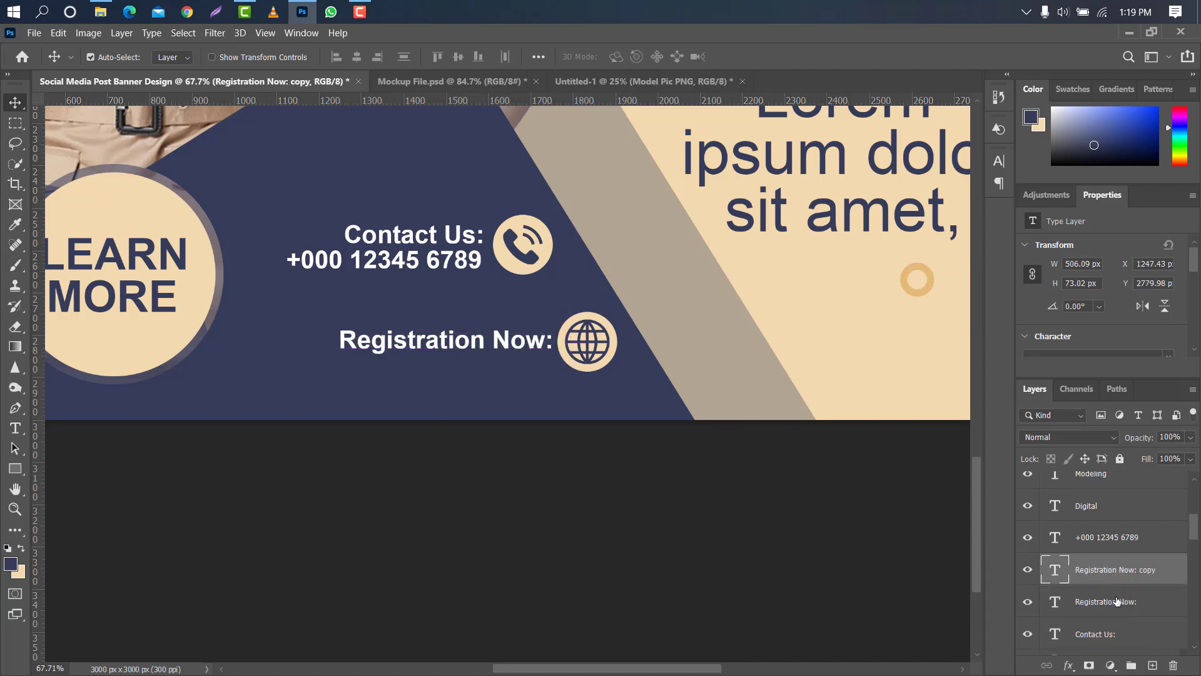
key(ctrl+t)
drag(512, 336, 513, 366)
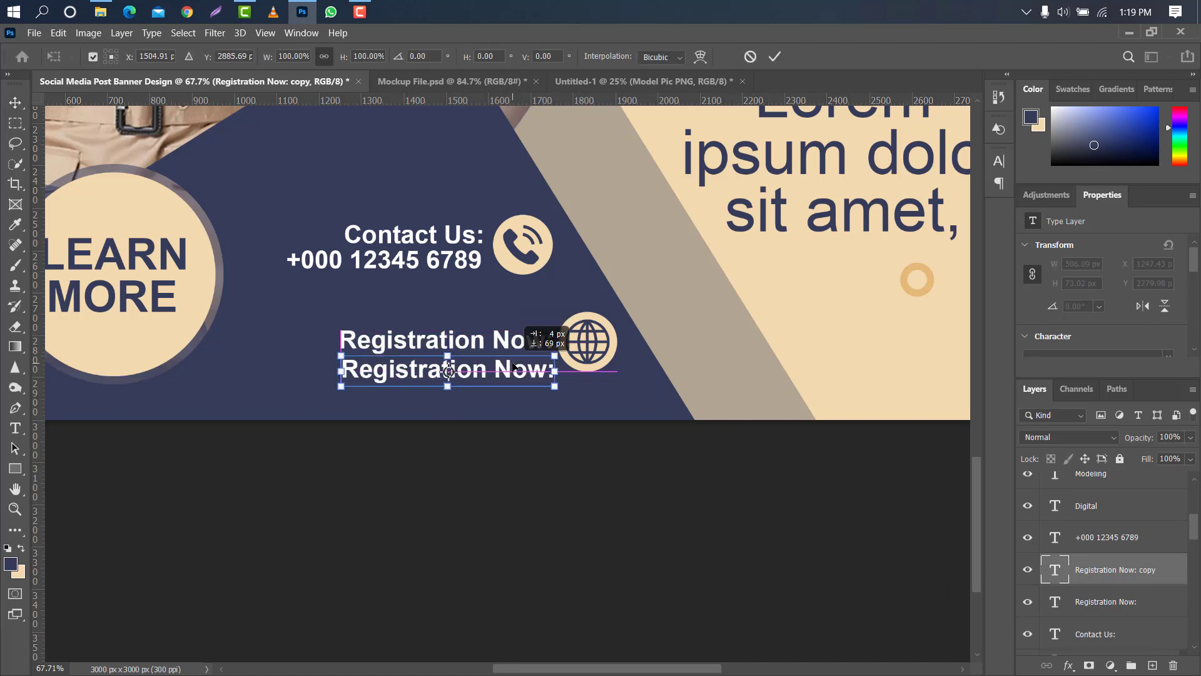
click(774, 56)
double_click(1051, 576)
key(BackSpace)
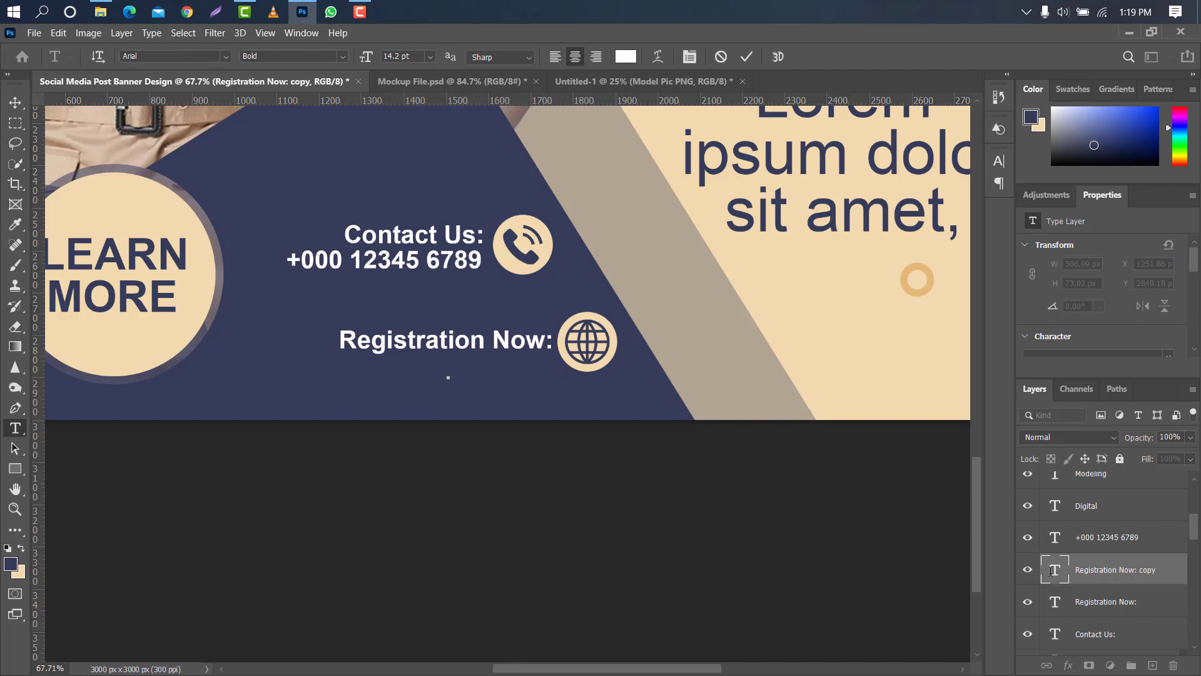
text(www.br)
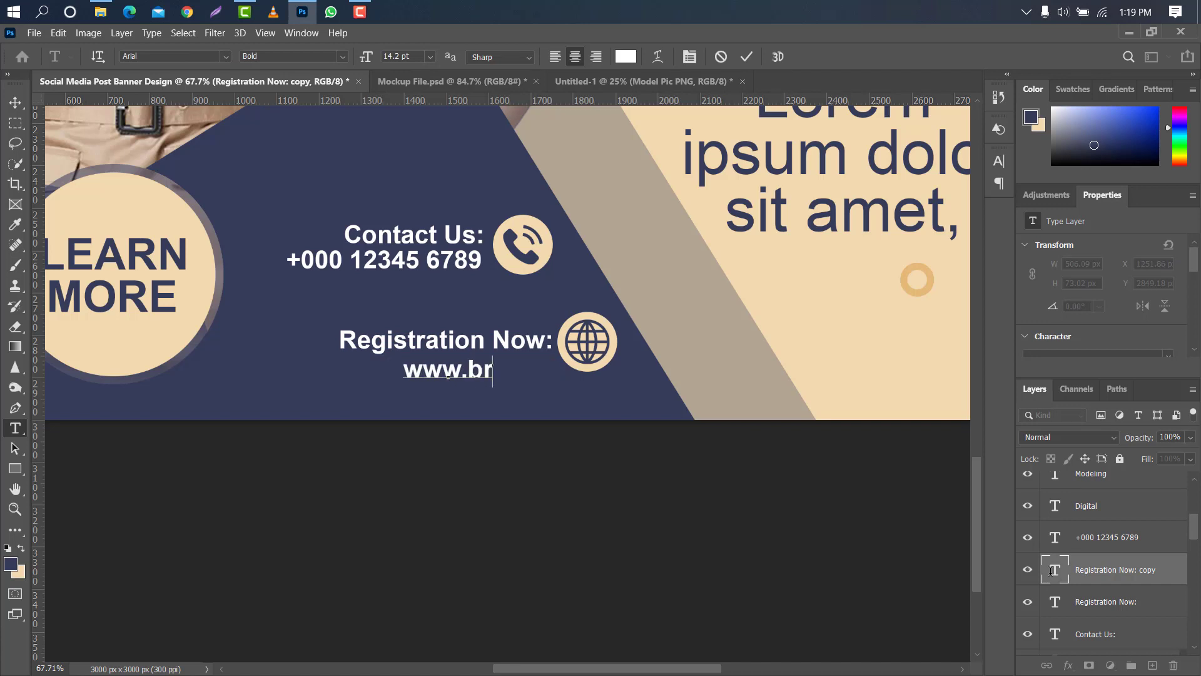
text(andname.com)
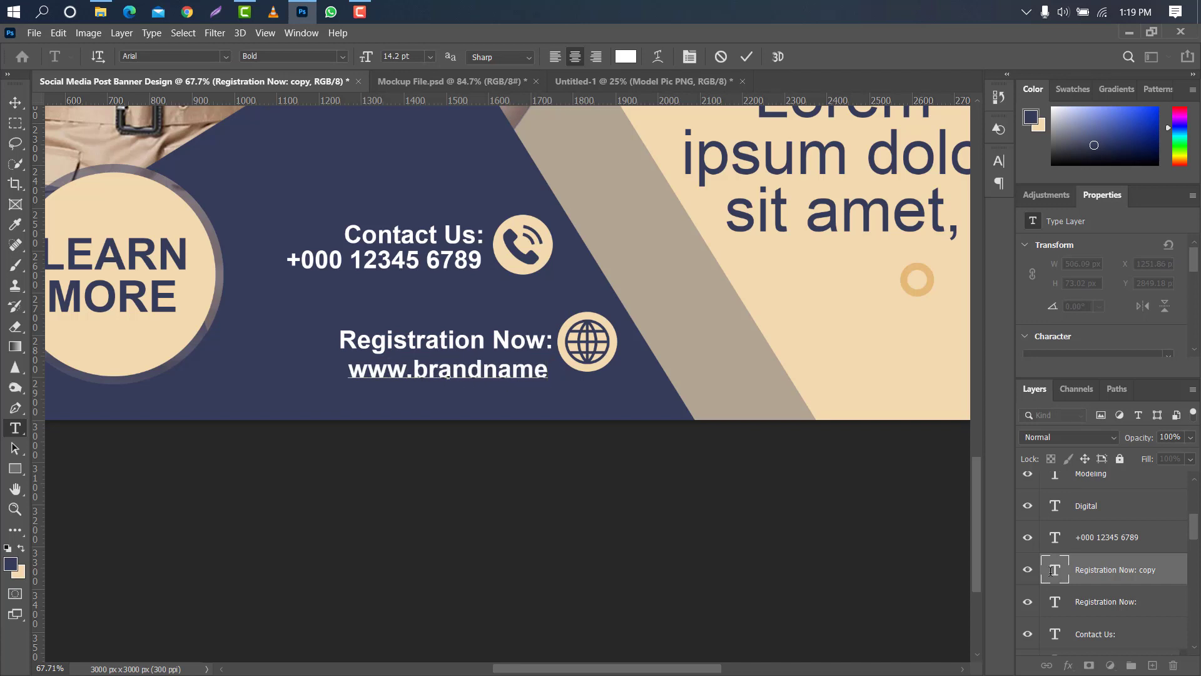
click(746, 57)
key(v)
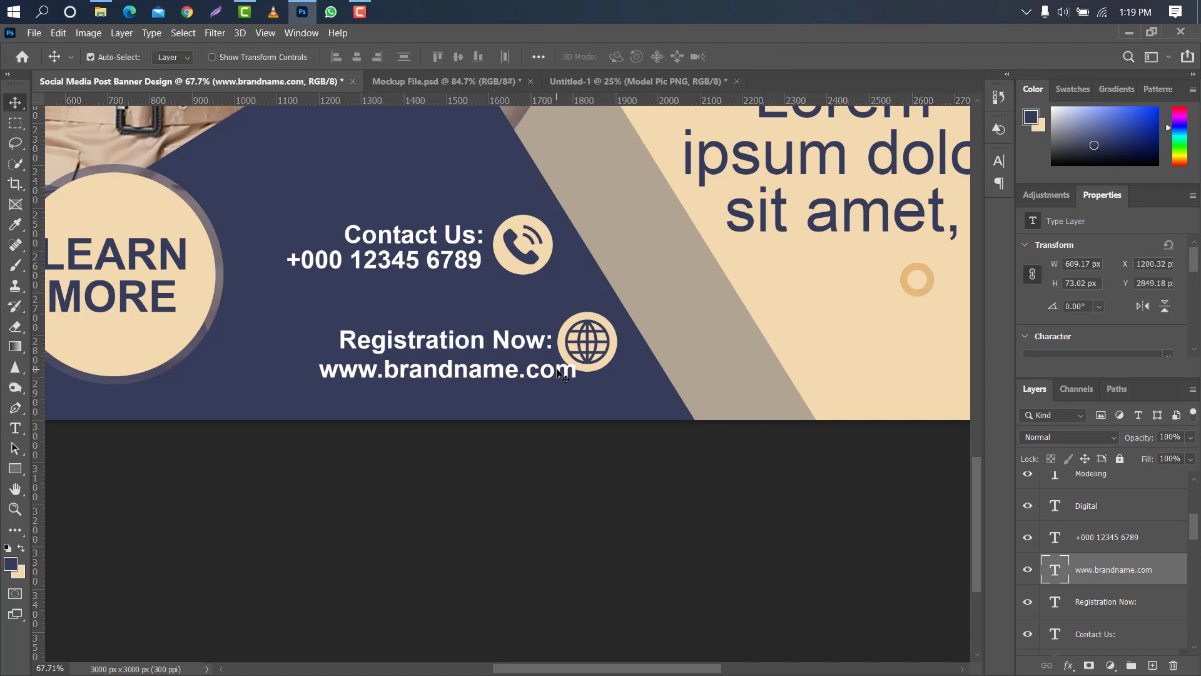
drag(559, 373, 533, 367)
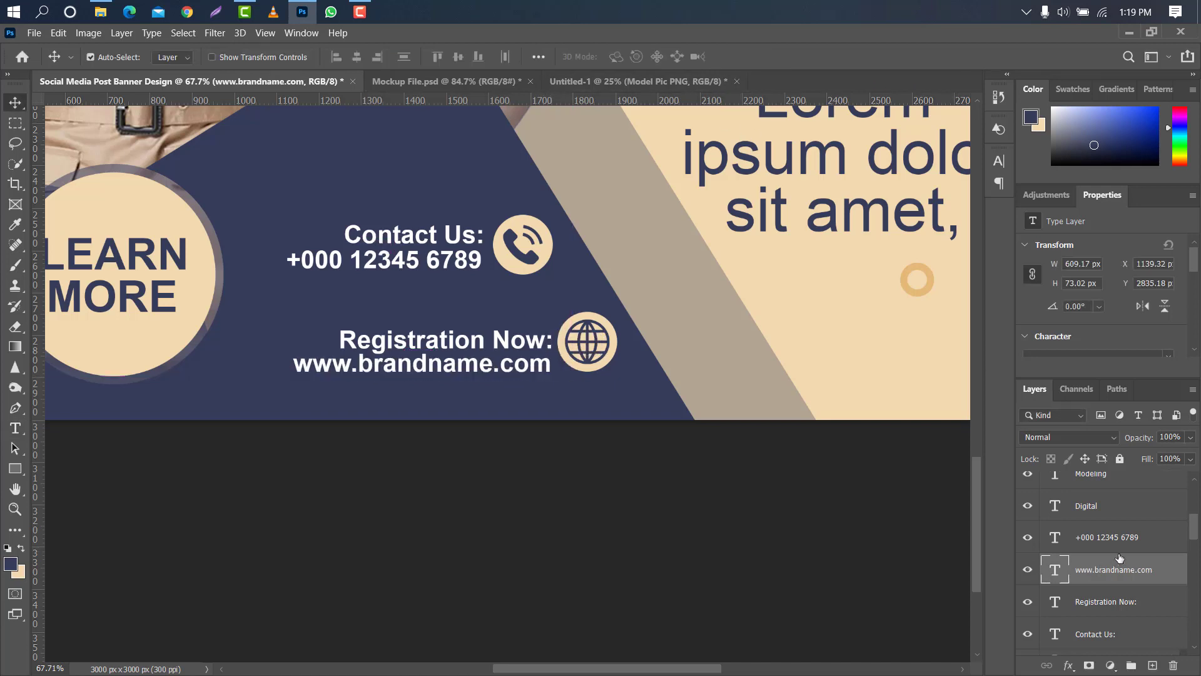
ctrl+click(1126, 599)
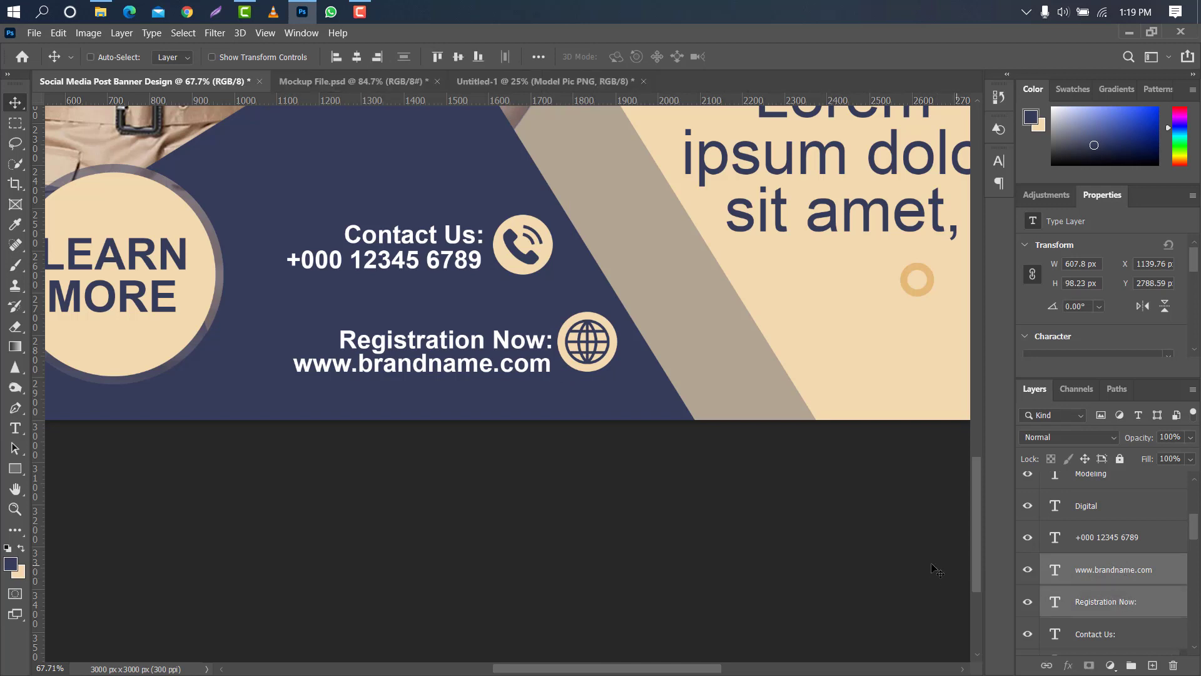
key(ctrl+t)
drag(526, 357, 520, 349)
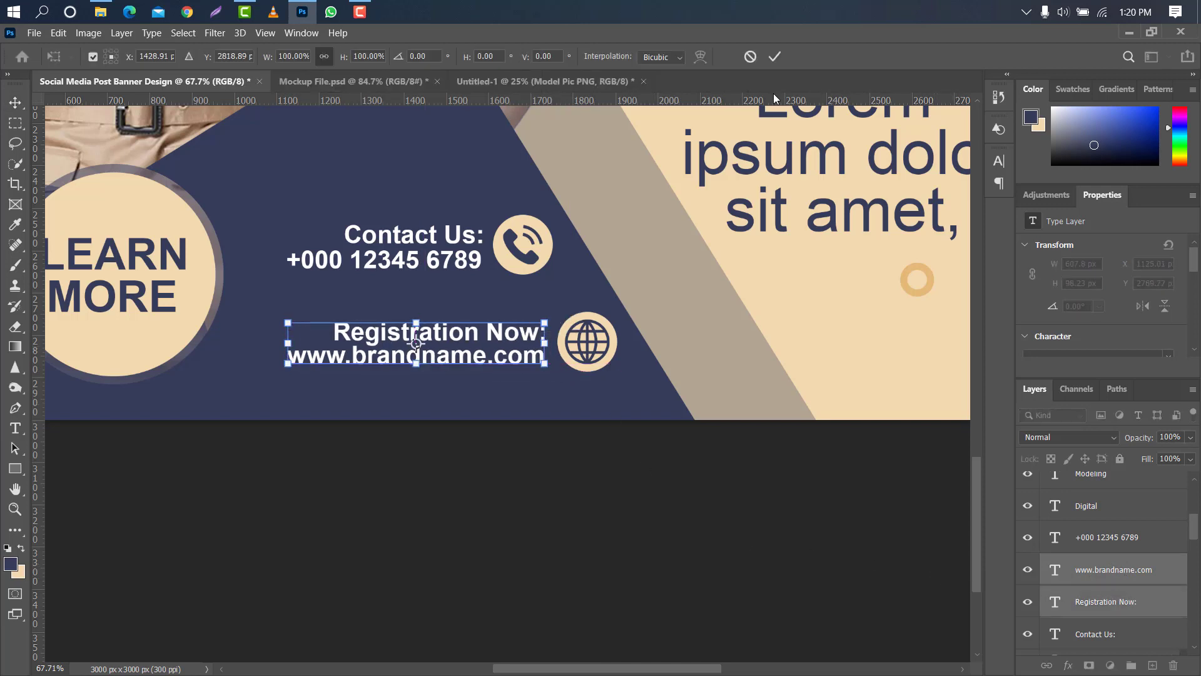
click(767, 58)
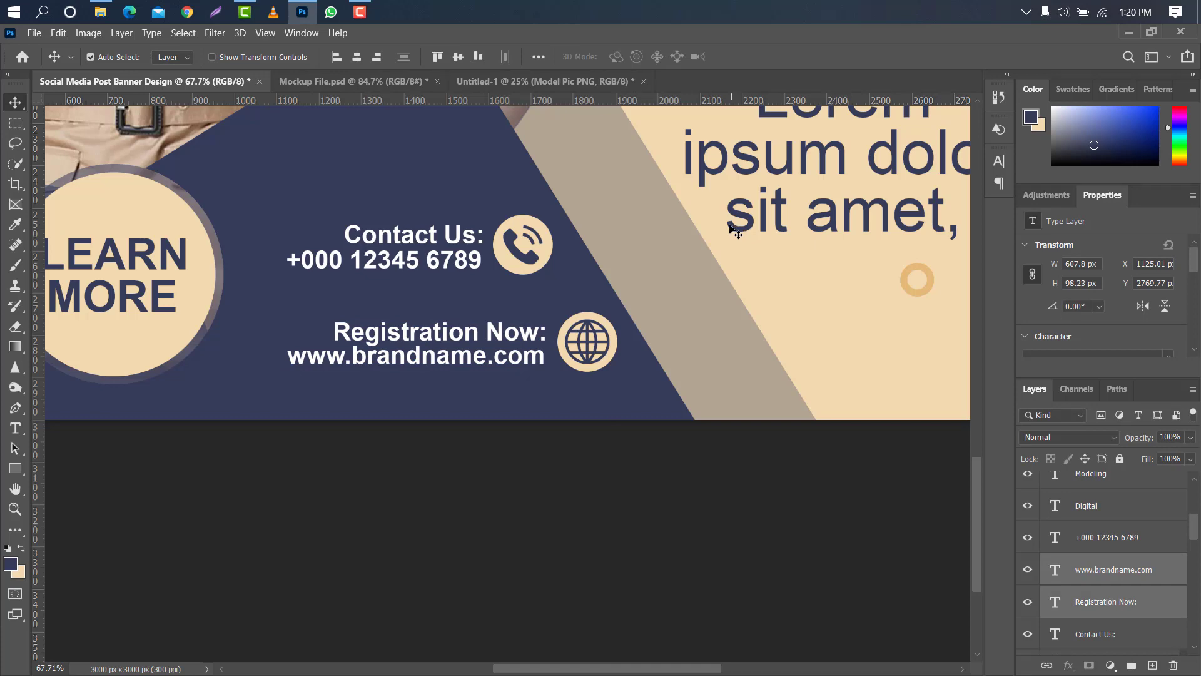
Step: Place "My Logo Design png intro.png" from File Explorer into the banner, scale it to about 30% and position it in the dark circle's upper-left area
scroll(525, 199, down, 3)
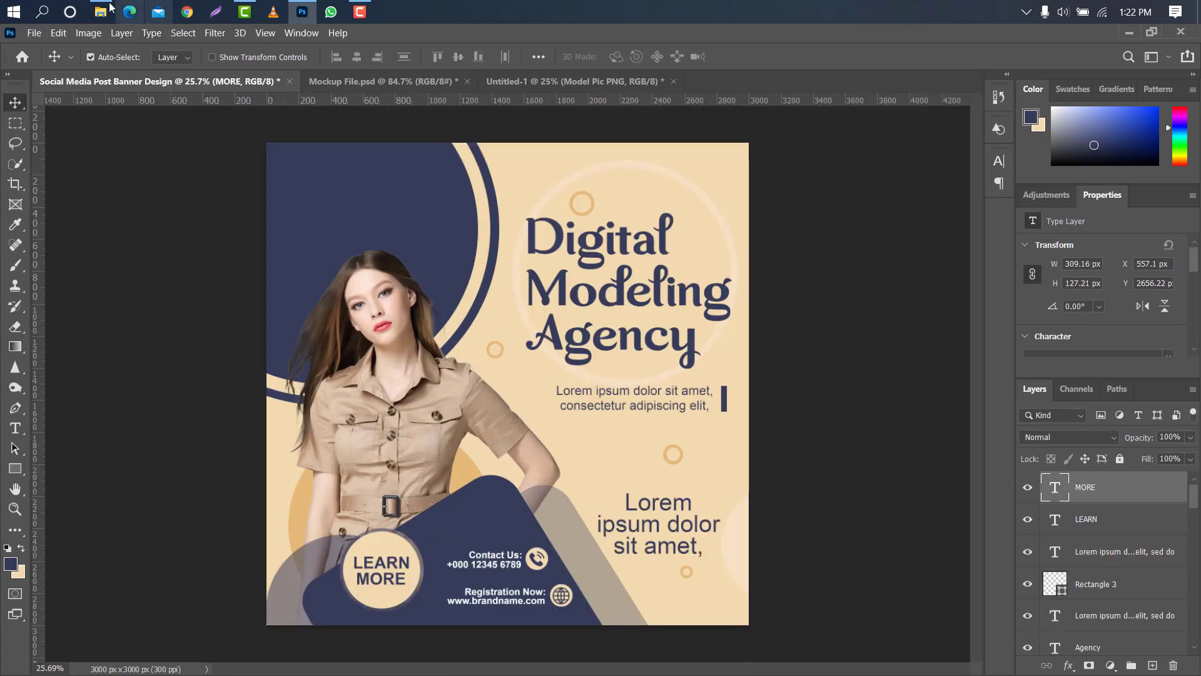
click(108, 8)
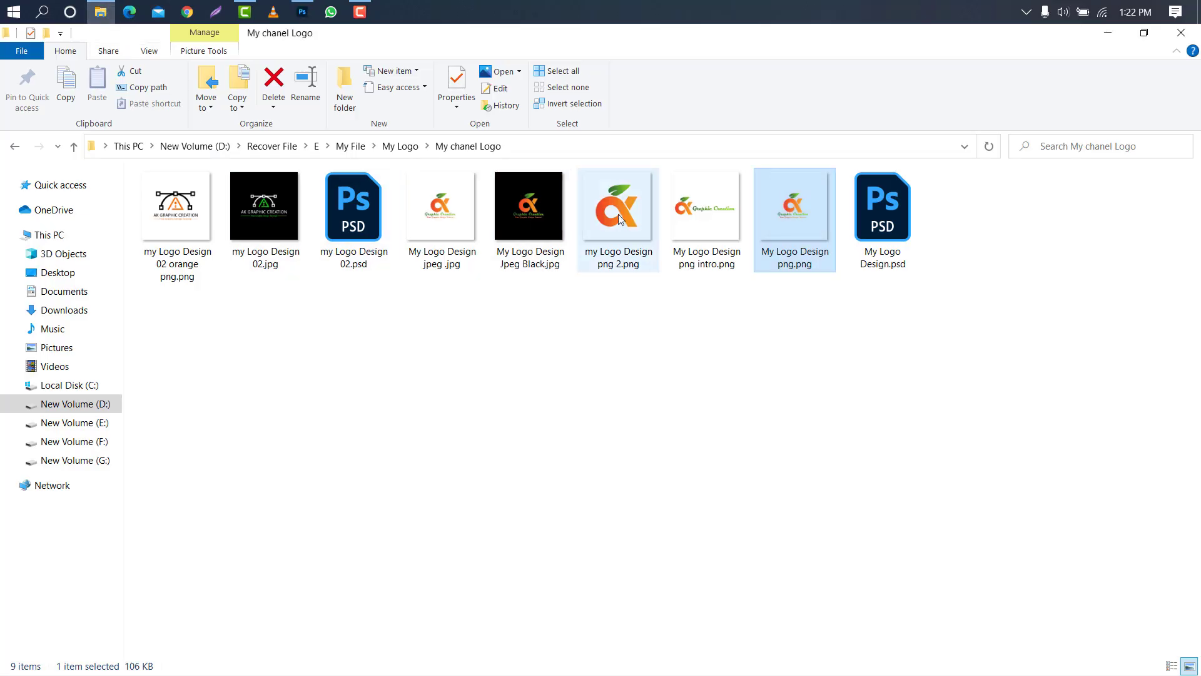
drag(703, 208, 379, 170)
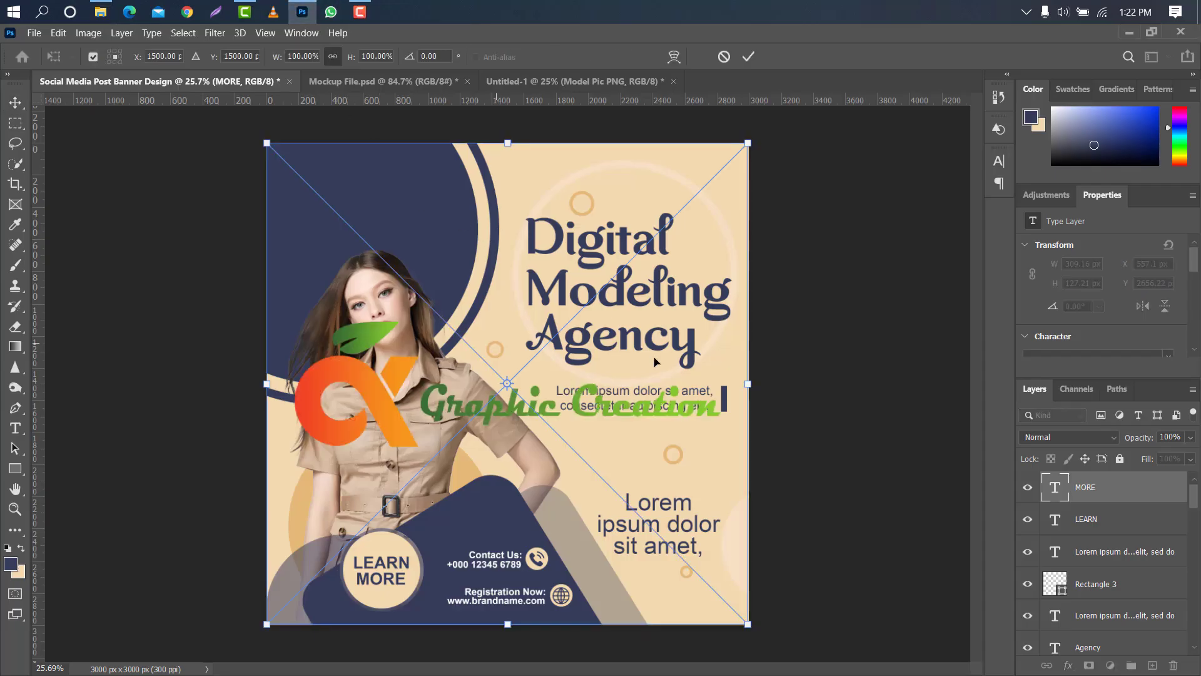
drag(747, 383, 411, 332)
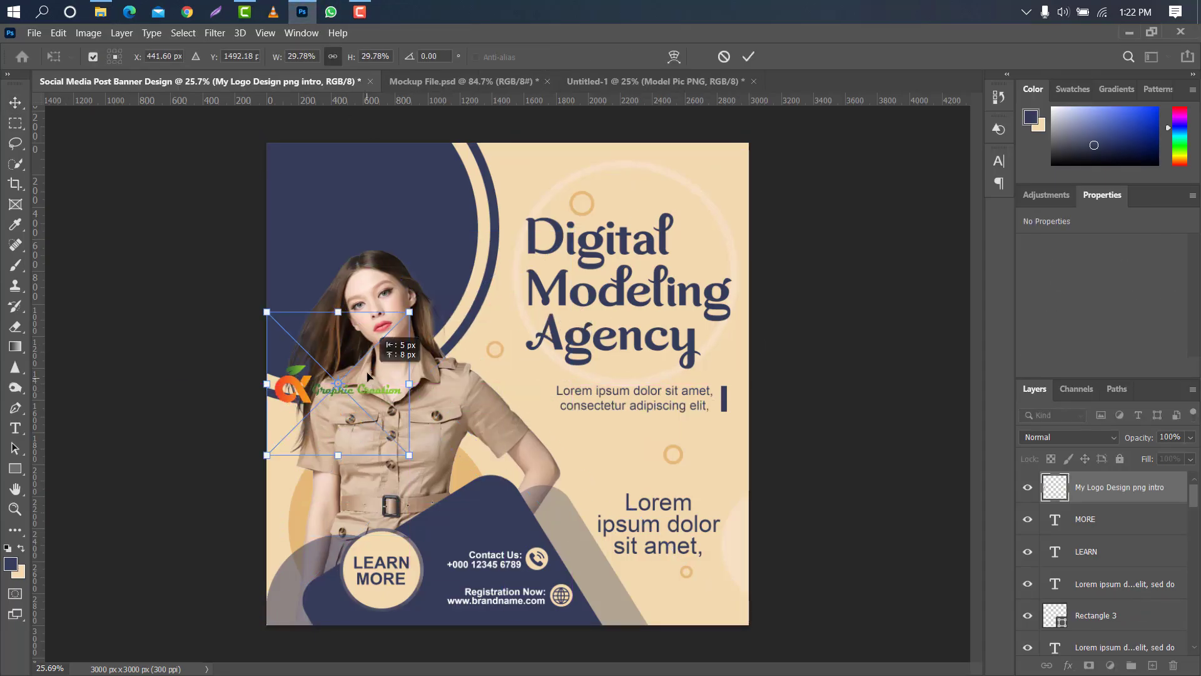
drag(368, 380, 377, 174)
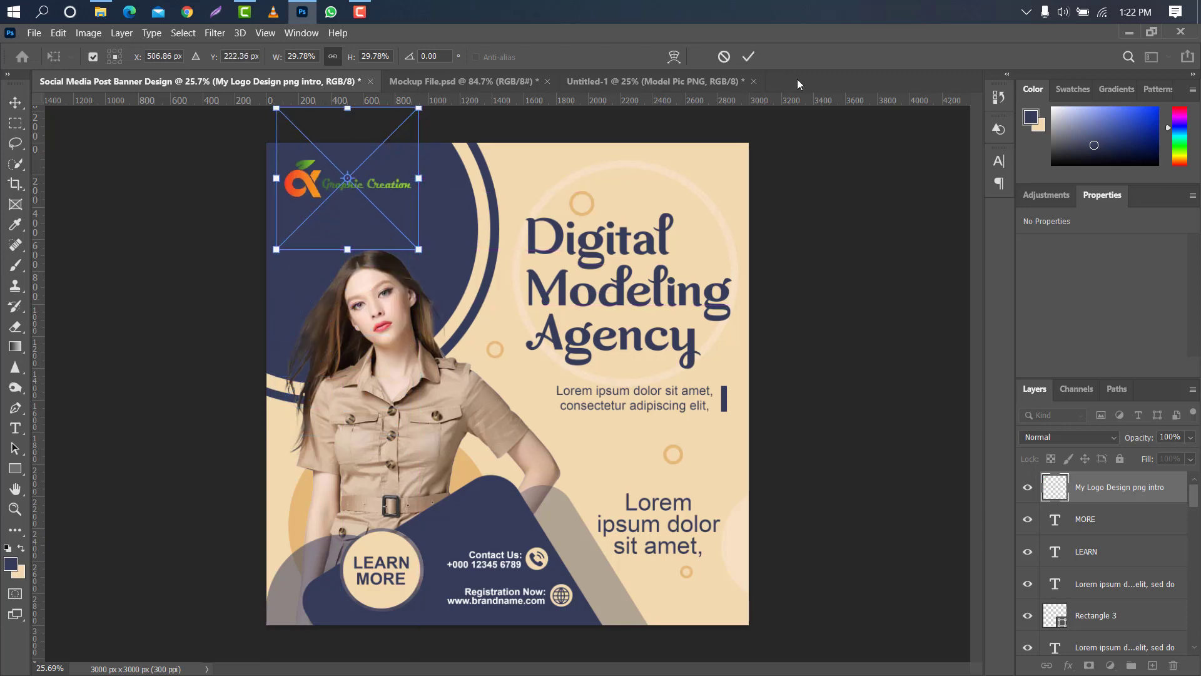
click(754, 57)
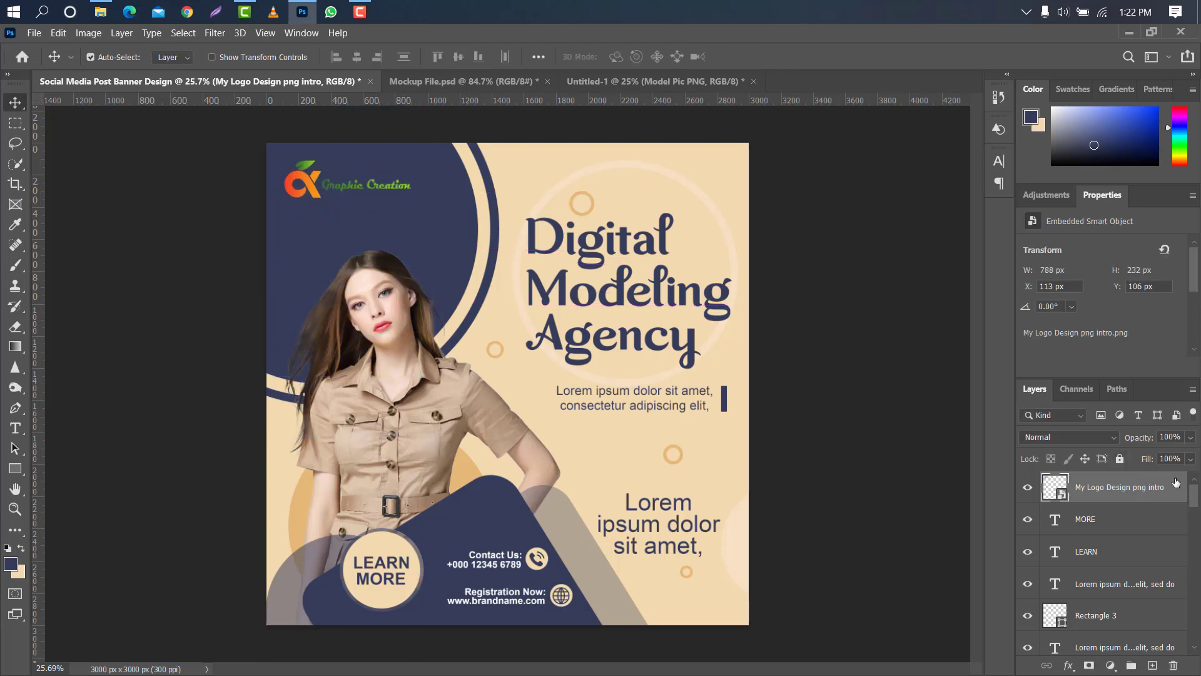
Step: Apply a Color Overlay to the logo layer using the banner's light cream color, f2d9b0
double_click(1126, 491)
click(616, 258)
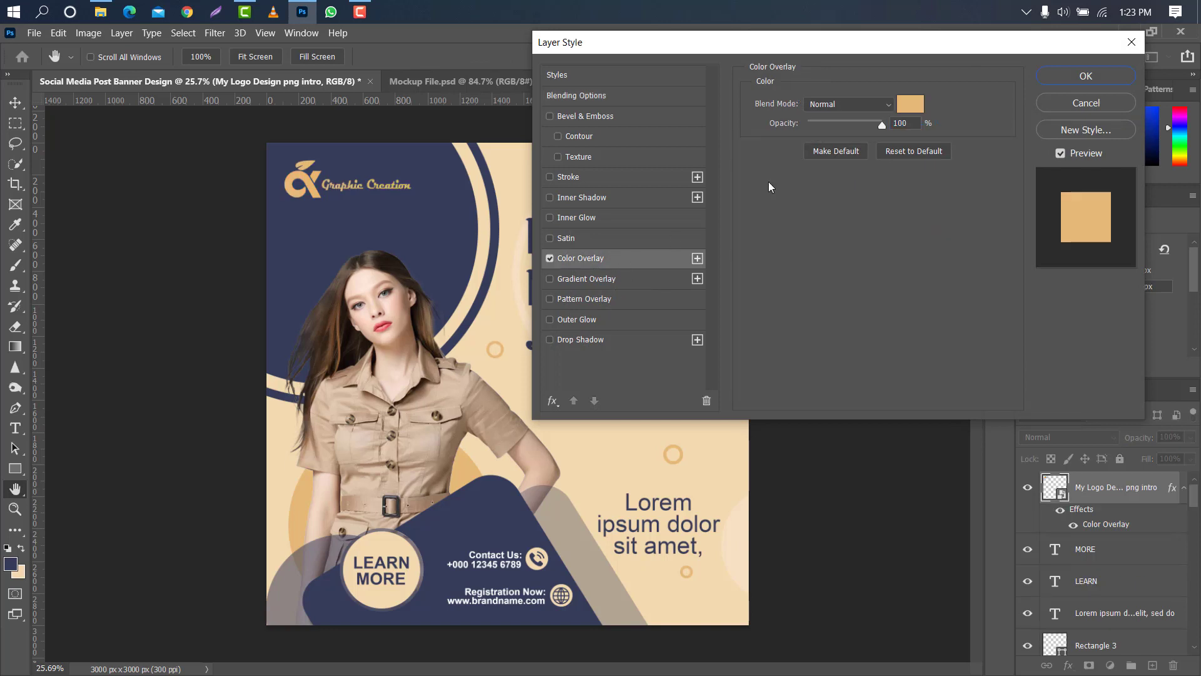
click(912, 106)
click(507, 312)
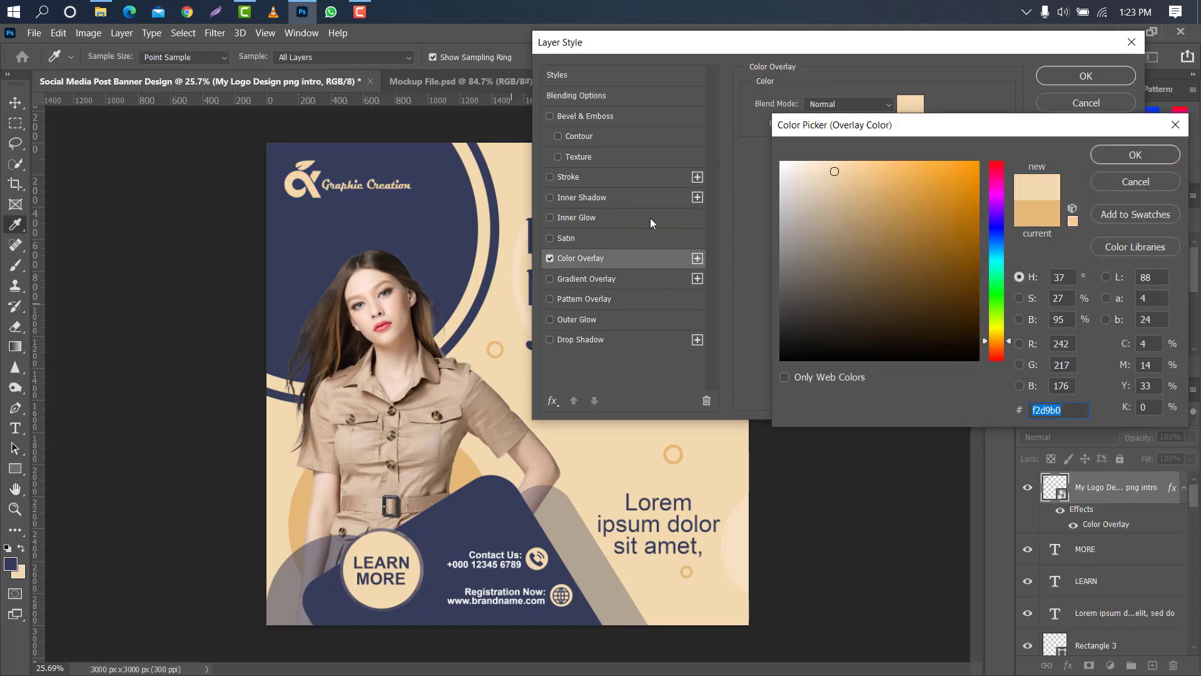
click(1100, 155)
click(1084, 76)
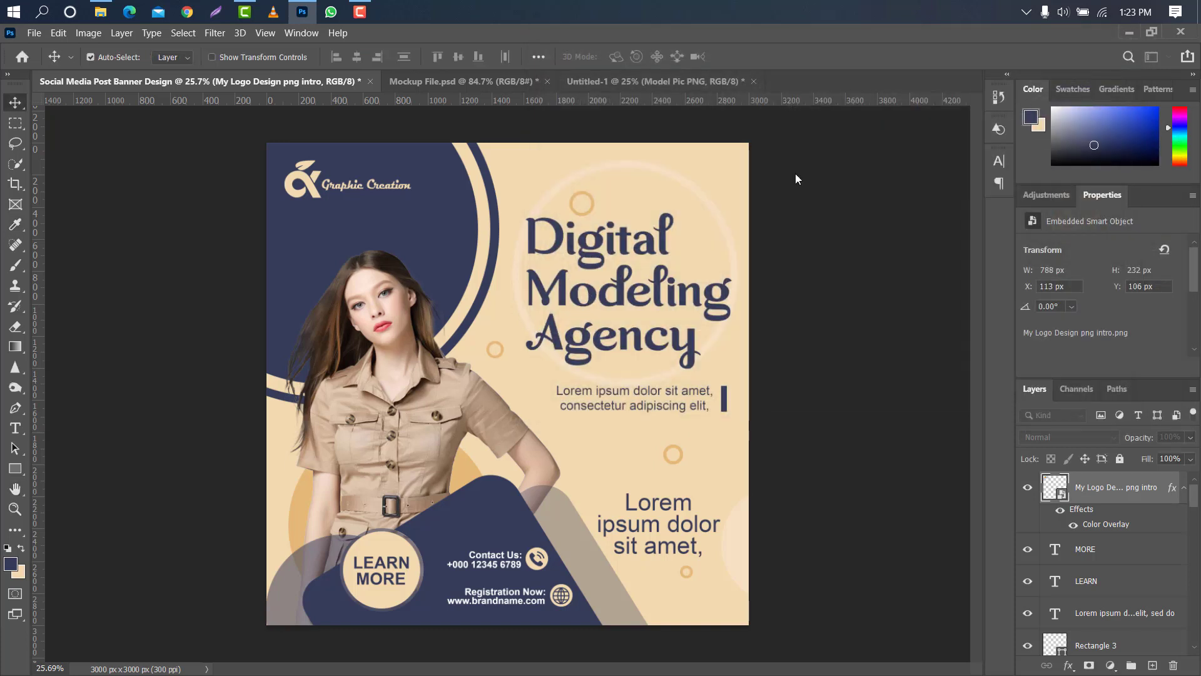